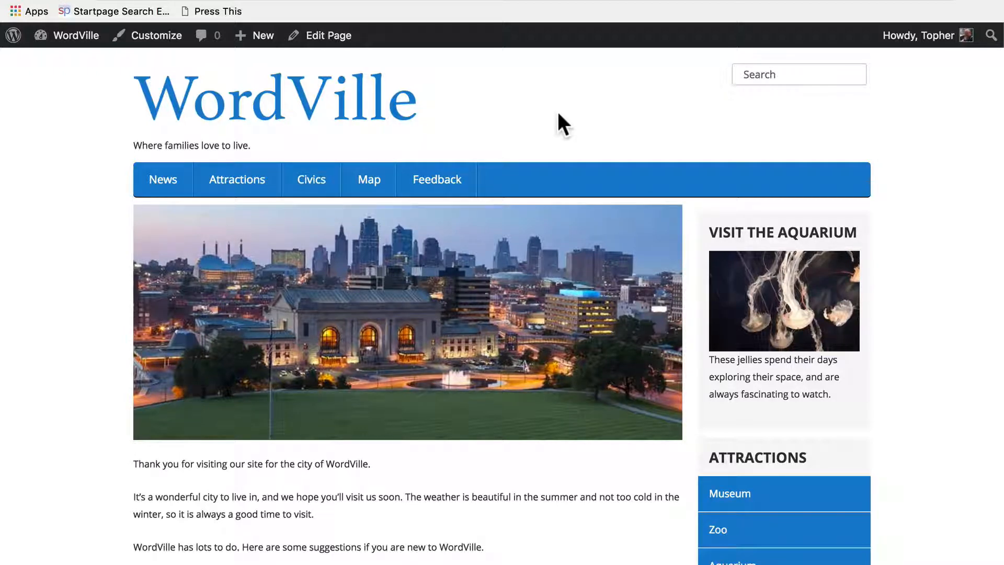
Step: Look over the WordVille front page, including its sidebar widgets and the City Hall footer
scroll(558, 116, down, 3)
scroll(761, 224, down, 10)
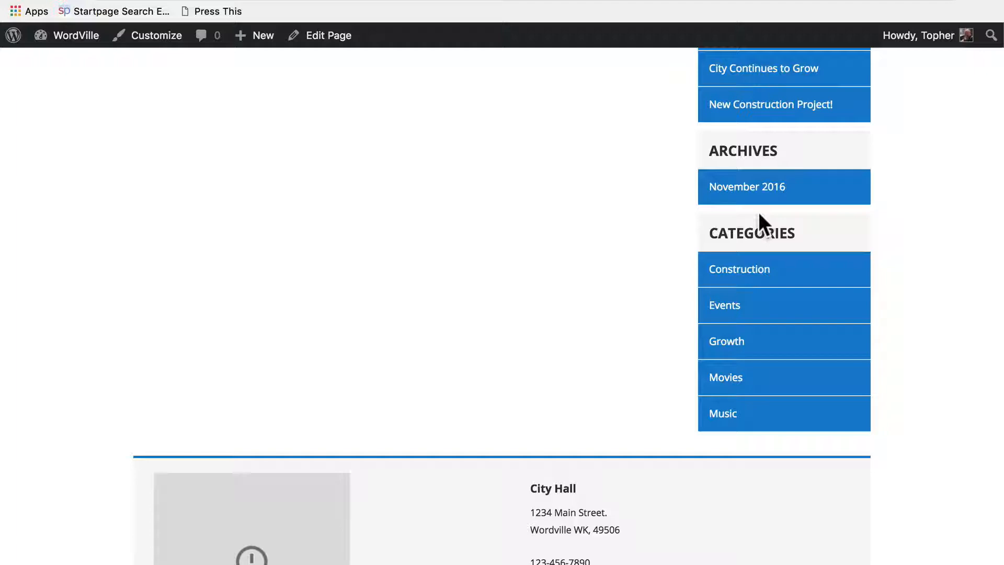
scroll(759, 216, up, 10)
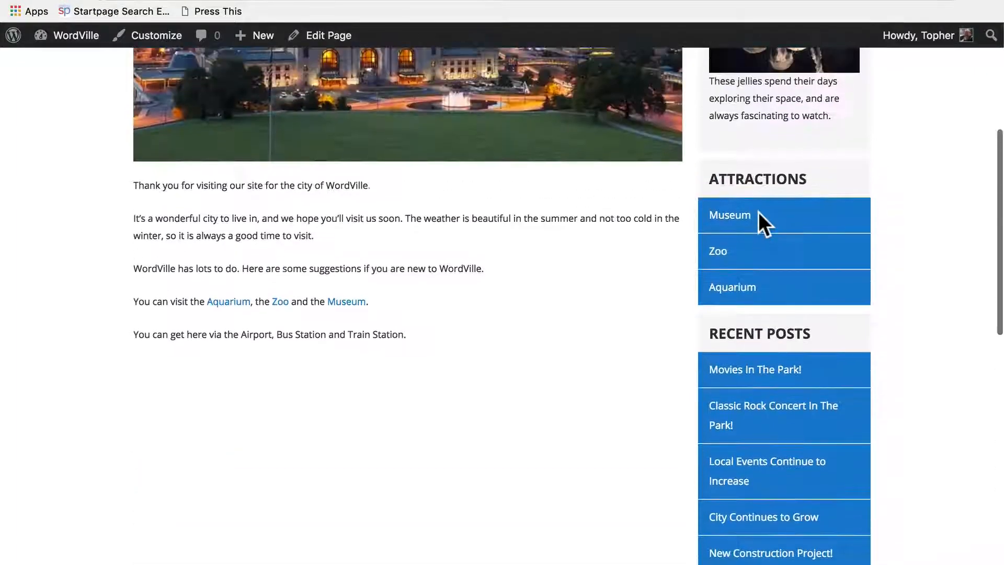
scroll(760, 216, up, 4)
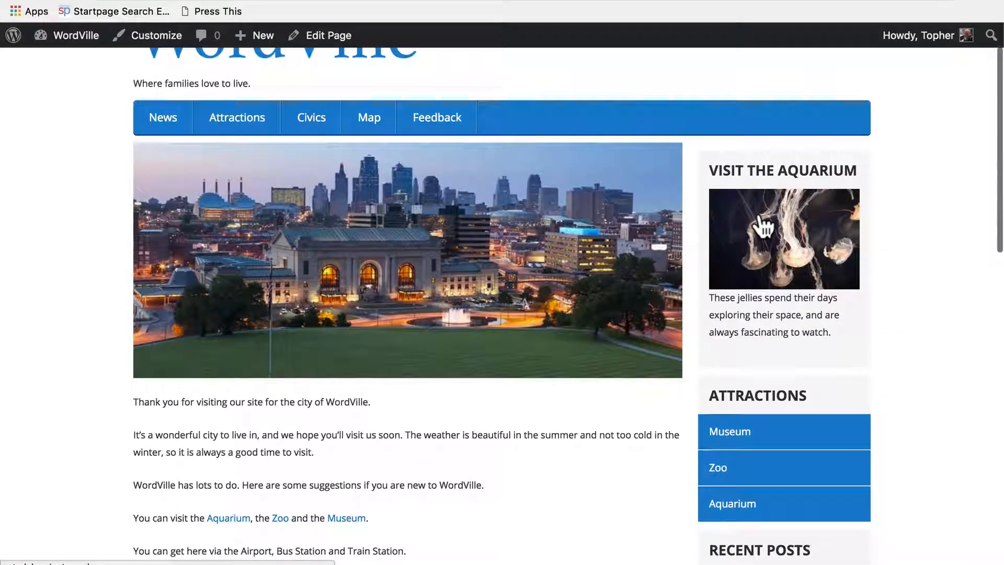
scroll(827, 417, down, 3)
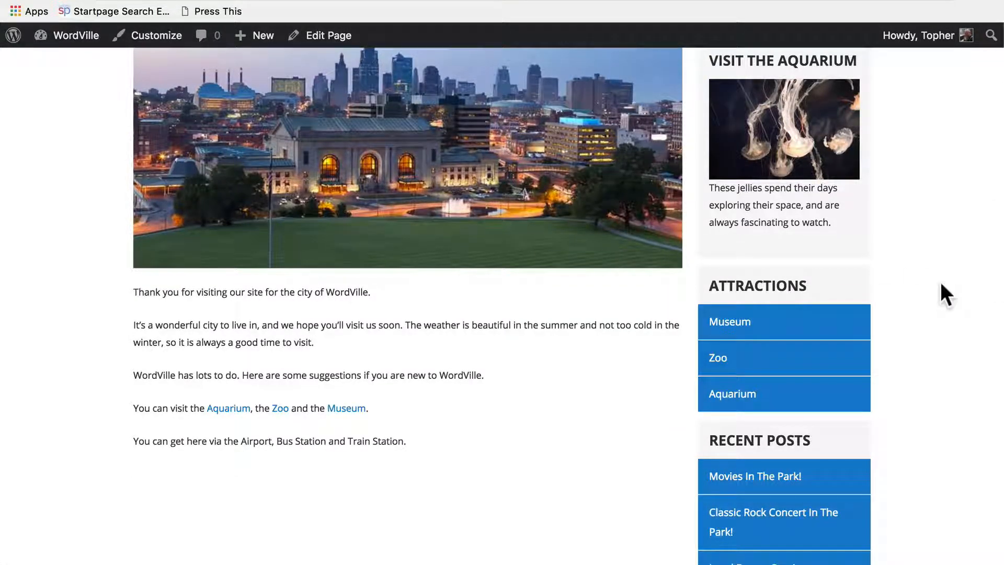
scroll(940, 282, up, 2)
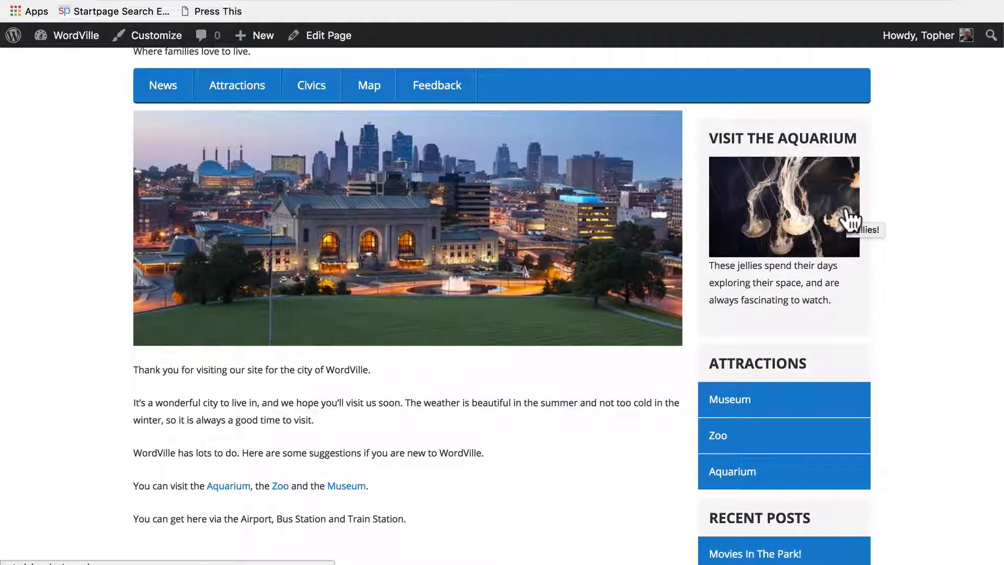
scroll(850, 220, down, 8)
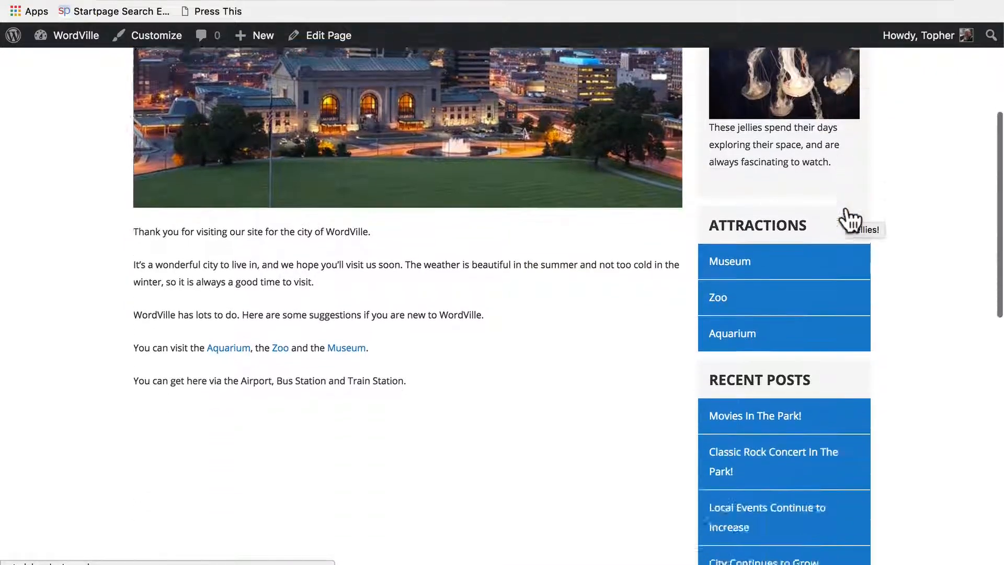
scroll(845, 209, down, 9)
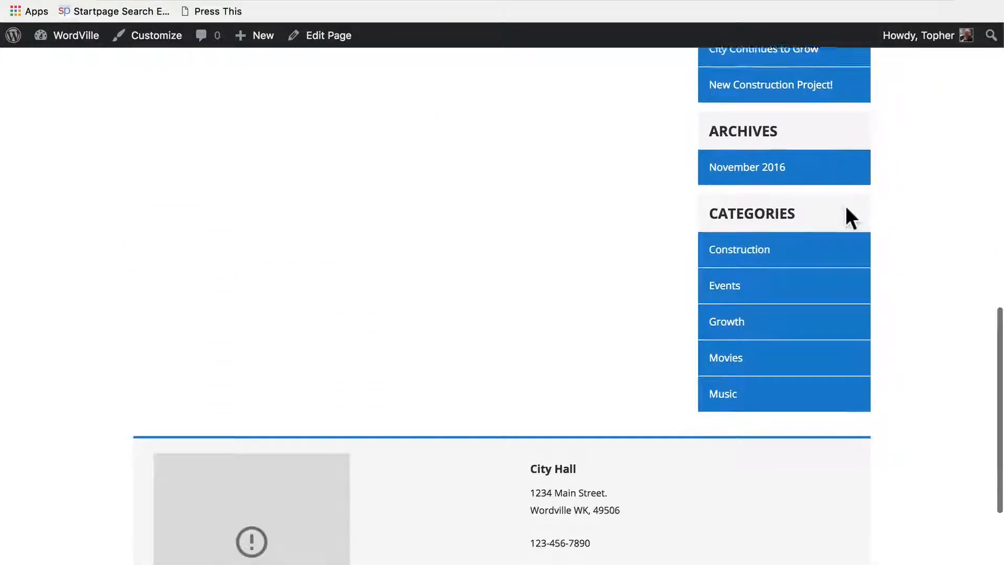
scroll(847, 209, up, 10)
scroll(847, 214, down, 9)
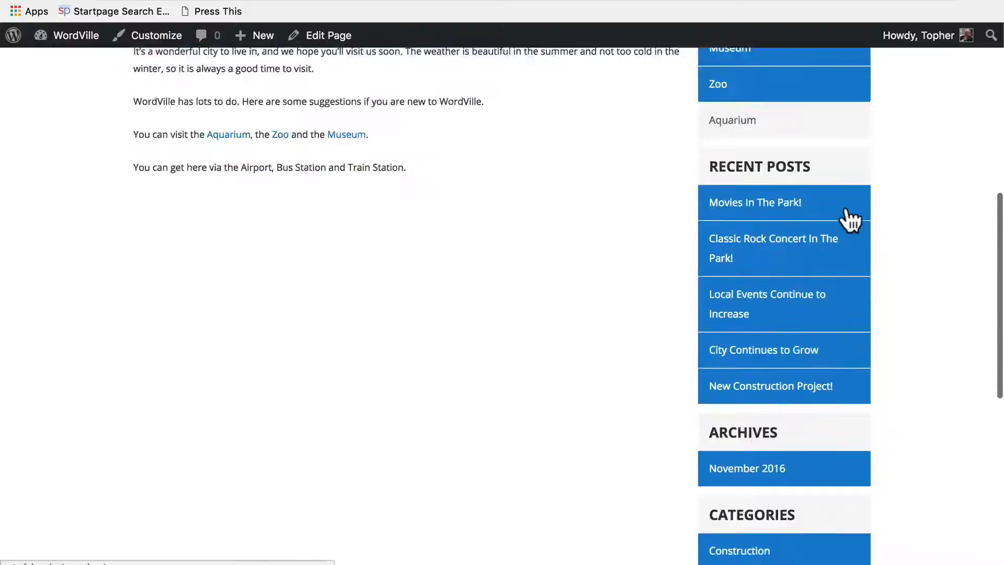
scroll(815, 282, down, 5)
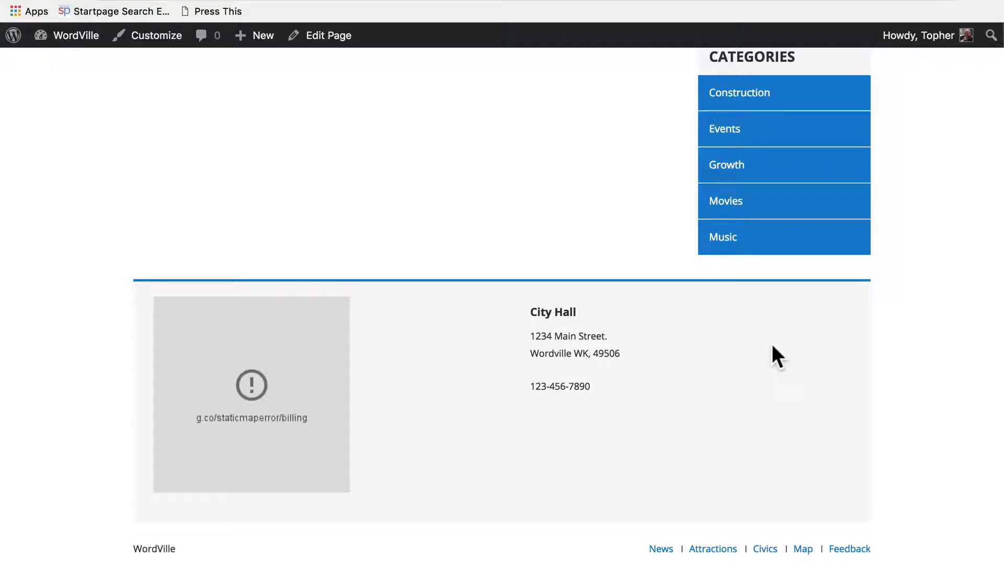
scroll(772, 347, up, 15)
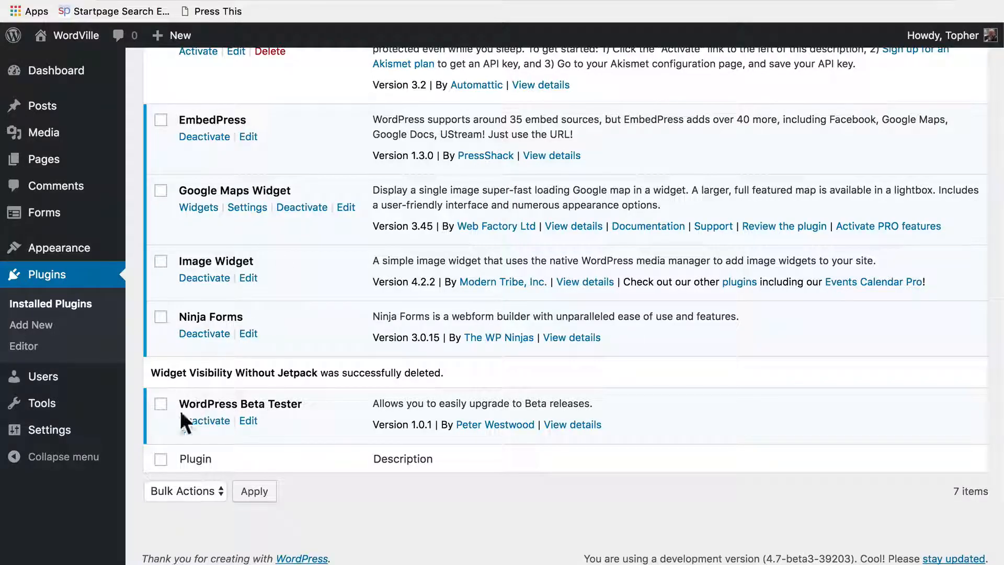
Step: Open the site's General Settings to check the membership registration option
mouse_move(51, 433)
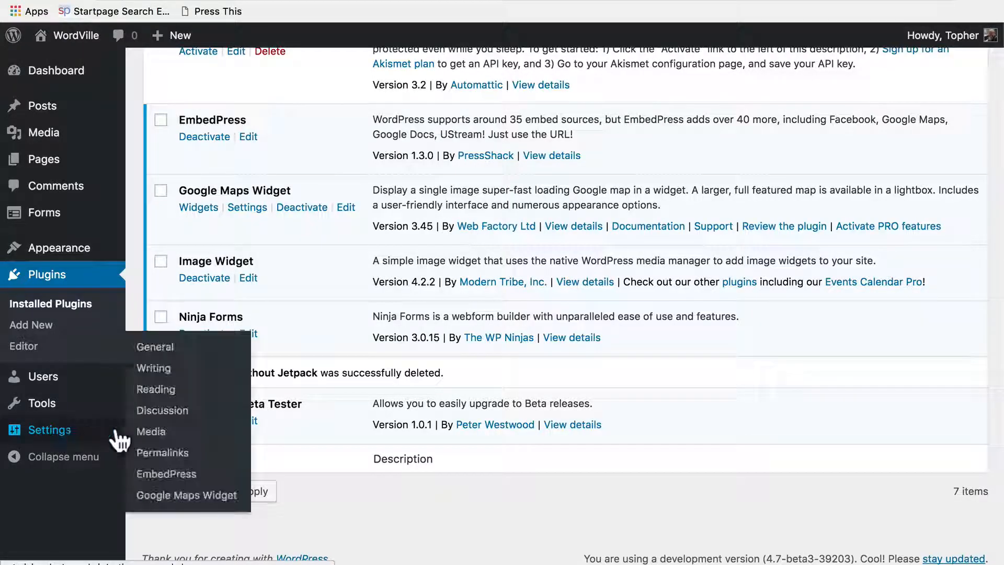
click(173, 349)
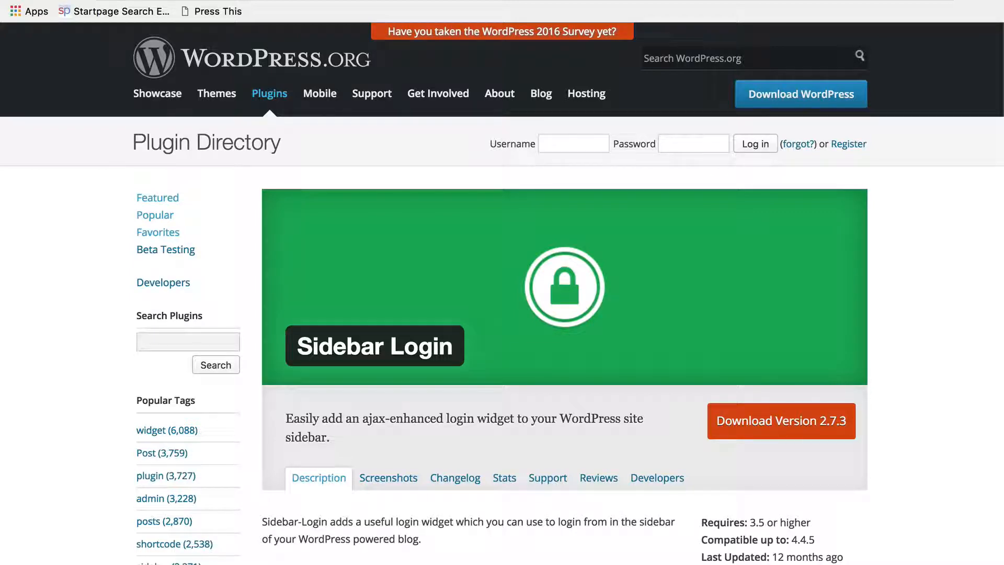
Step: Review the Sidebar Login plugin's directory page, including its description, ratings and supported tags
scroll(608, 276, down, 7)
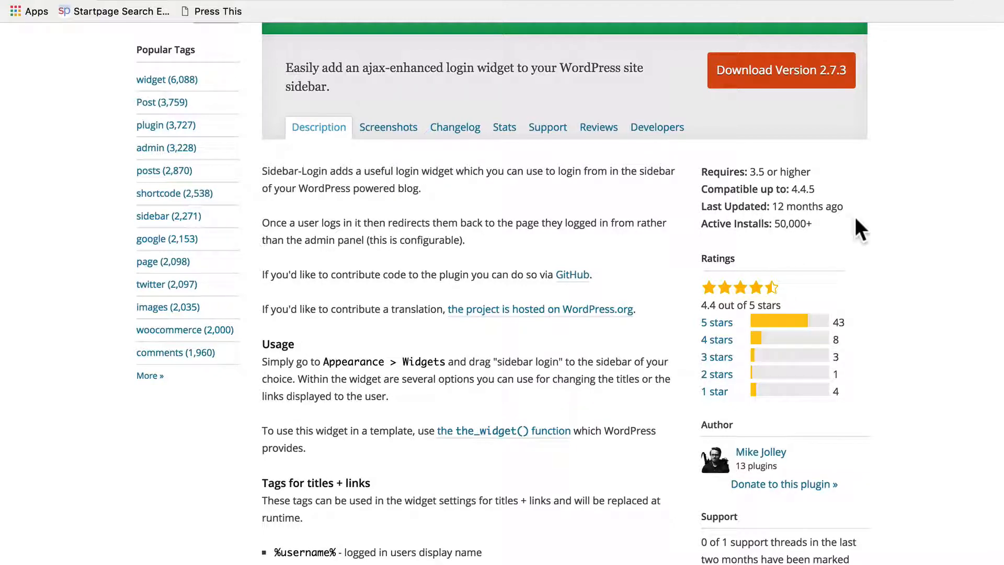
scroll(911, 320, down, 5)
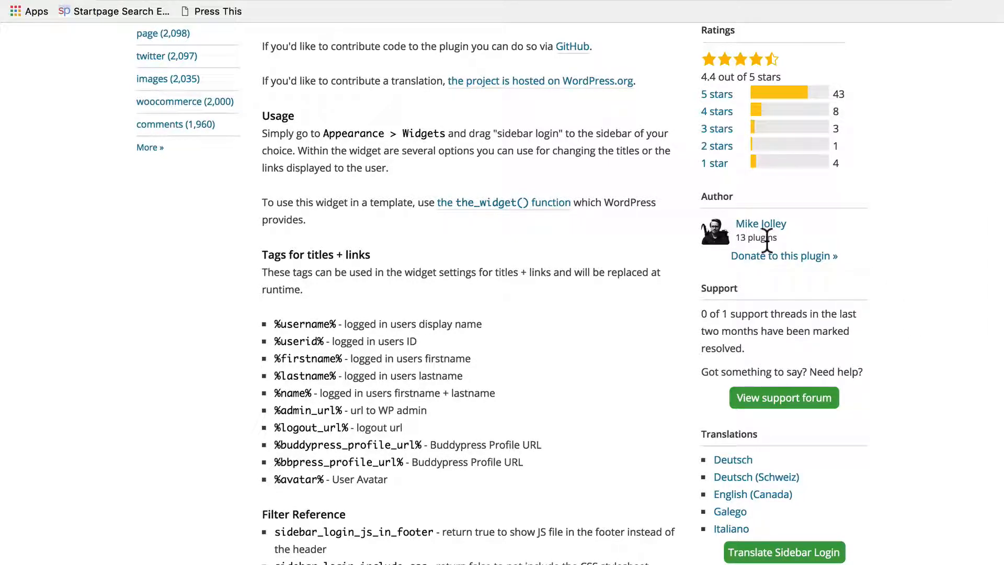
scroll(765, 239, up, 10)
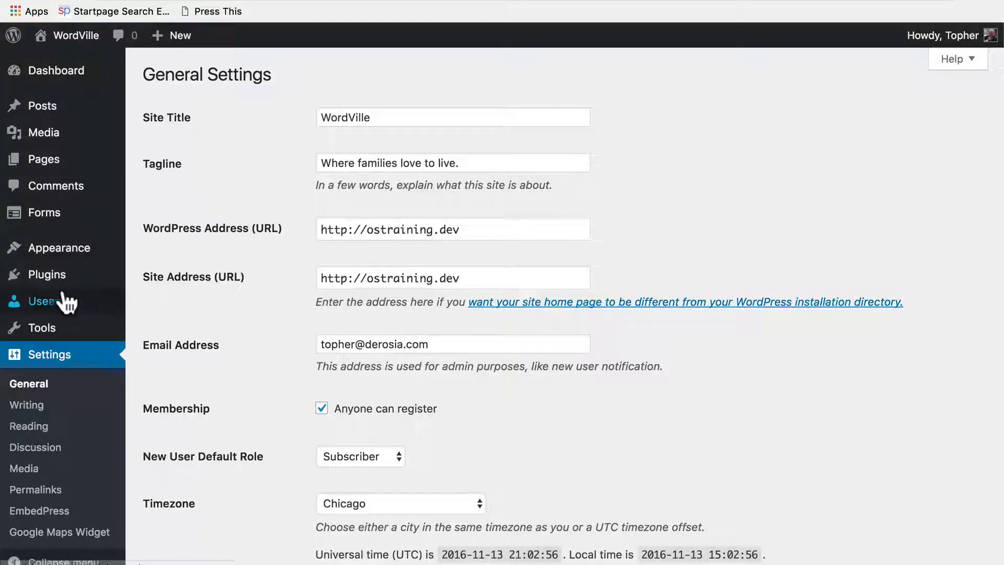
Step: Search the plugin directory for "sidebar login", and install and activate the Sidebar Login plugin with 50,000+ active installs
mouse_move(54, 282)
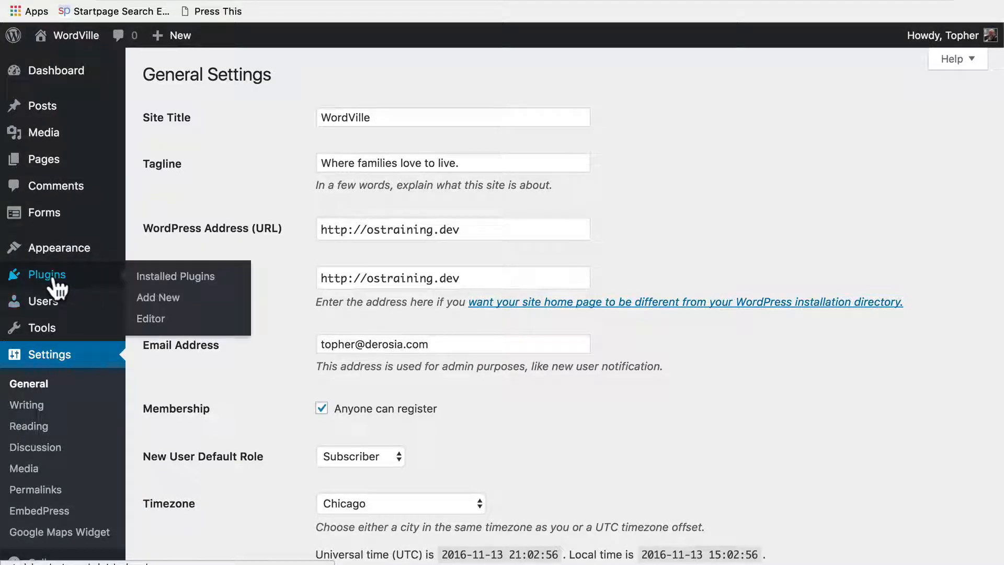
click(171, 302)
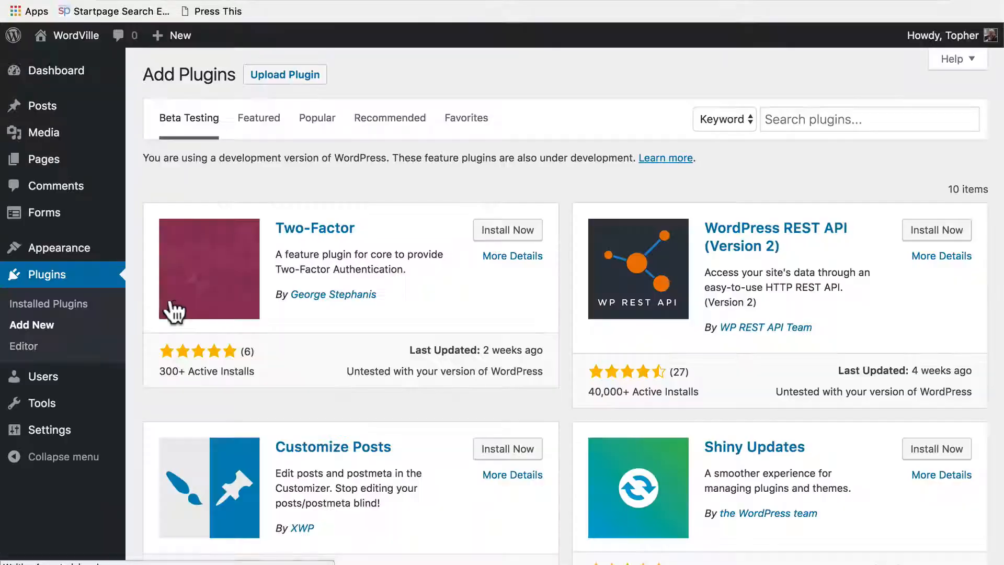
click(828, 112)
text(sidebar l)
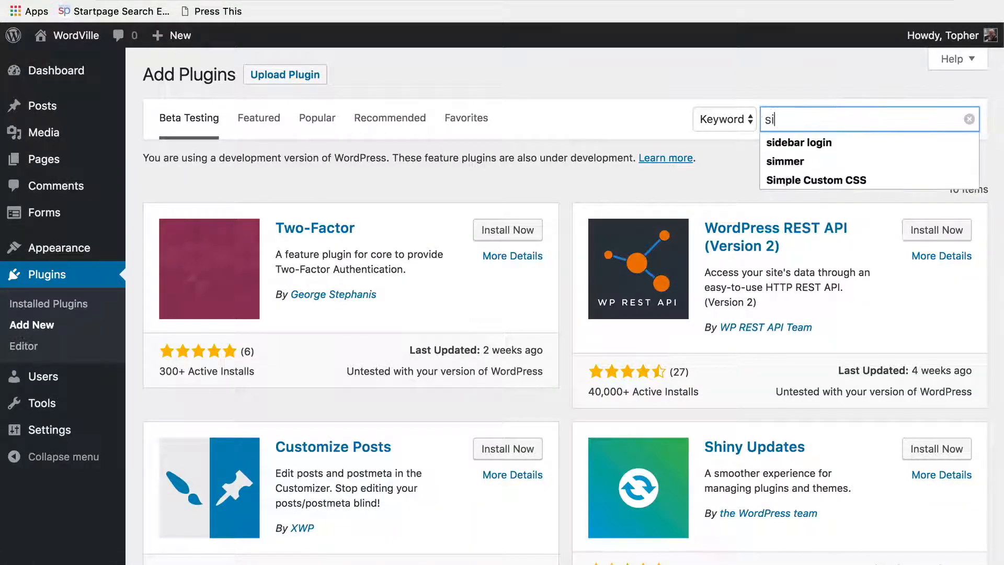
text(ogin)
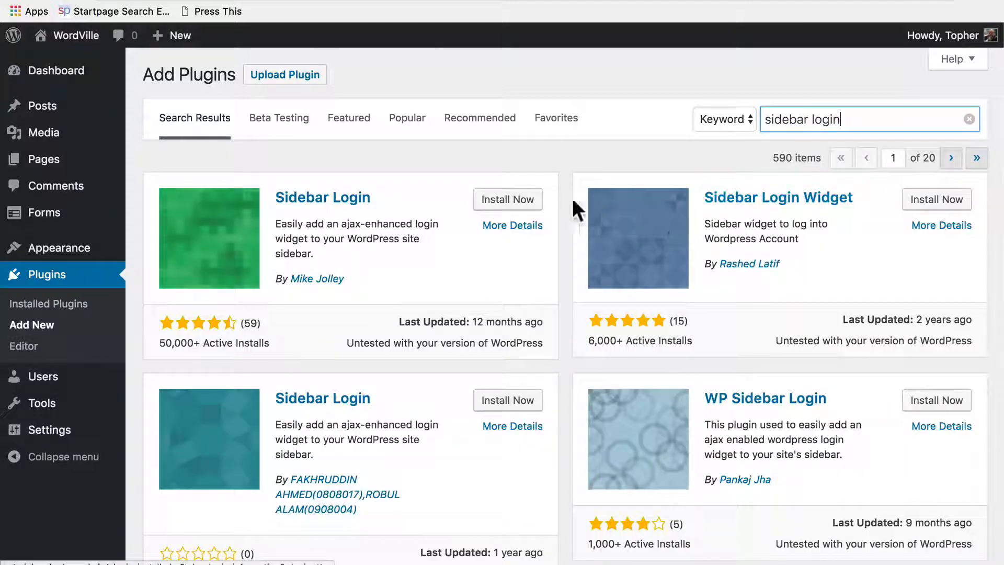
click(520, 202)
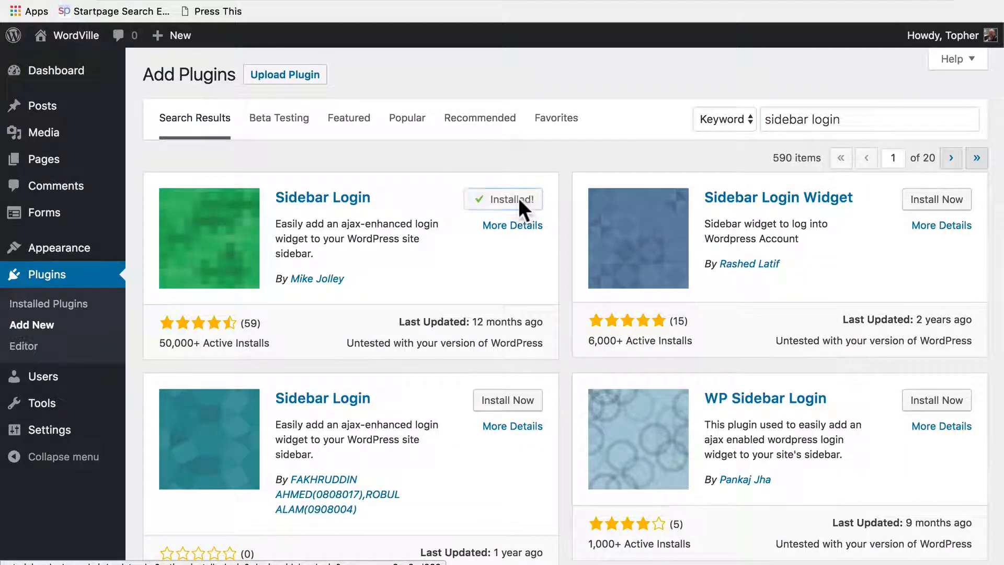
click(508, 205)
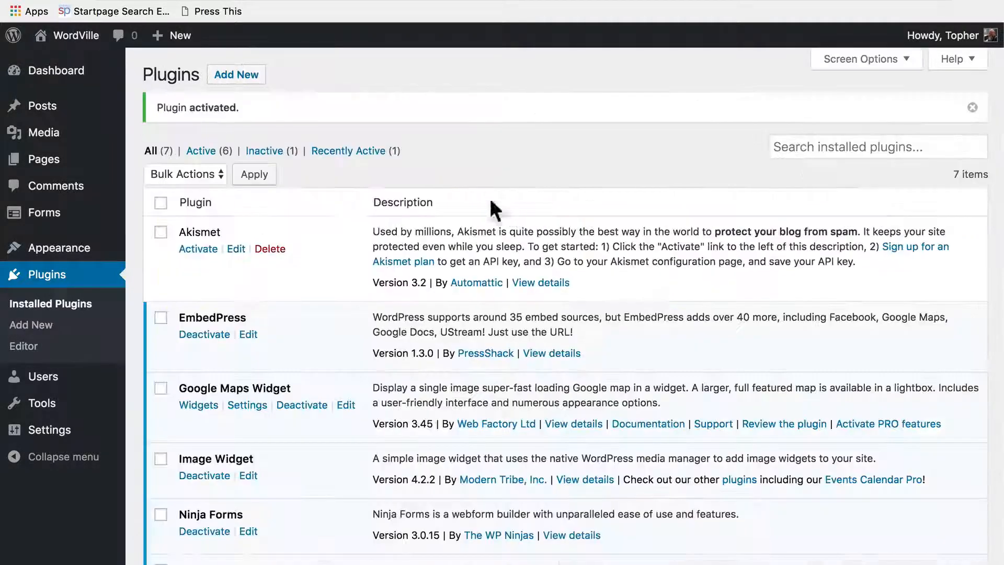
Step: Add the Sidebar Login widget at the top of the Right sidebar, above the Visit The Aquarium image widget
mouse_move(79, 251)
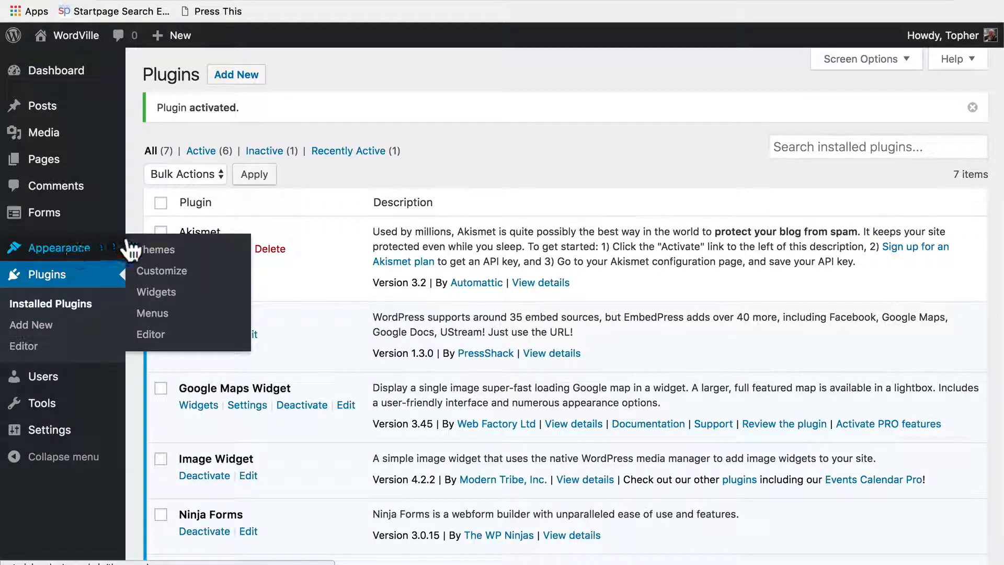
click(142, 291)
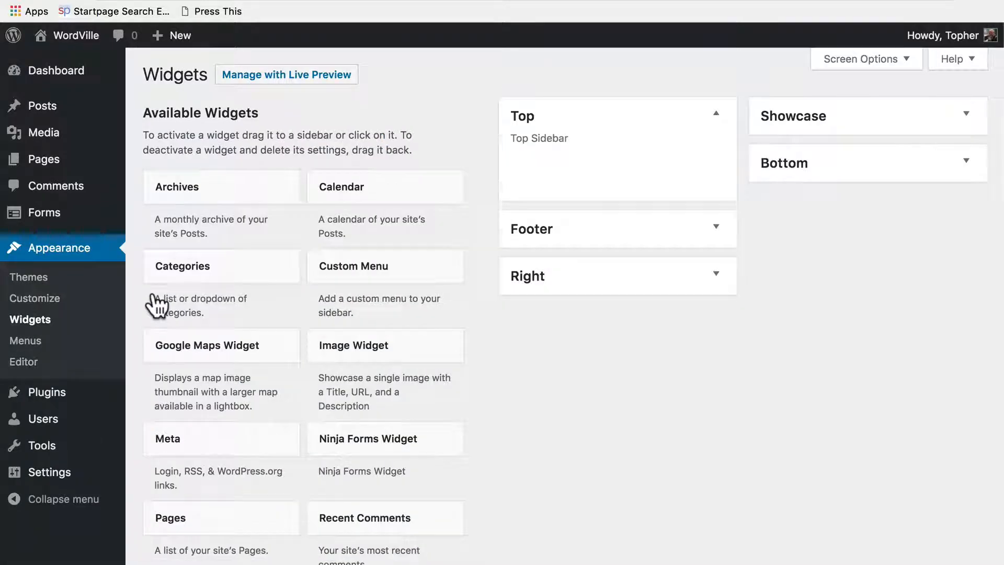
click(685, 217)
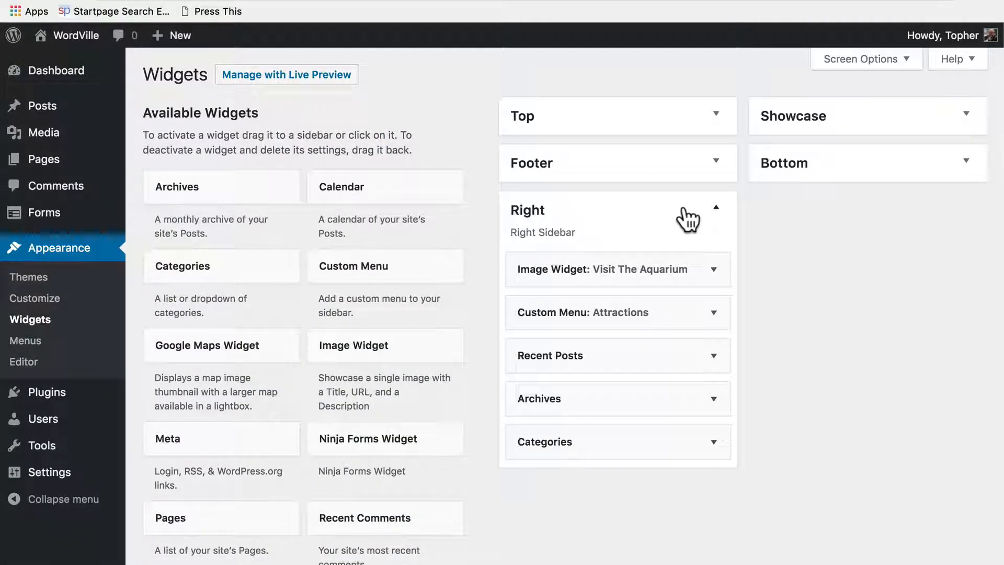
scroll(325, 381, down, 5)
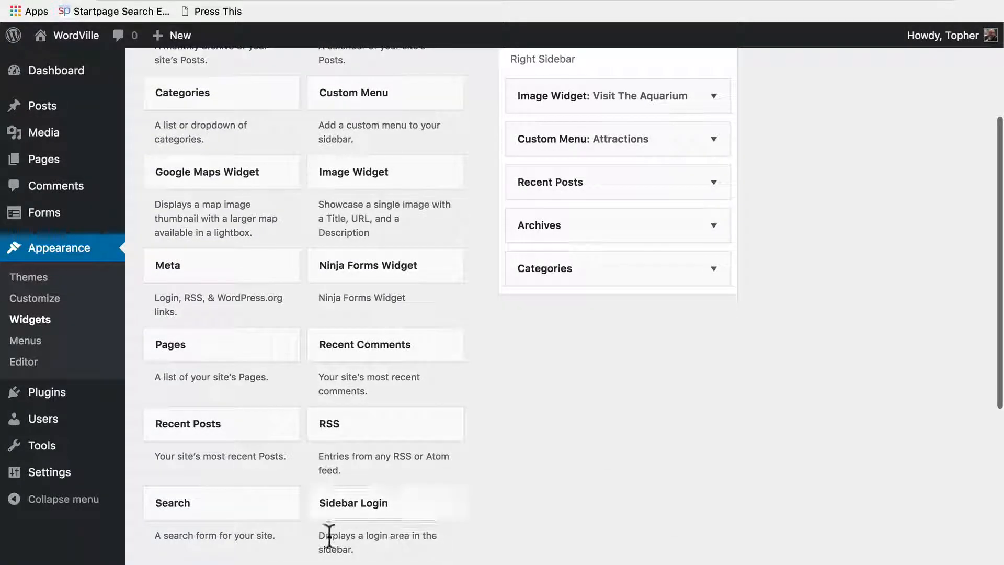
drag(366, 513, 577, 87)
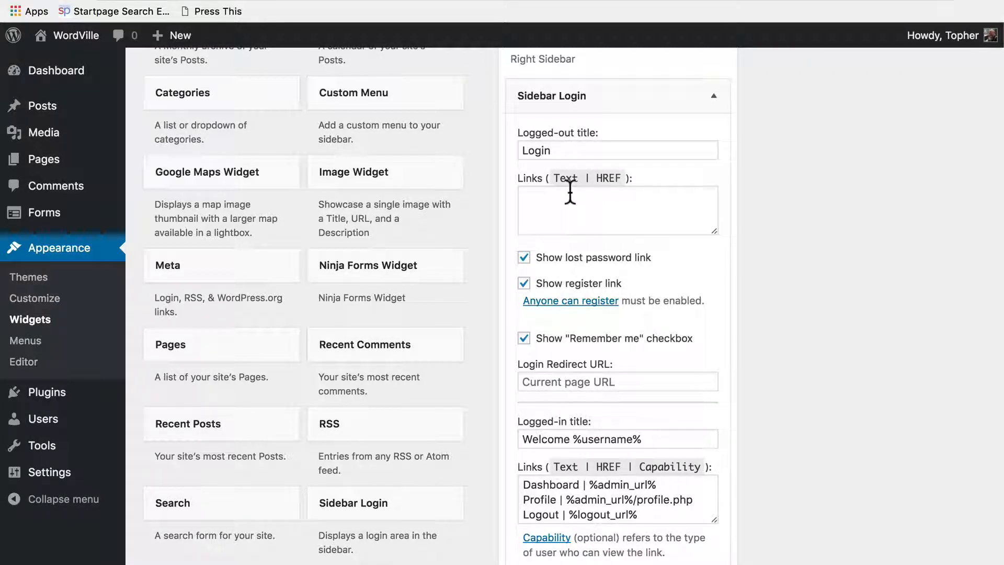
Step: Review the Sidebar Login widget's logged-out and logged-in options and save the widget with its default settings
scroll(614, 219, down, 4)
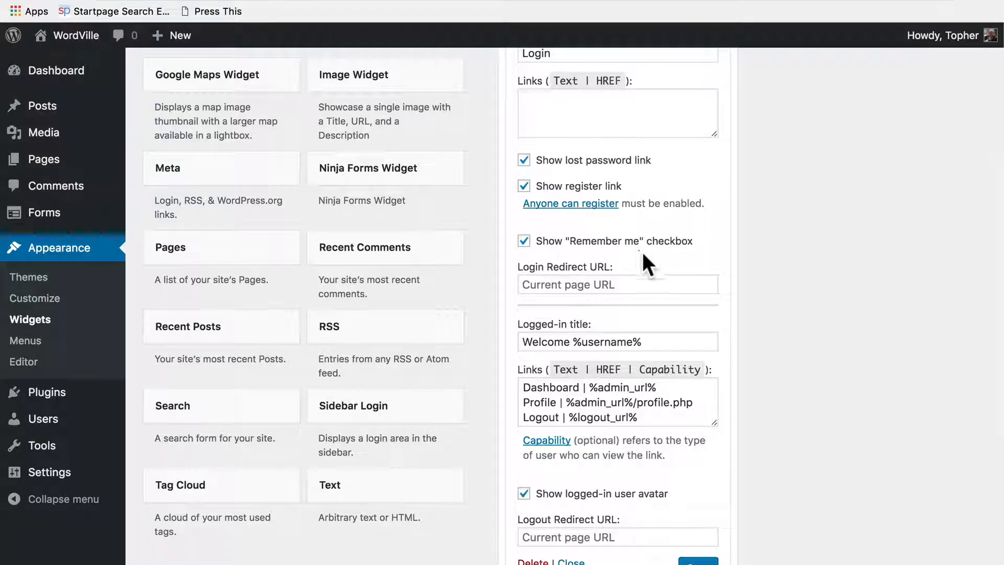
scroll(638, 250, down, 5)
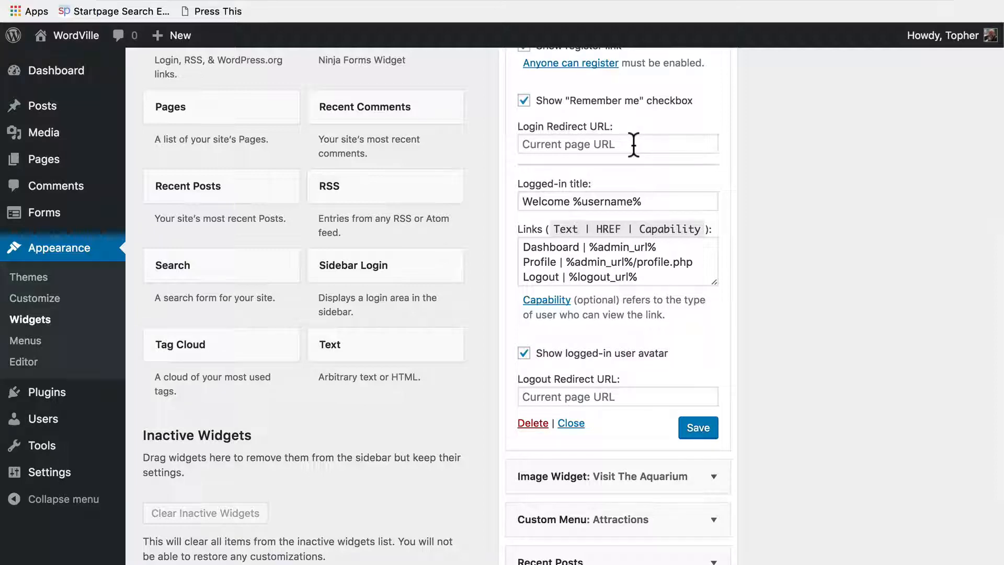
scroll(635, 146, down, 3)
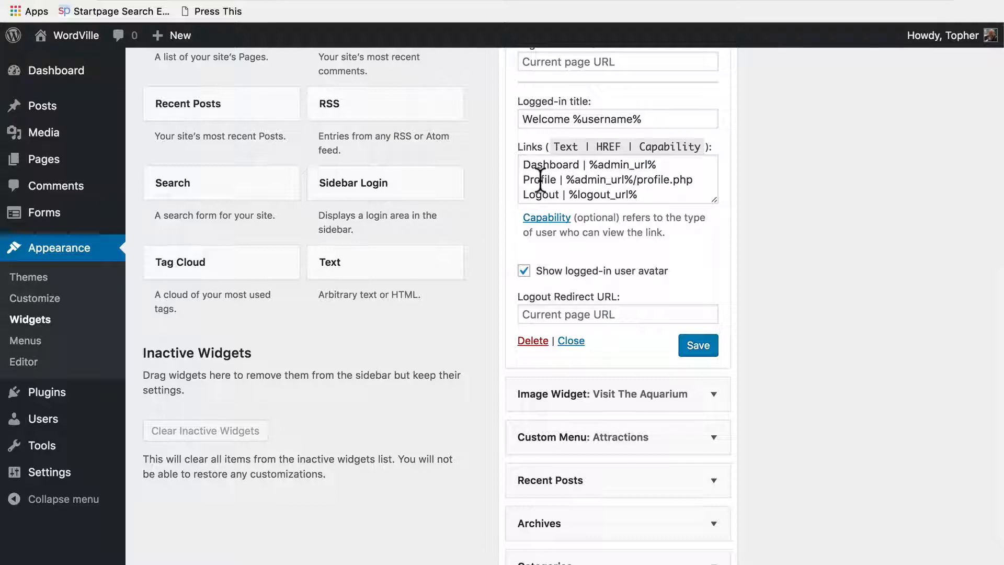
scroll(635, 193, down, 2)
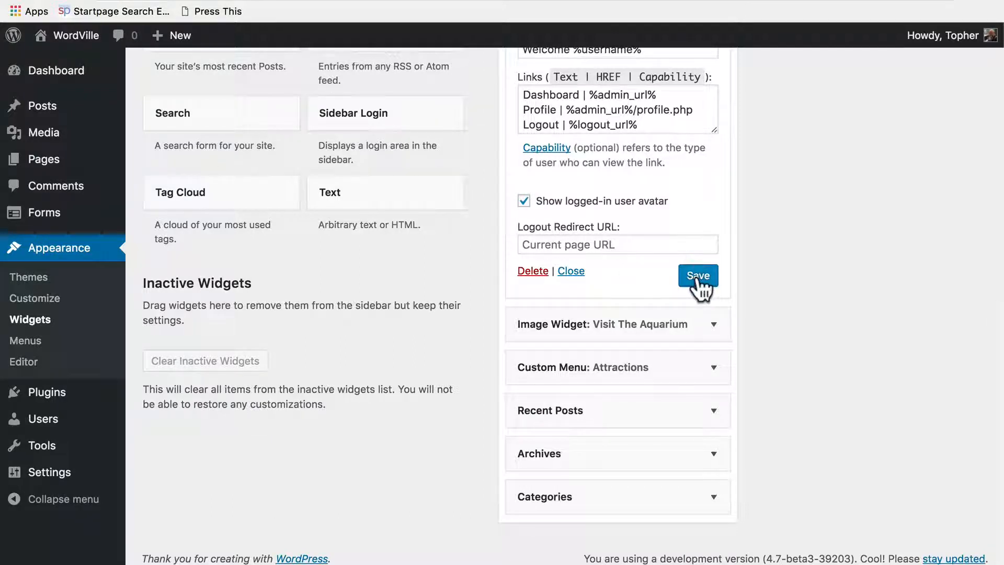
click(696, 279)
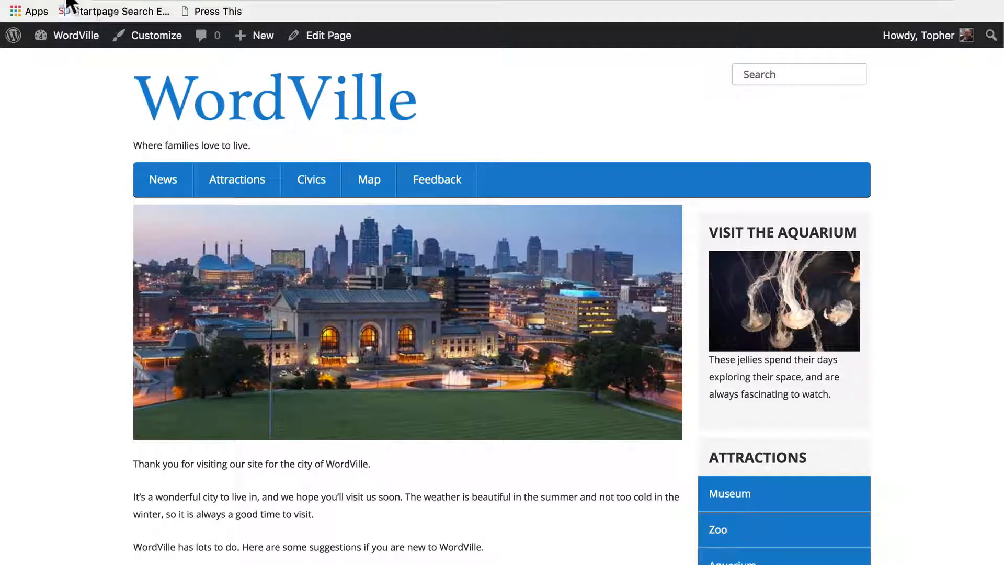
Step: Reload the WordVille front page to check the logged-in Sidebar Login widget, and log out of the site
click(61, 0)
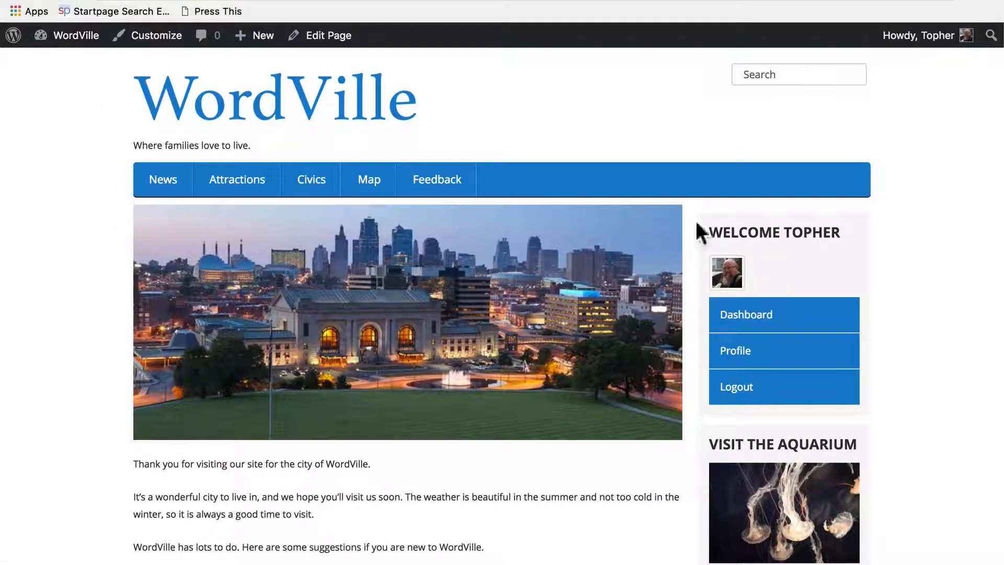
scroll(907, 236, down, 1)
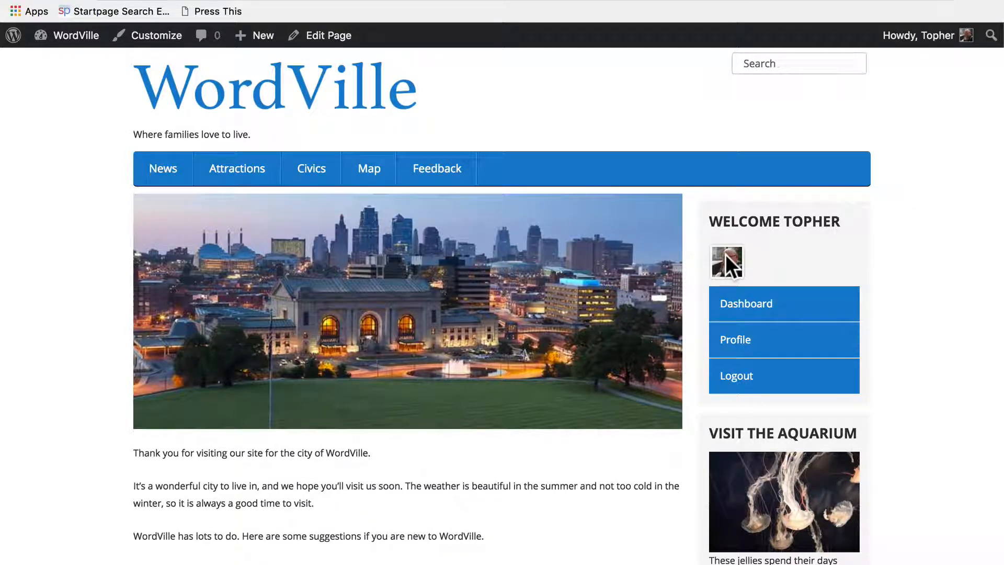
click(789, 306)
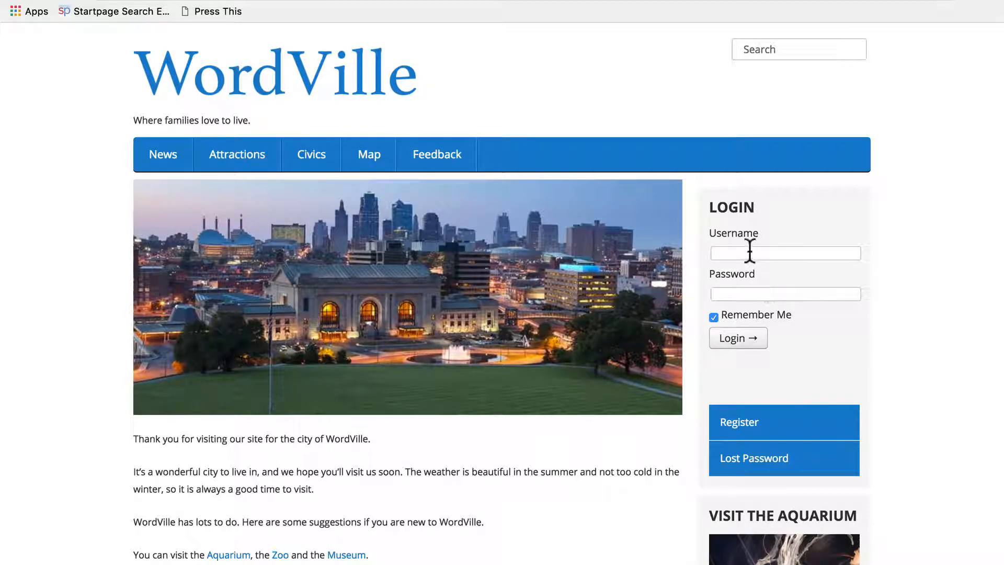
Step: Log in through the sidebar login form with the account username and password, and look over the front page's logged-in sidebar
click(814, 253)
text(topher)
key(Tab)
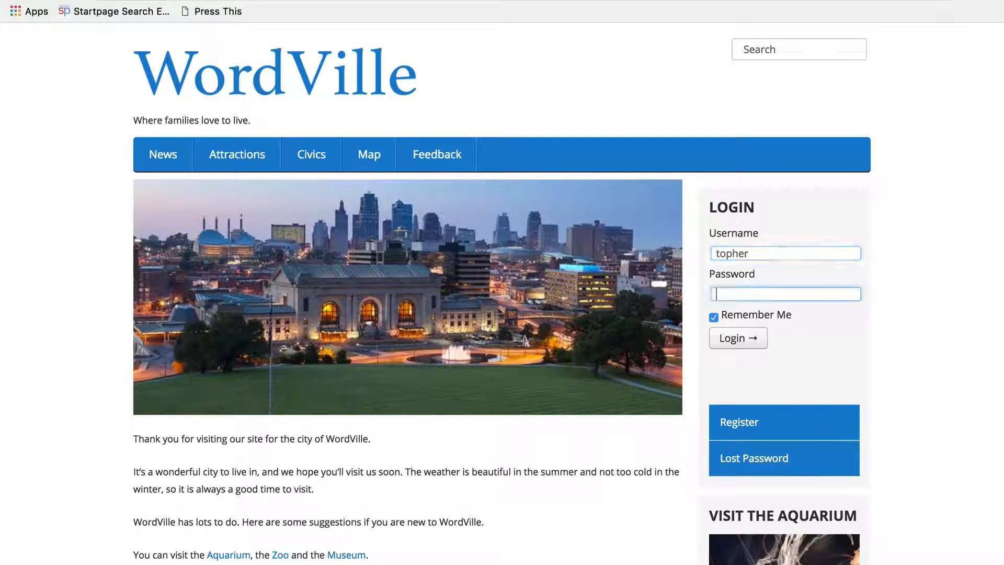
text(••••••)
key(Return)
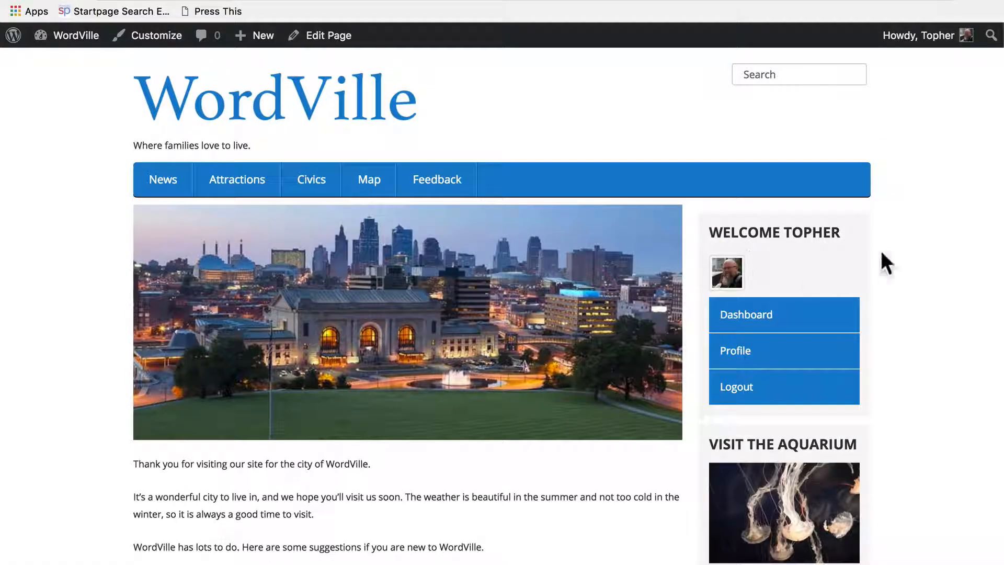
scroll(894, 248, down, 12)
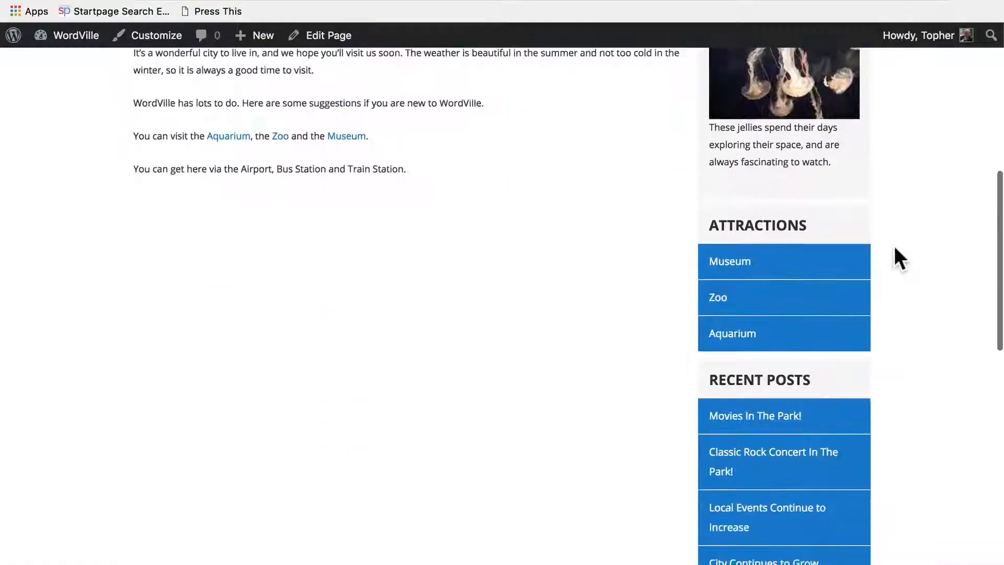
scroll(895, 250, down, 5)
scroll(895, 250, up, 20)
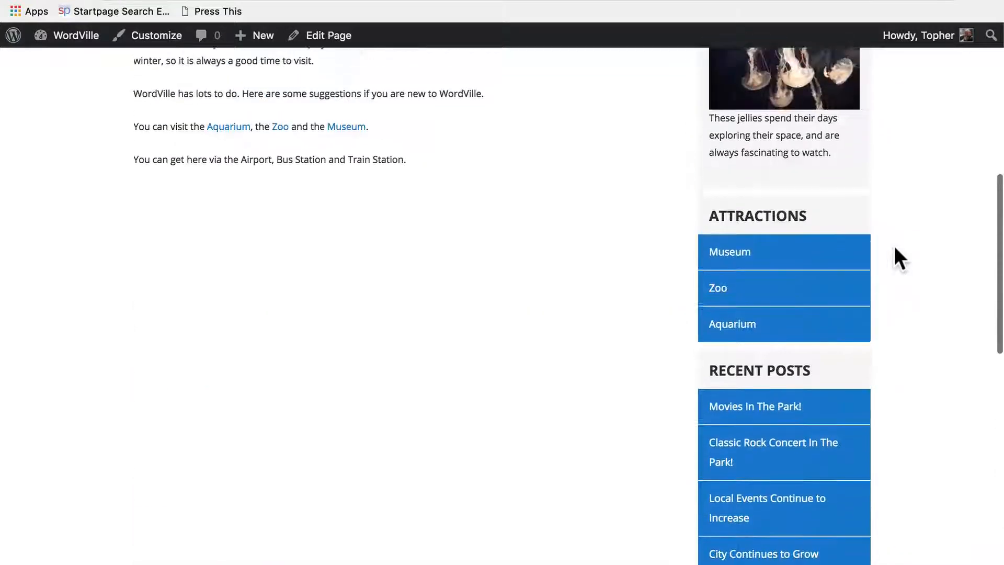
scroll(893, 243, up, 2)
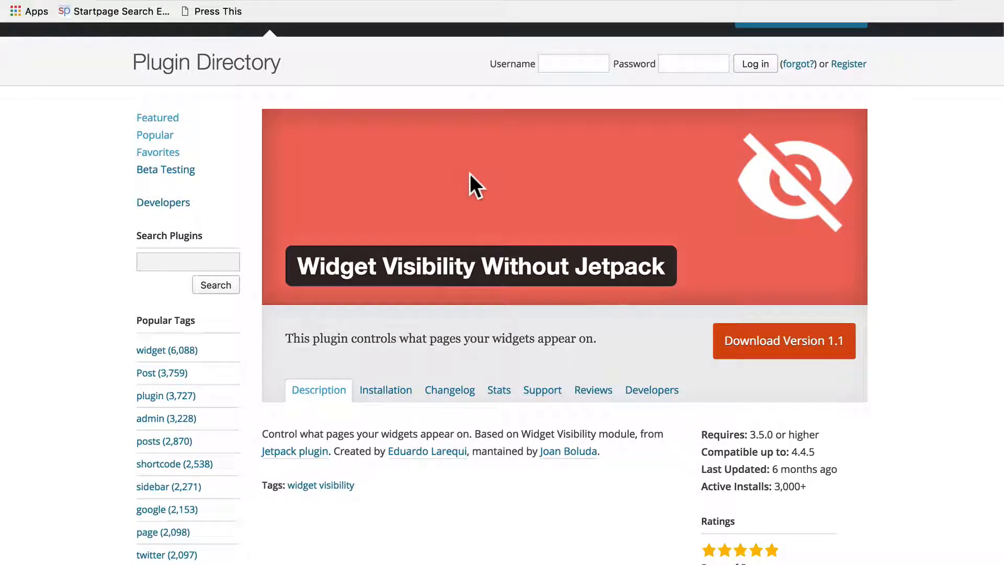
Step: Copy the plugin title "Widget Visibility Without Jetpack" from its Plugin Directory page
double_click(324, 265)
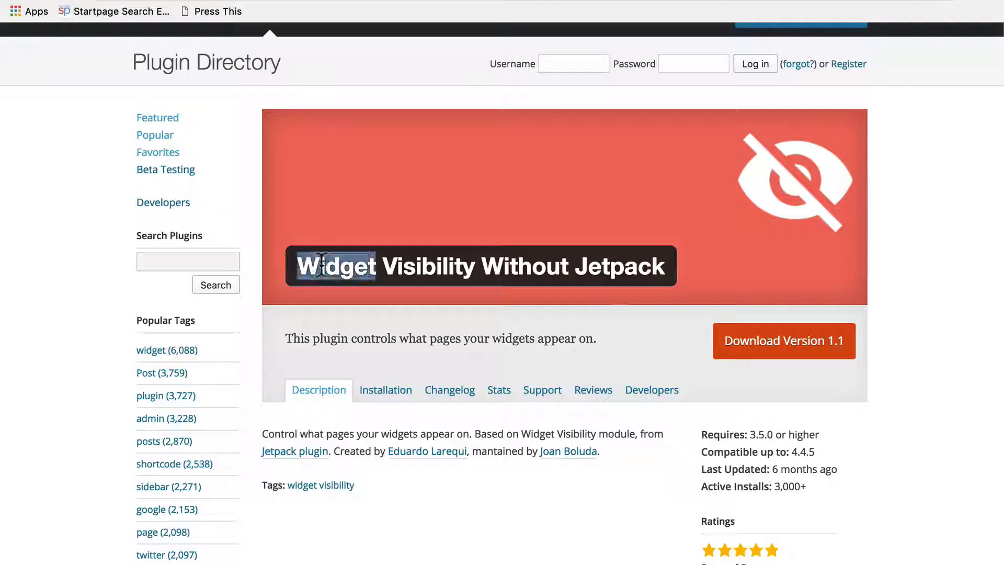
drag(324, 265, 591, 280)
key(super+c)
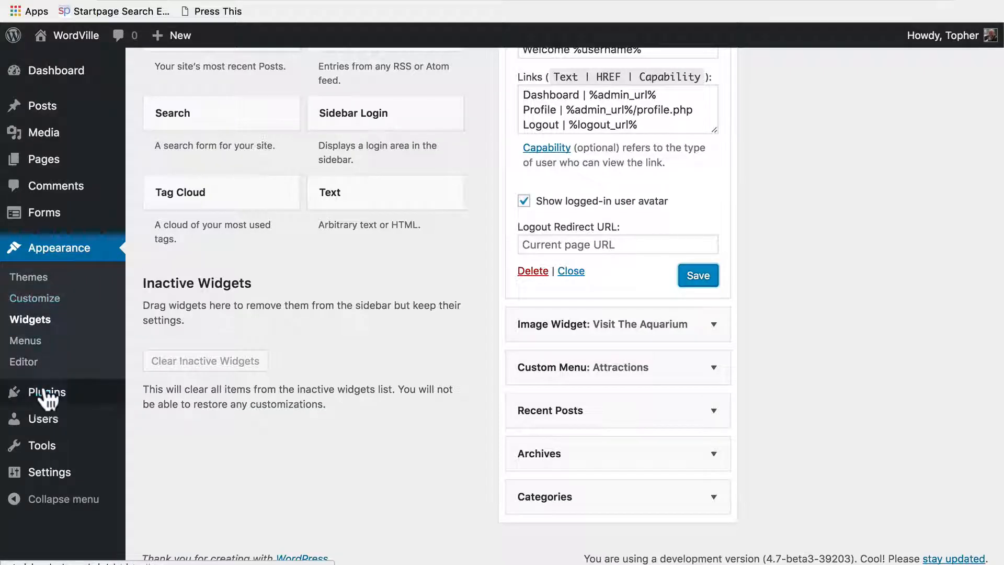
Step: Search for "Widget Visibility Without Jetpack" among new plugins for the WordVille site, and install and activate that plugin
mouse_move(50, 393)
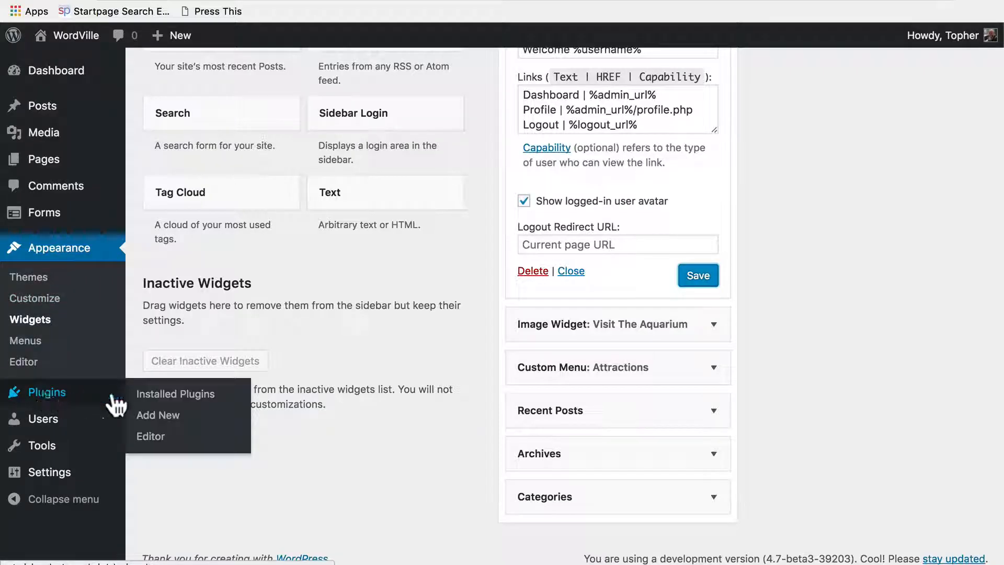
click(152, 416)
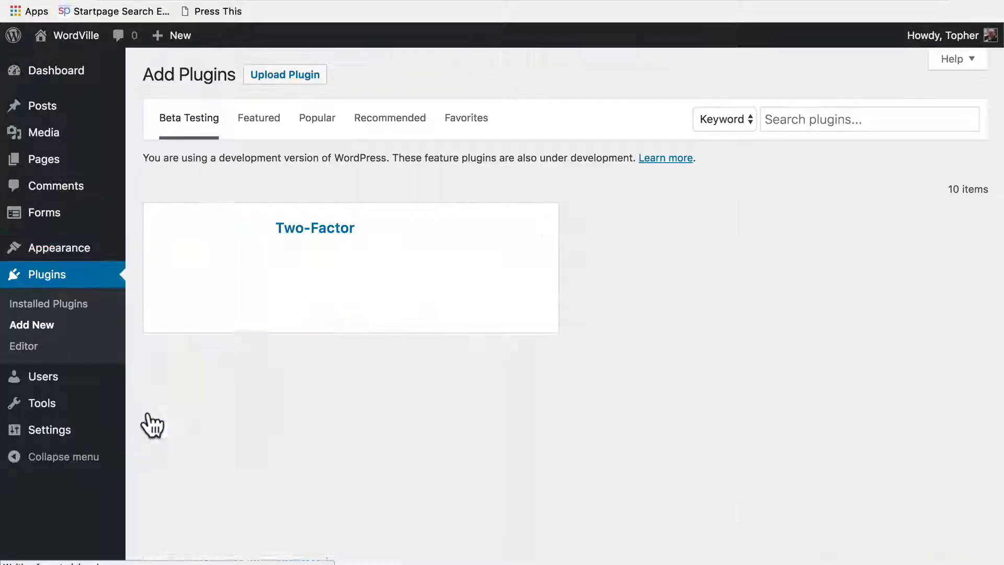
click(812, 120)
key(super+v)
key(Return)
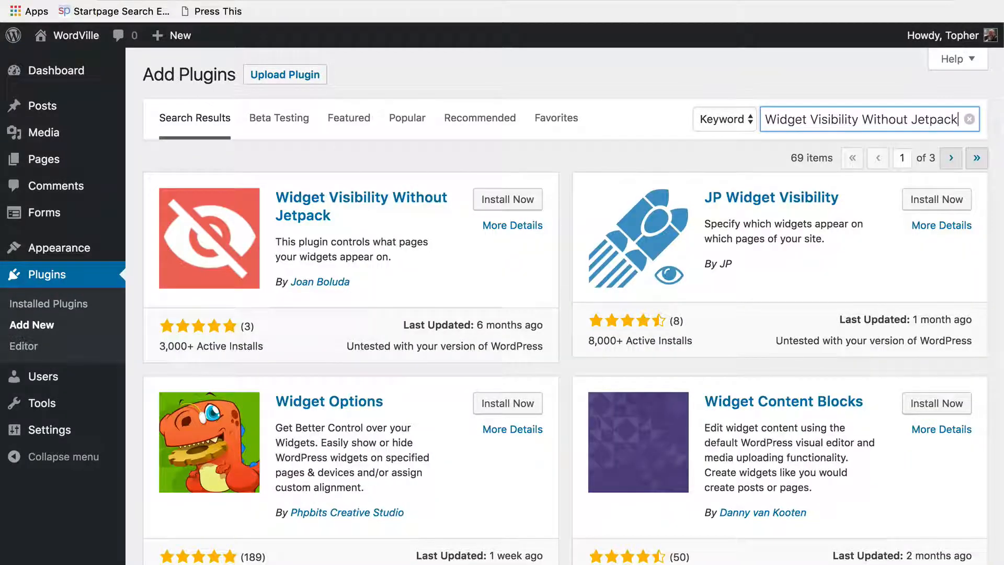
click(506, 202)
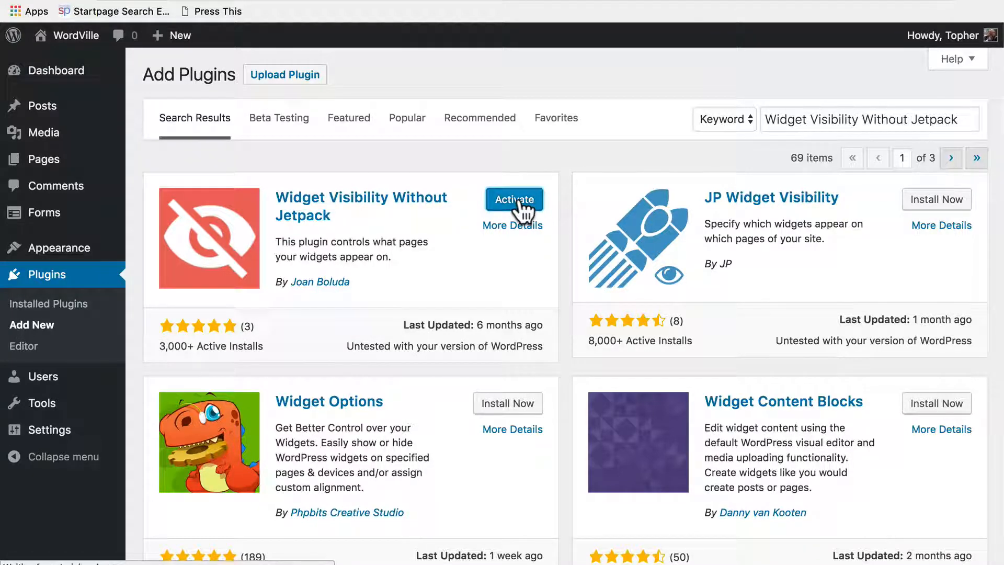
click(520, 207)
Step: Expand the Visit The Aquarium image widget in the Right widget area and open its visibility conditions
mouse_move(57, 250)
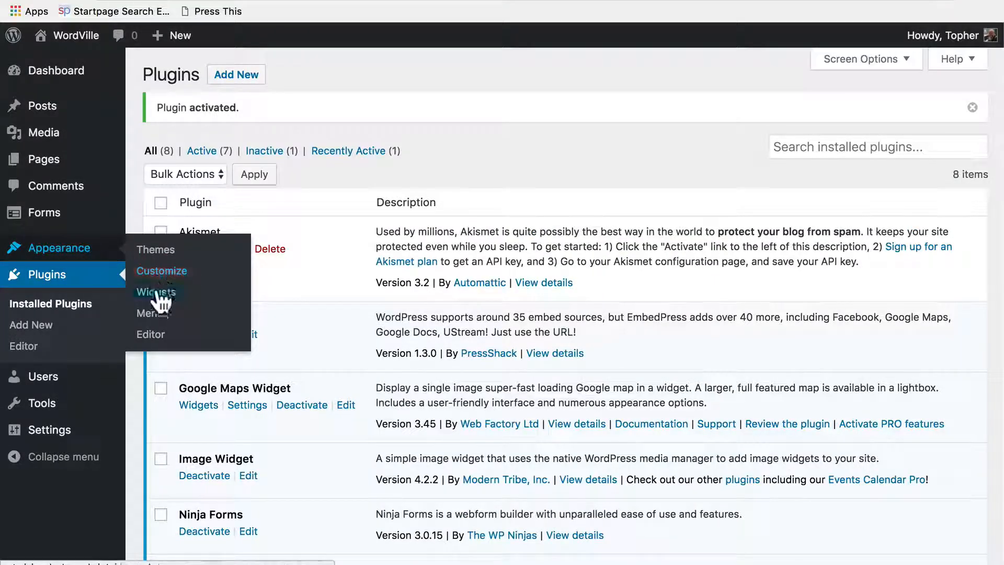
click(157, 293)
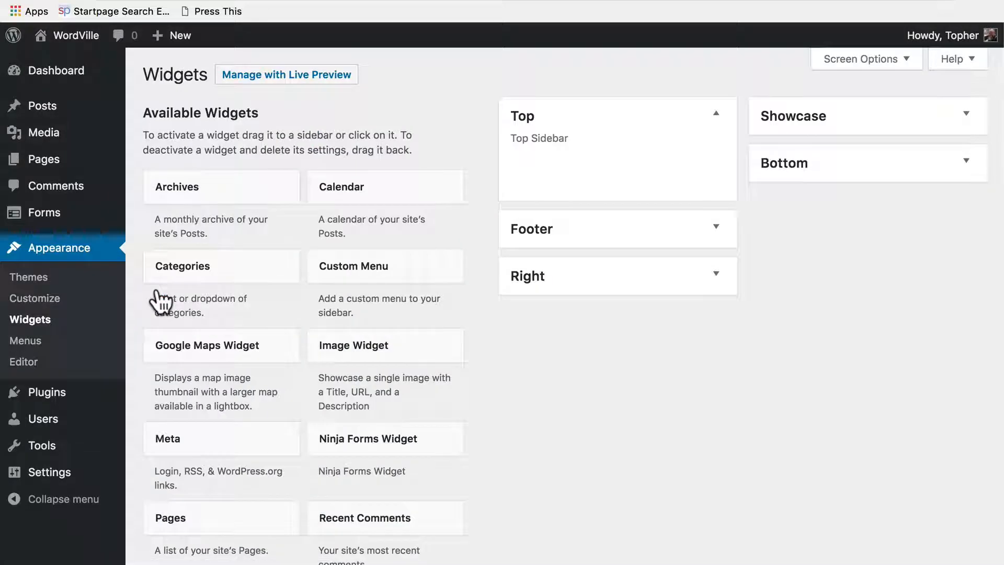
click(690, 125)
click(686, 211)
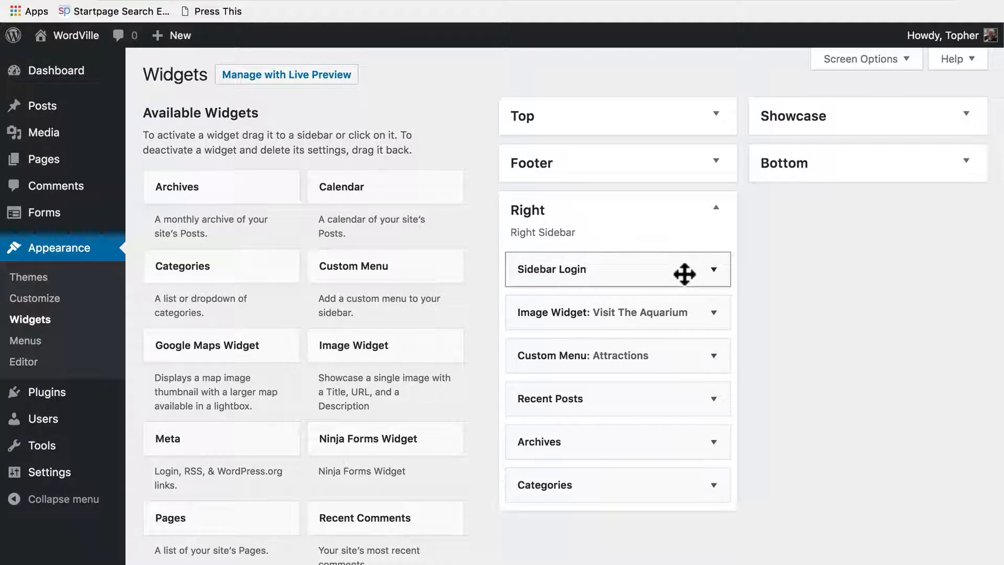
click(706, 315)
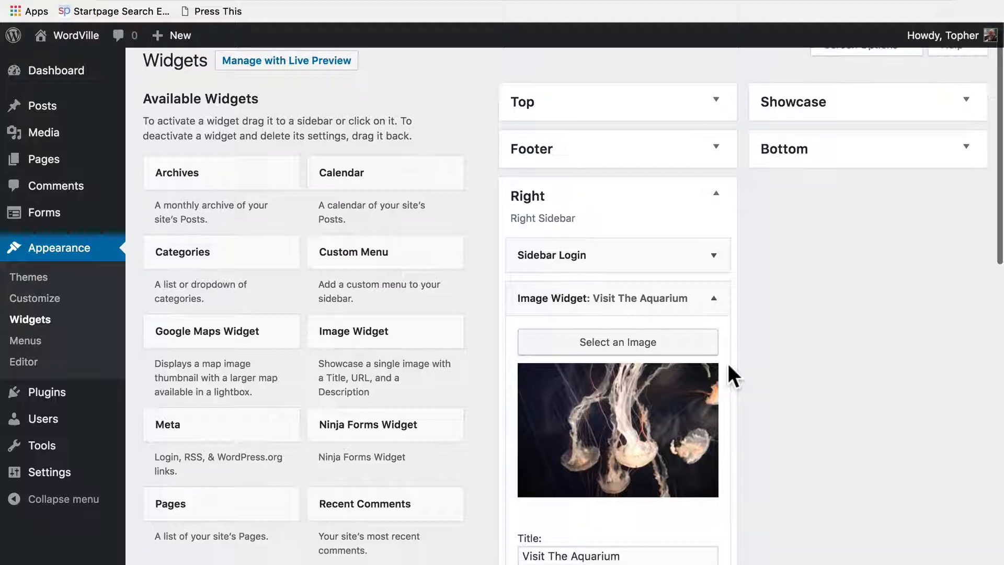
scroll(729, 365, down, 5)
scroll(729, 365, down, 8)
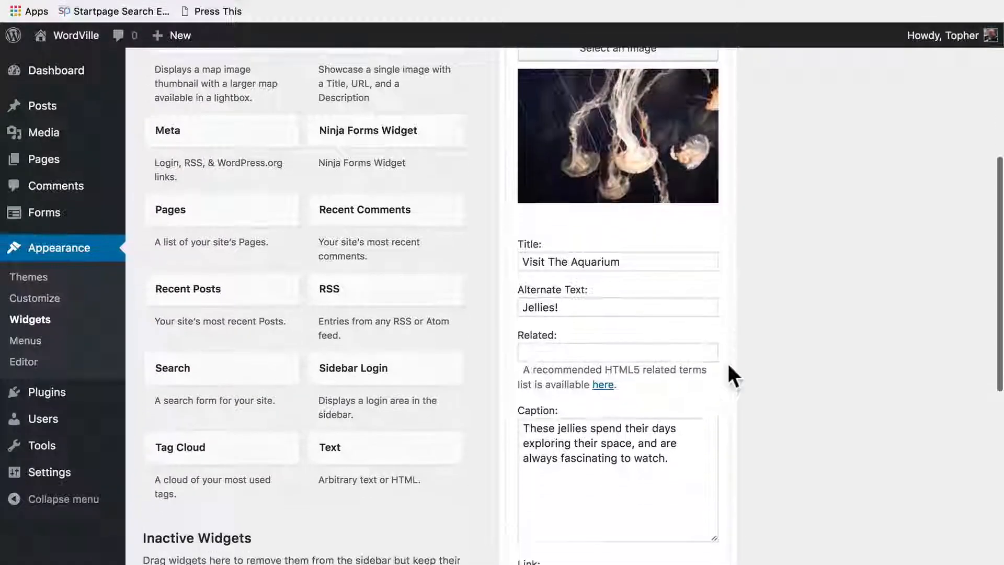
scroll(728, 366, down, 3)
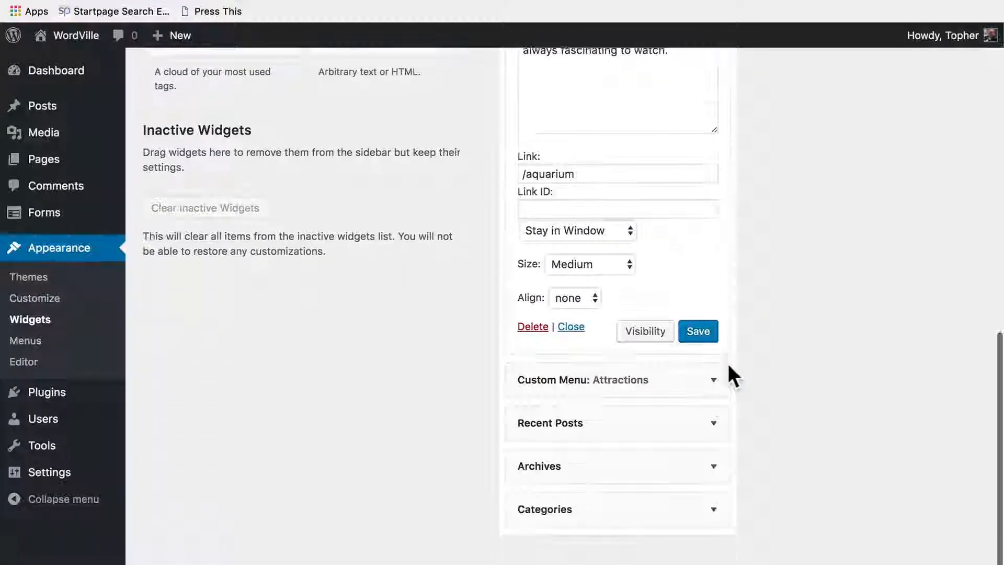
click(651, 325)
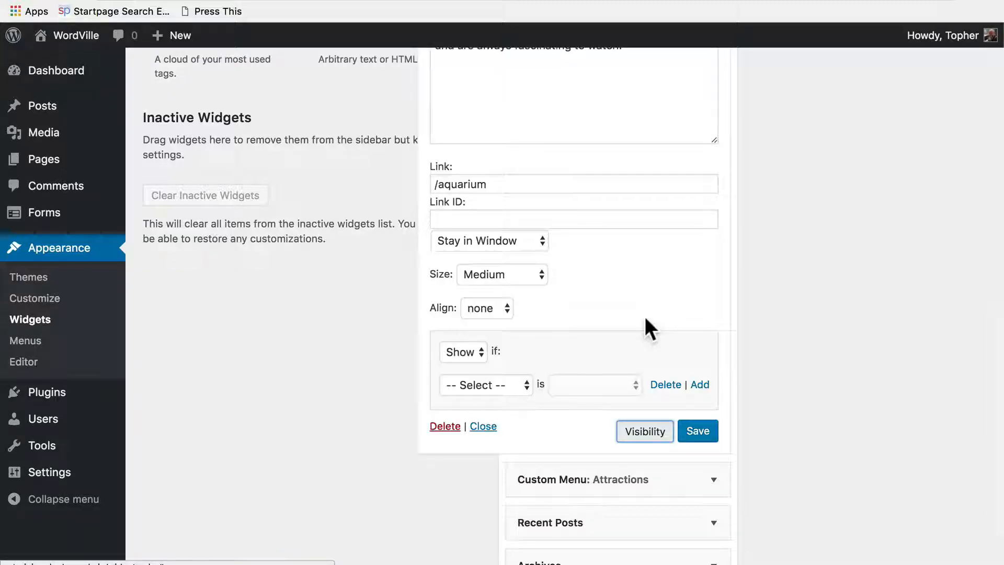
Step: Set the Visit The Aquarium widget to Hide if Page is Aquarium, and save the widget
scroll(645, 315, down, 2)
click(469, 271)
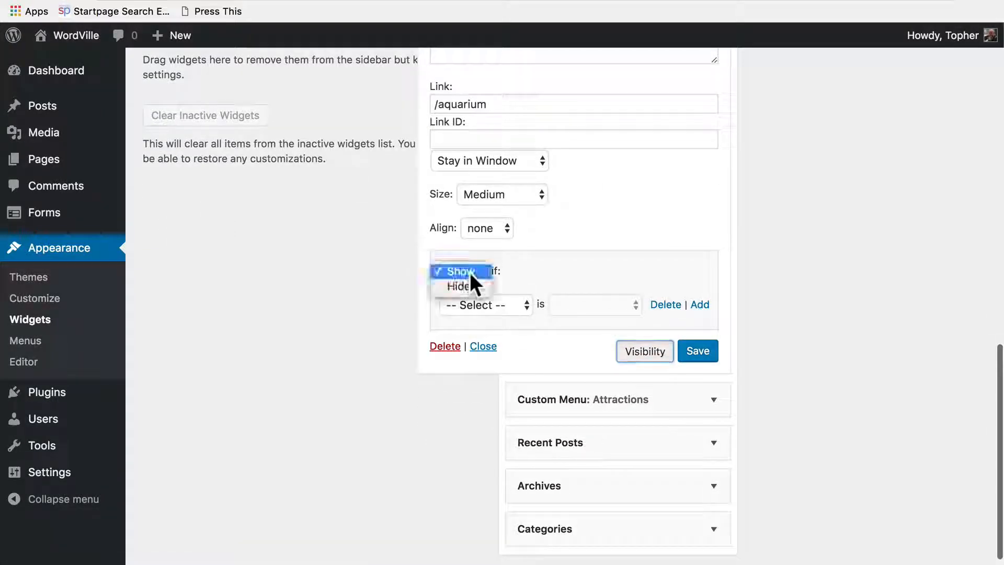
click(462, 288)
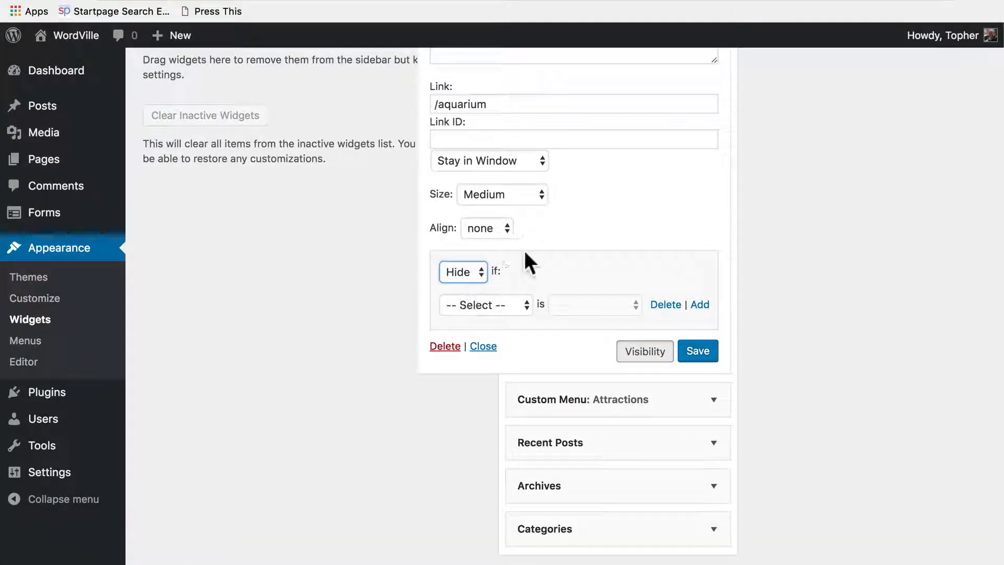
click(511, 304)
click(479, 405)
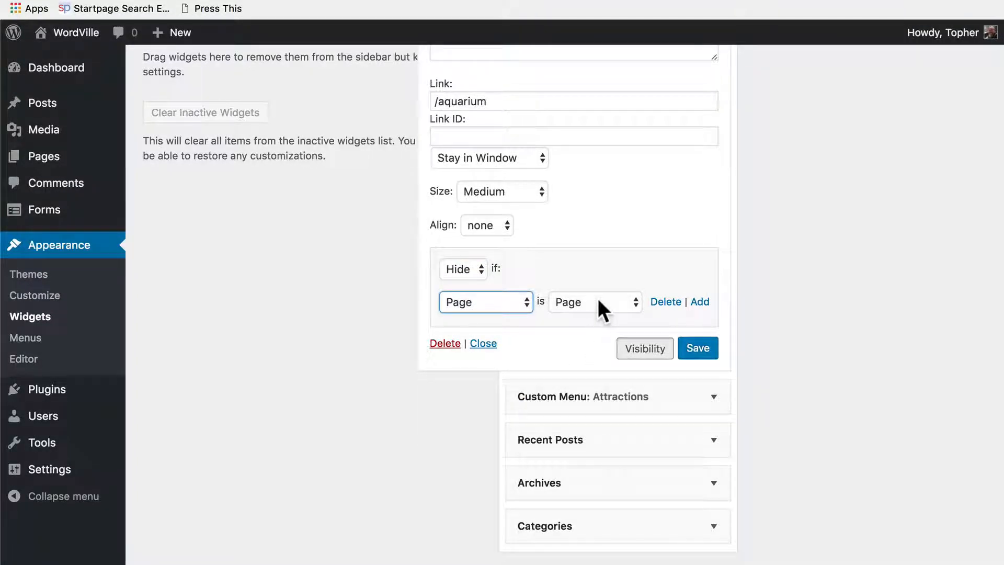
click(598, 302)
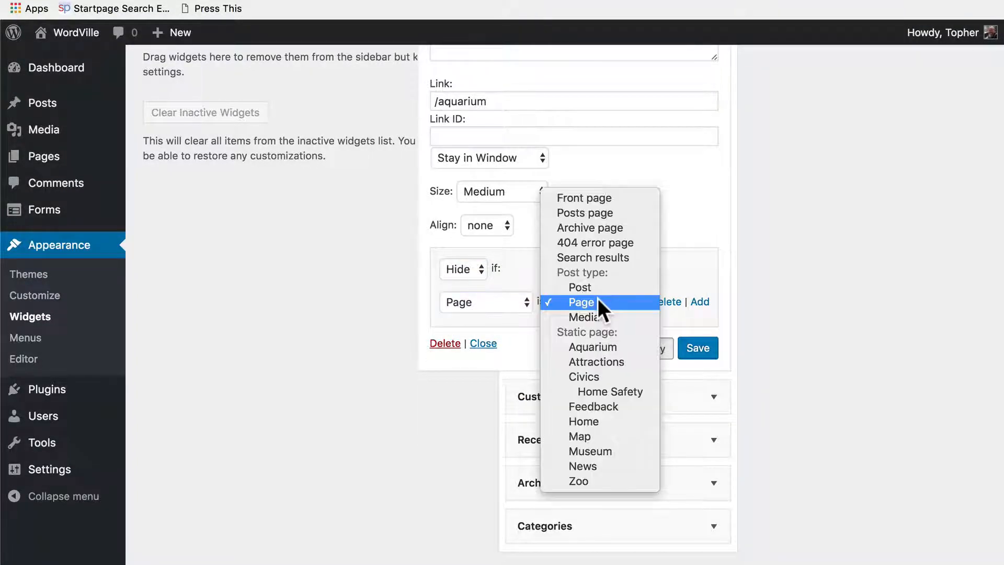
click(596, 346)
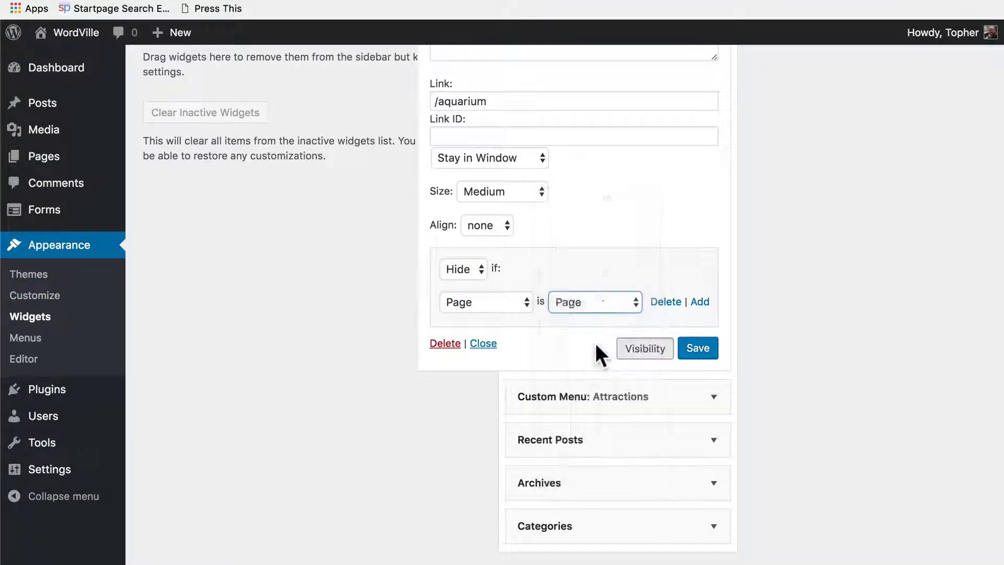
click(698, 349)
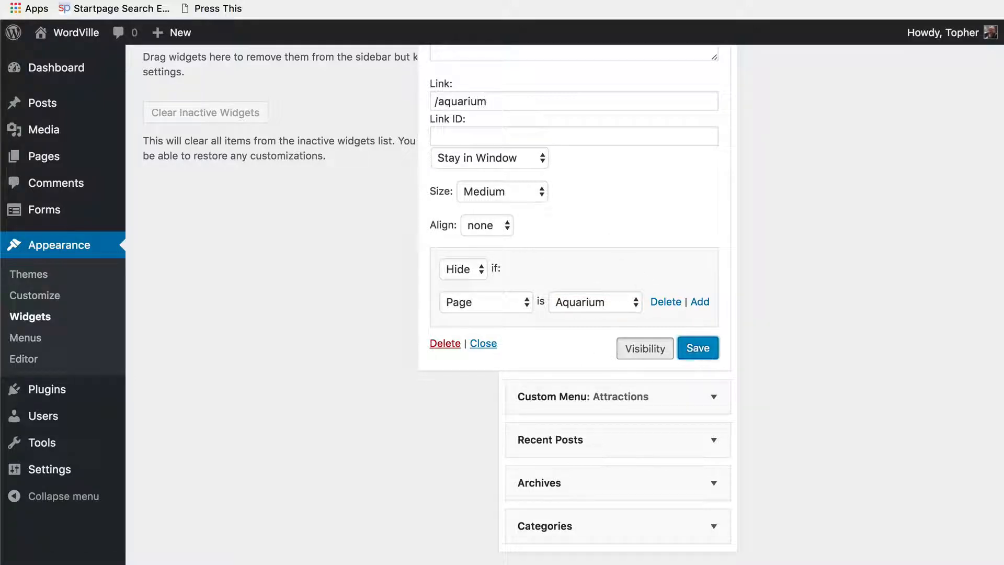
Step: Reload the WordVille front page and follow the Visit The Aquarium image to check the sidebar widgets on the Aquarium page
mouse_move(139, 1)
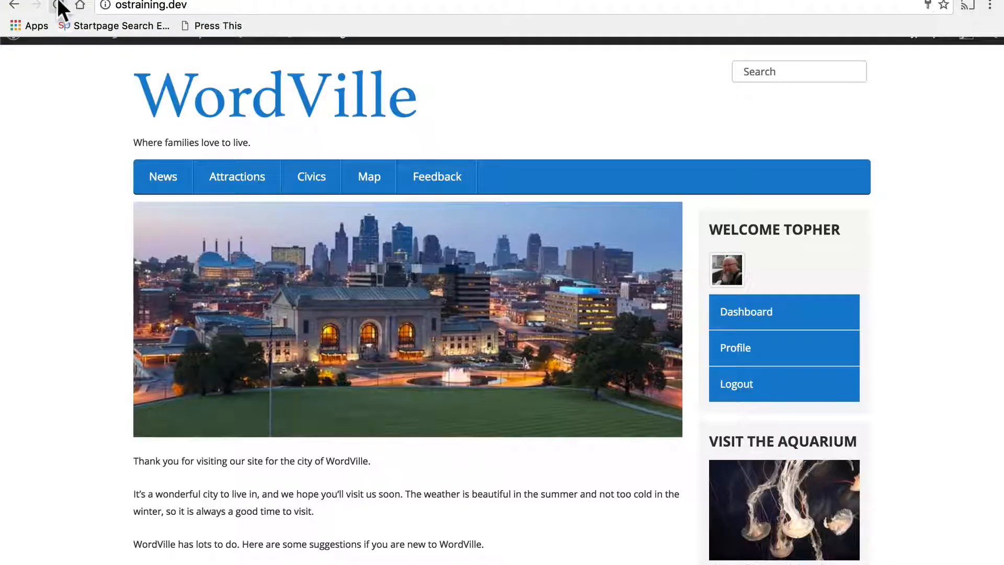
click(59, 2)
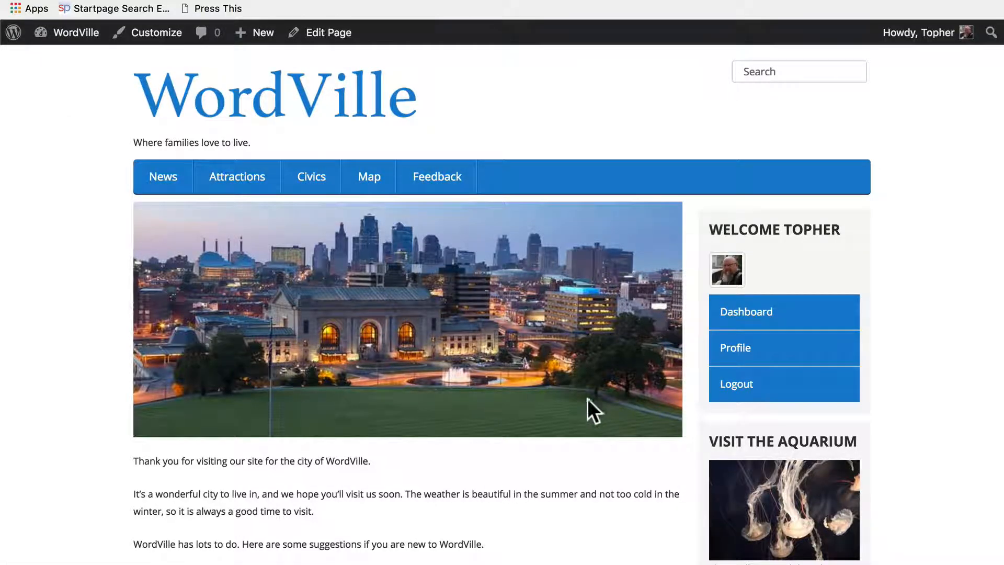
scroll(762, 497, down, 4)
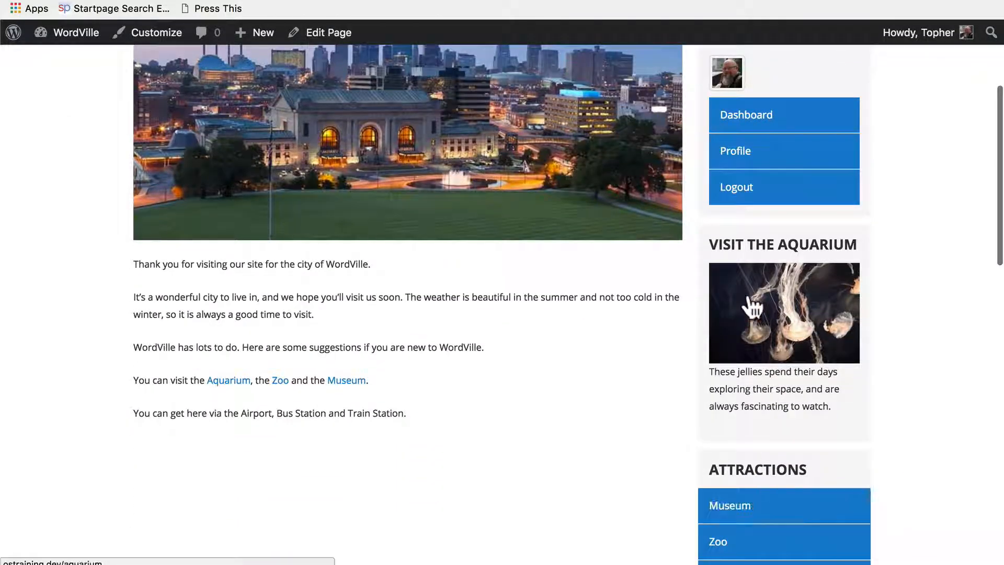
click(753, 308)
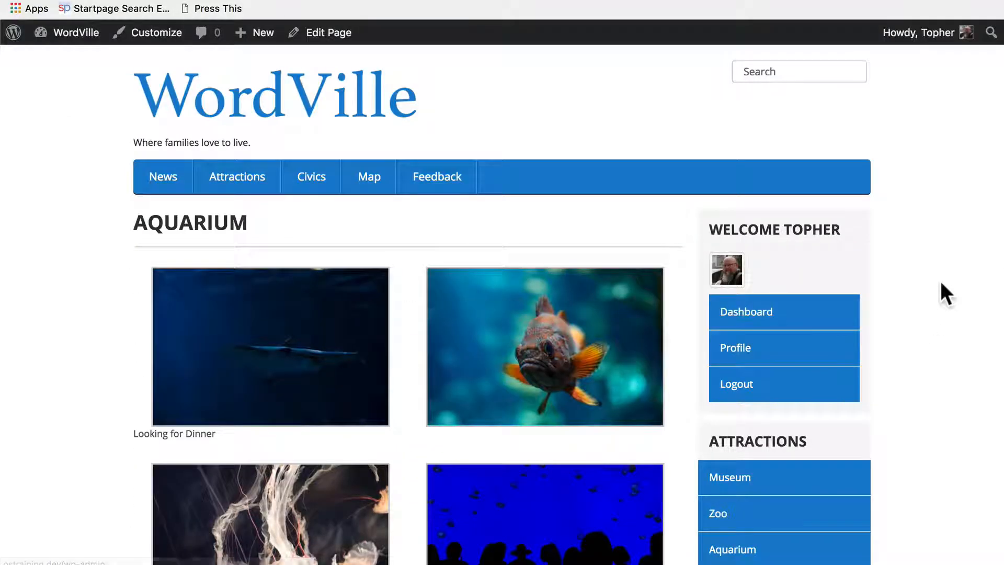
scroll(941, 282, down, 9)
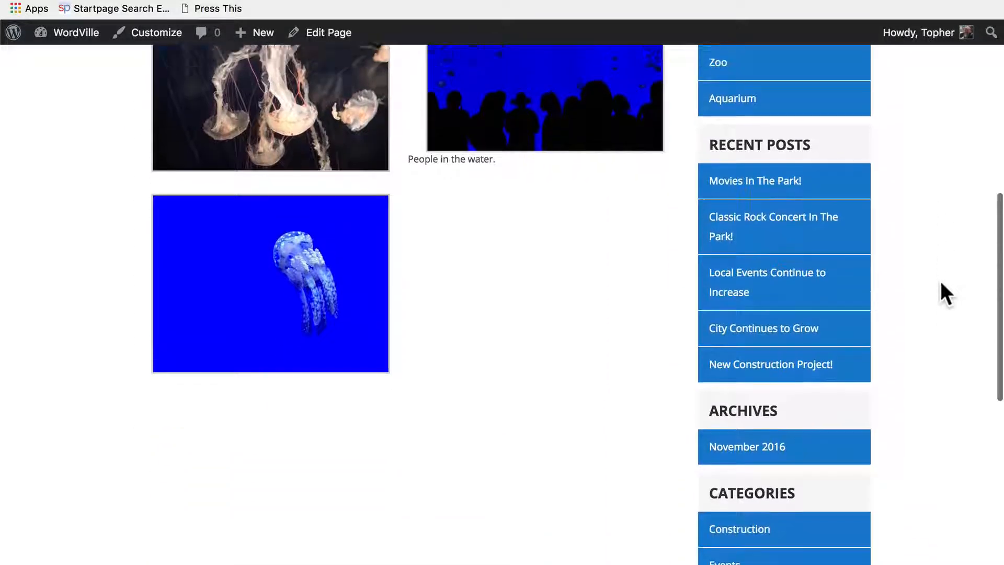
scroll(945, 293, up, 7)
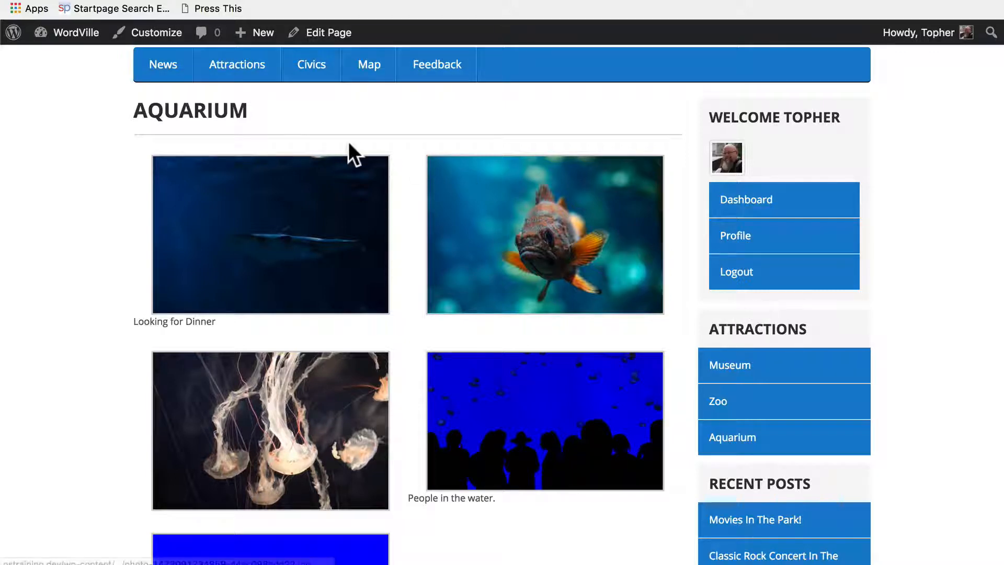
Step: Collapse the Visit The Aquarium widget in the Right widget area and open the visibility conditions of the Attractions custom menu widget
mouse_move(225, 79)
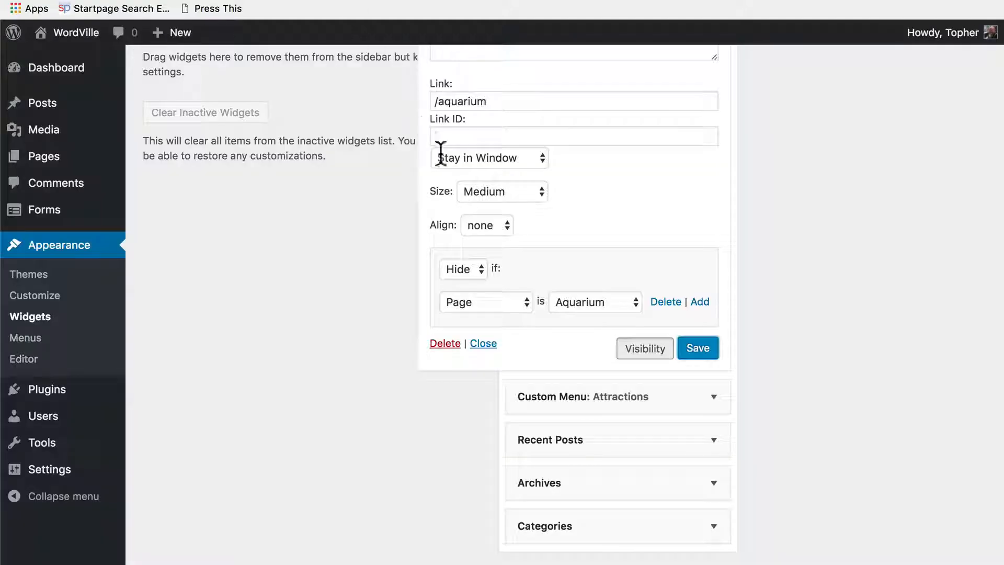
scroll(693, 141, up, 15)
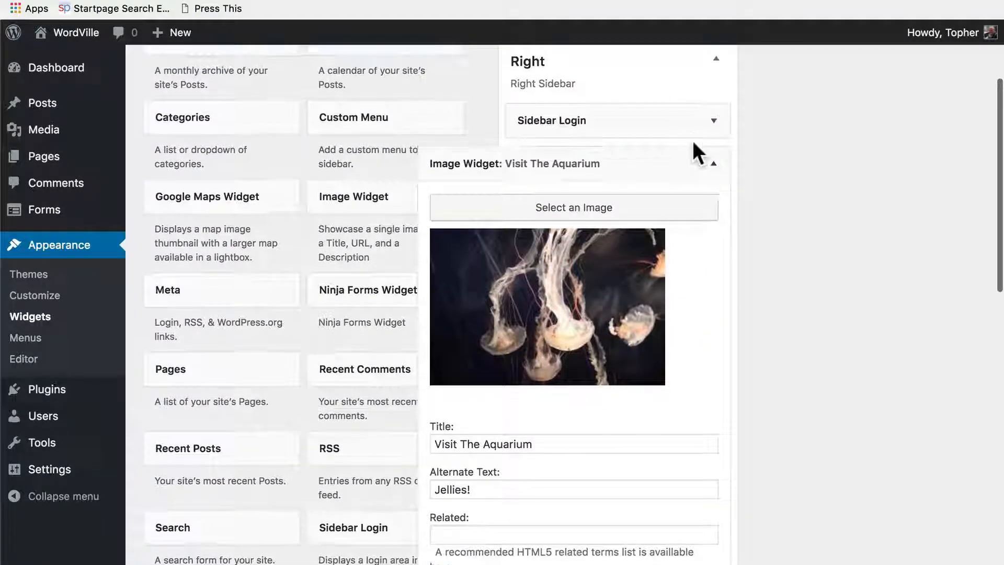
click(694, 162)
click(695, 212)
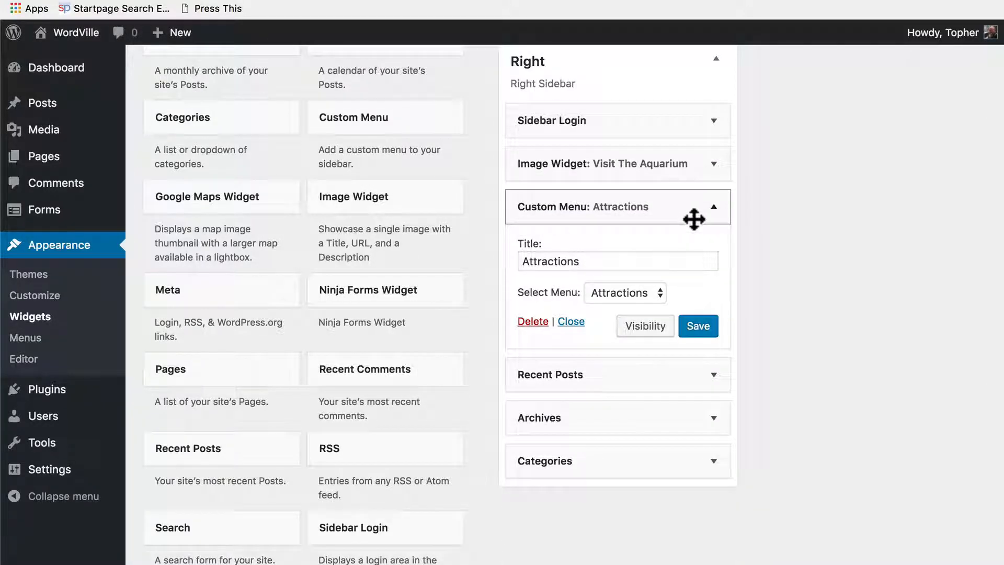
click(644, 326)
scroll(641, 322, down, 3)
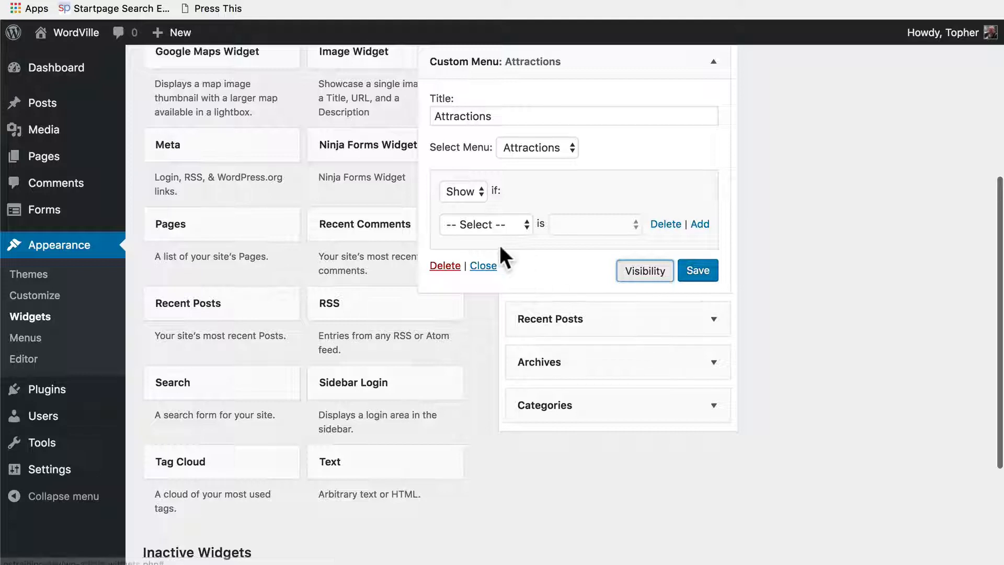
Step: Set the Attractions custom menu widget to Show if Page is Attractions
click(490, 224)
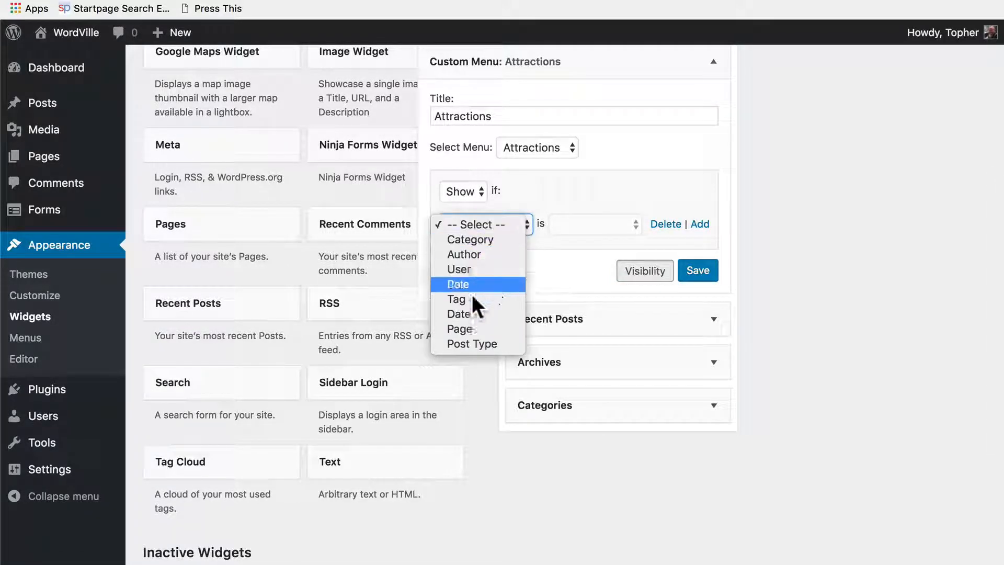
click(462, 328)
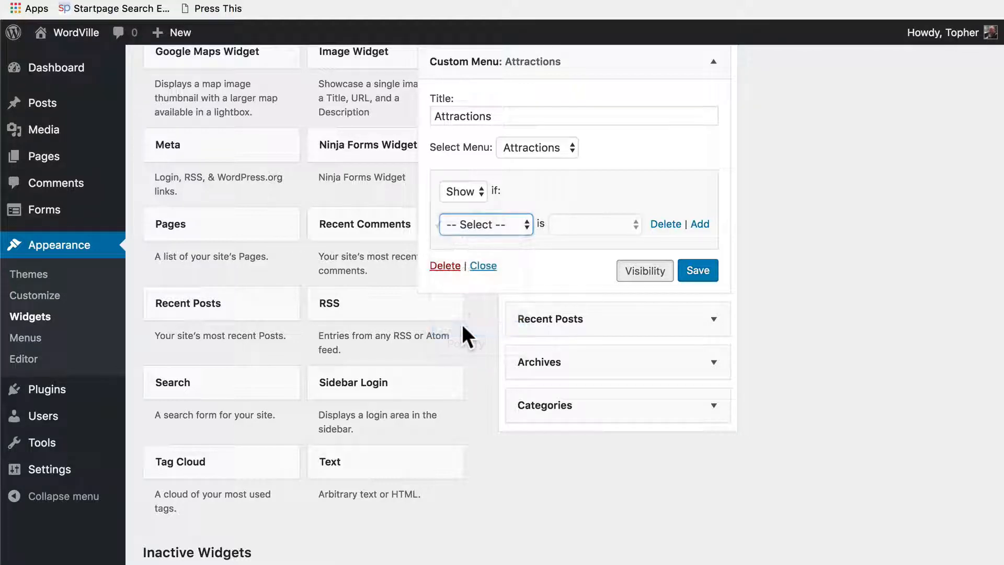
click(623, 228)
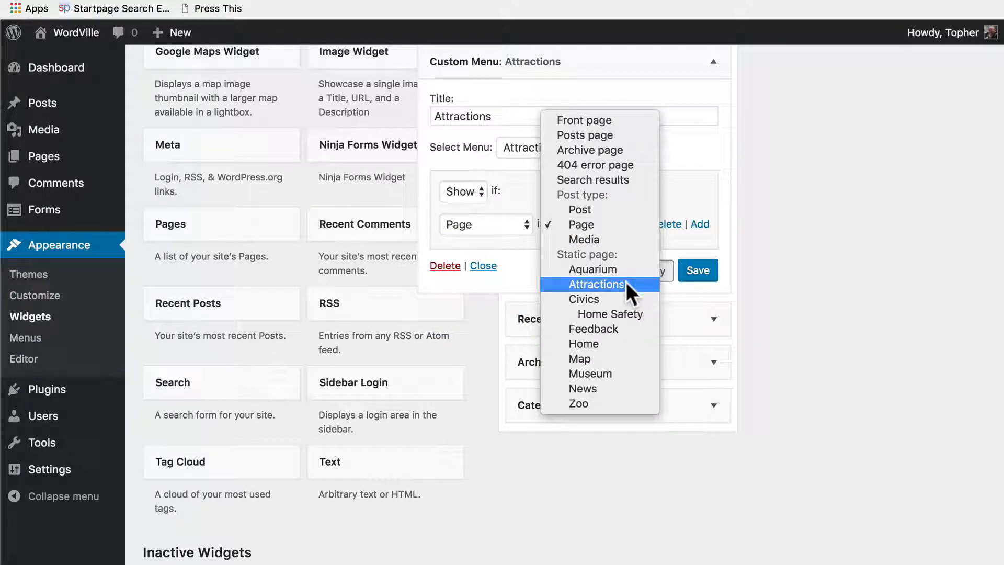
click(596, 284)
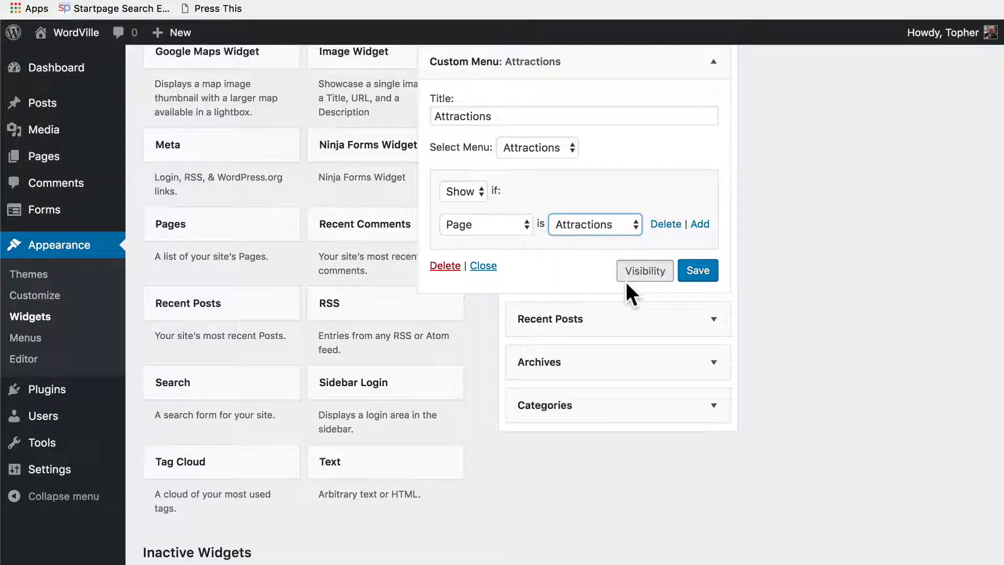
Step: Add a second visibility condition to the Attractions menu widget with Page is Museum
click(706, 226)
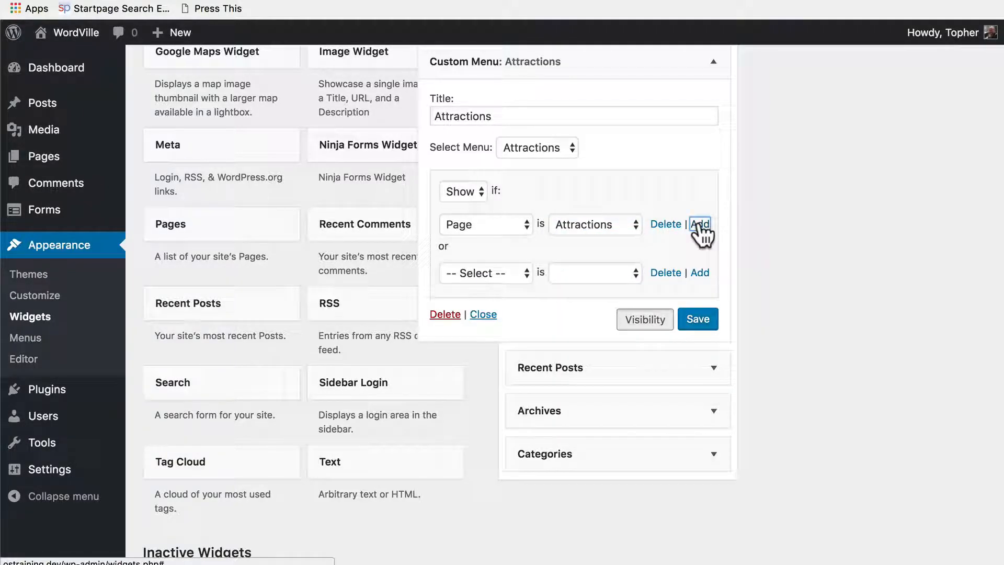
click(480, 273)
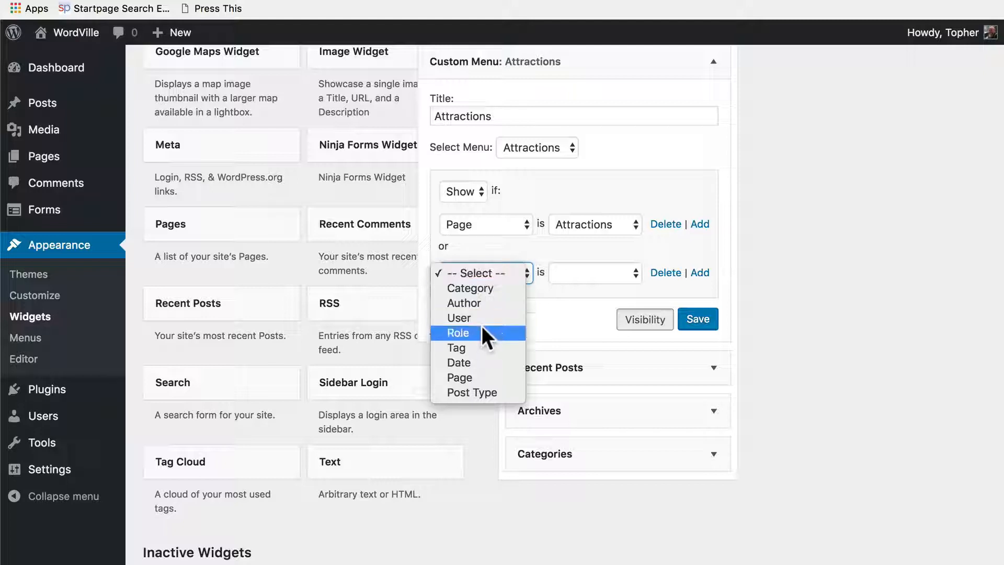
click(478, 376)
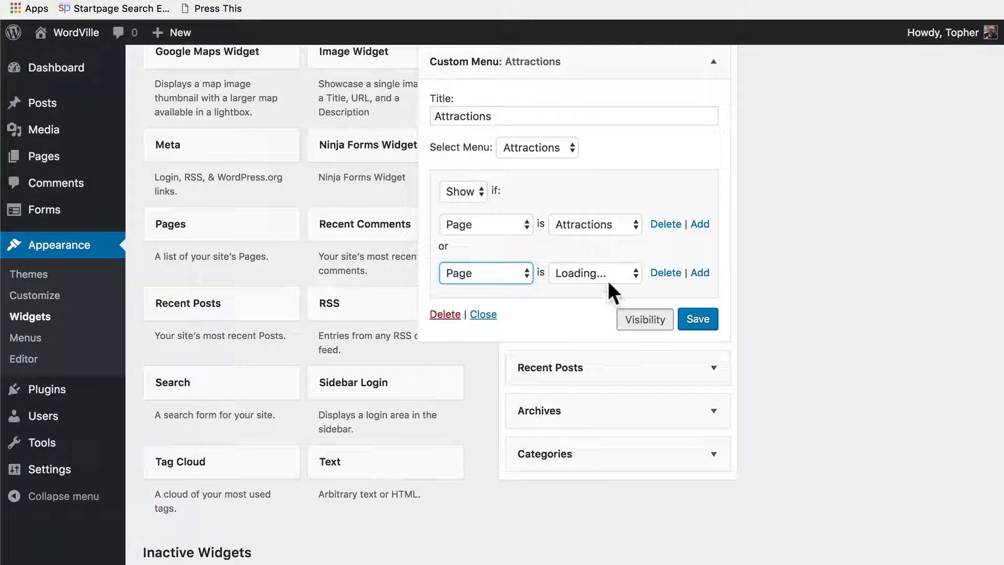
click(607, 279)
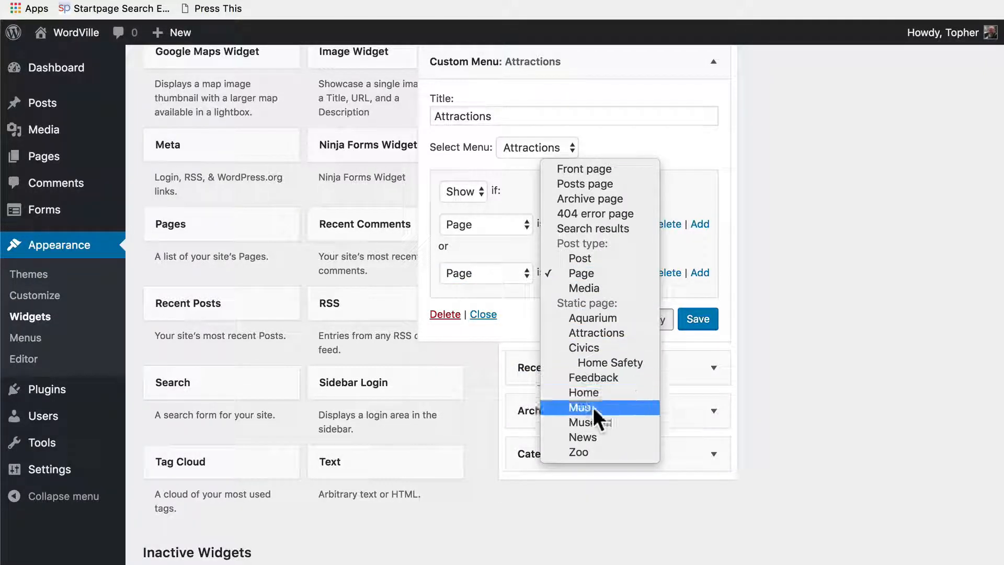
click(591, 421)
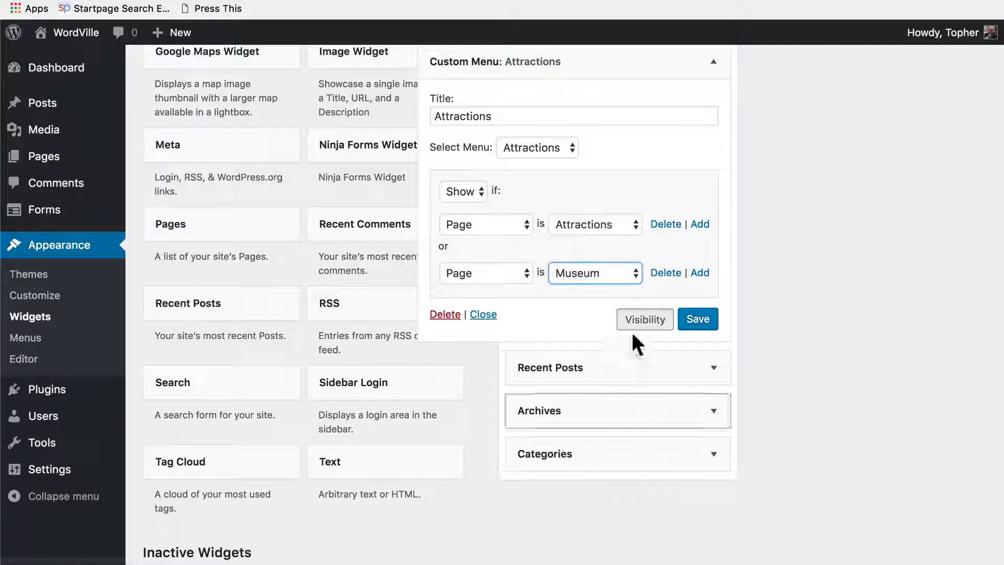
Step: Add a third visibility condition to the Attractions menu widget with Page is Zoo
click(699, 273)
click(455, 321)
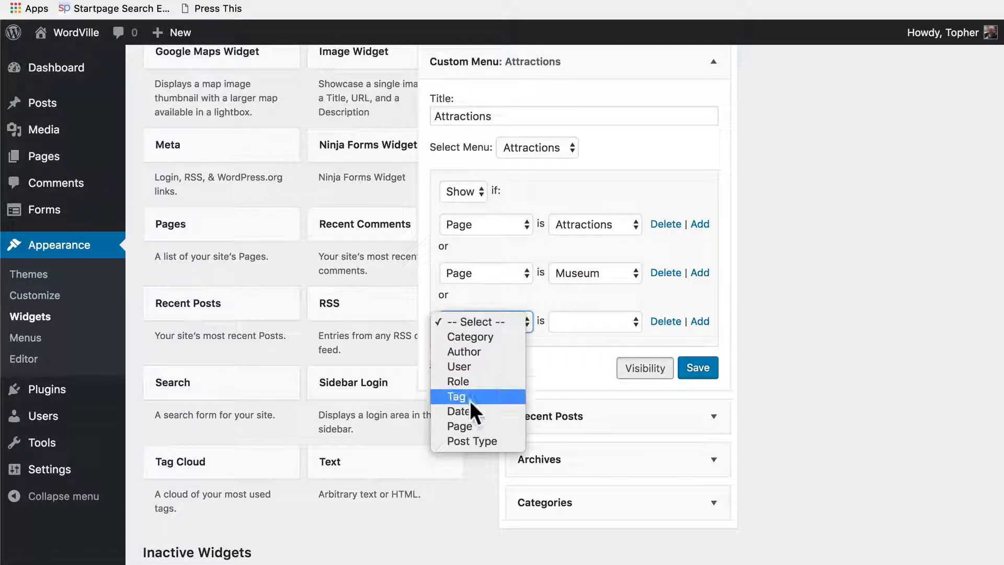
click(467, 429)
click(603, 321)
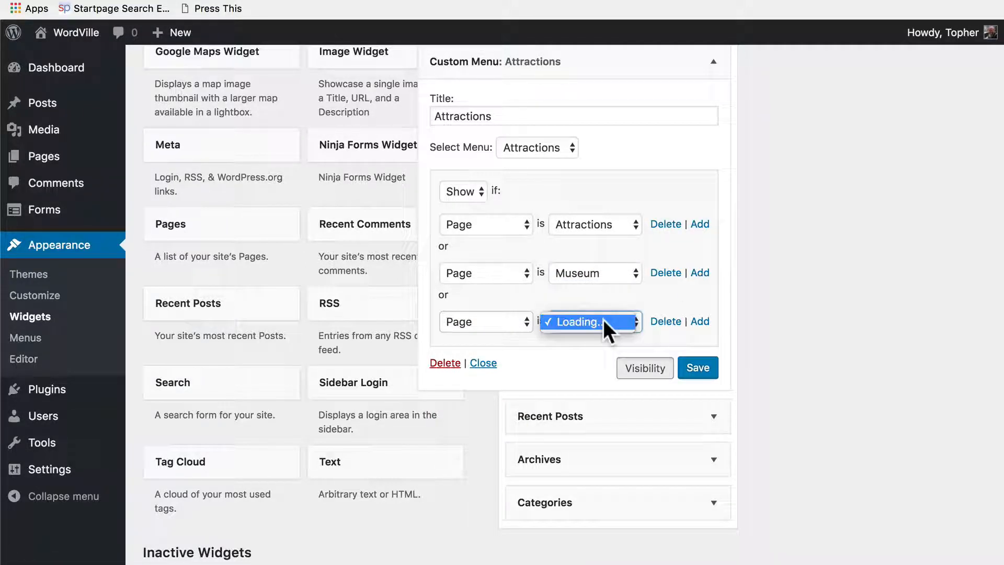
click(601, 500)
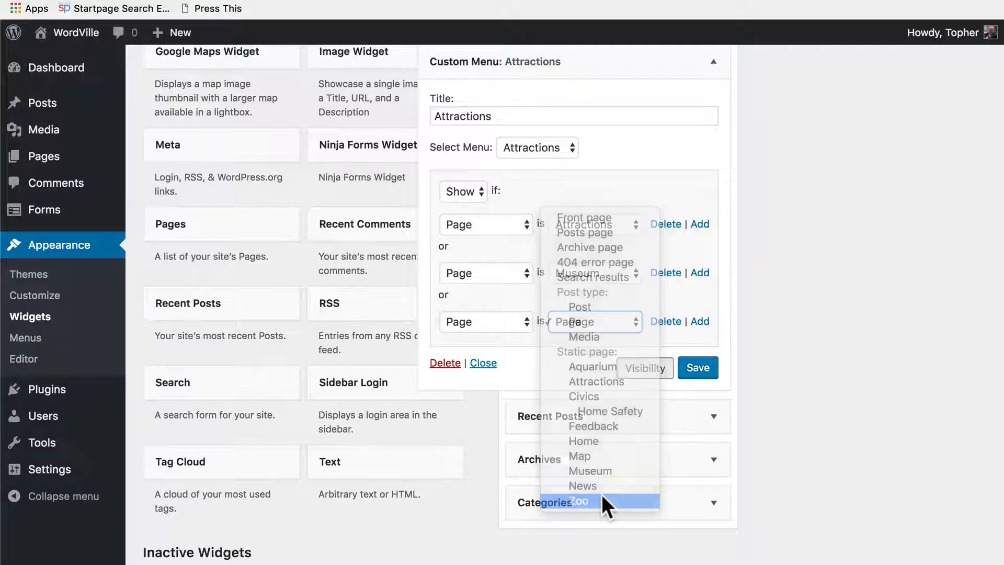
Step: Add a fourth visibility condition with Page is Aquarium to the Attractions menu widget, and save the widget
click(701, 323)
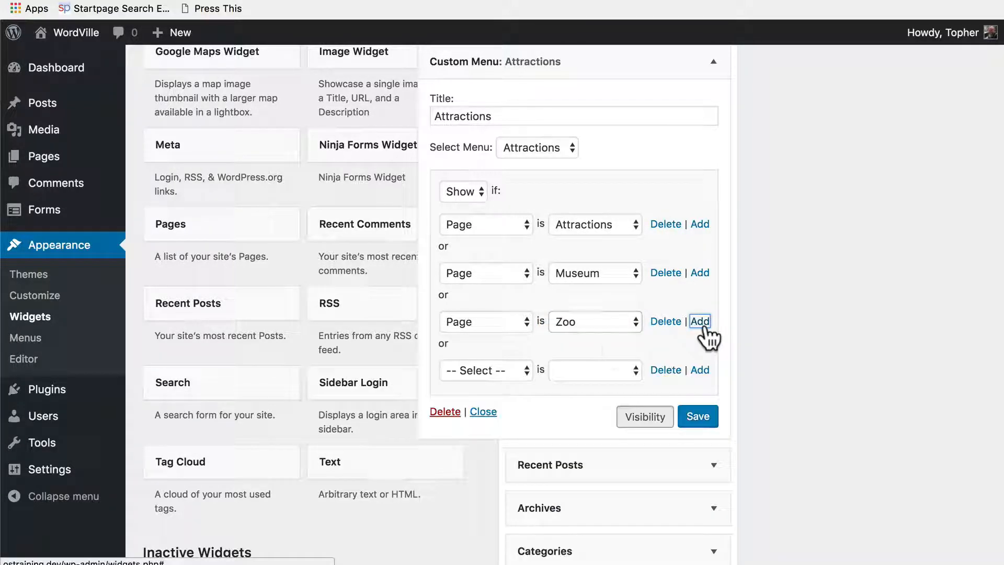
click(458, 366)
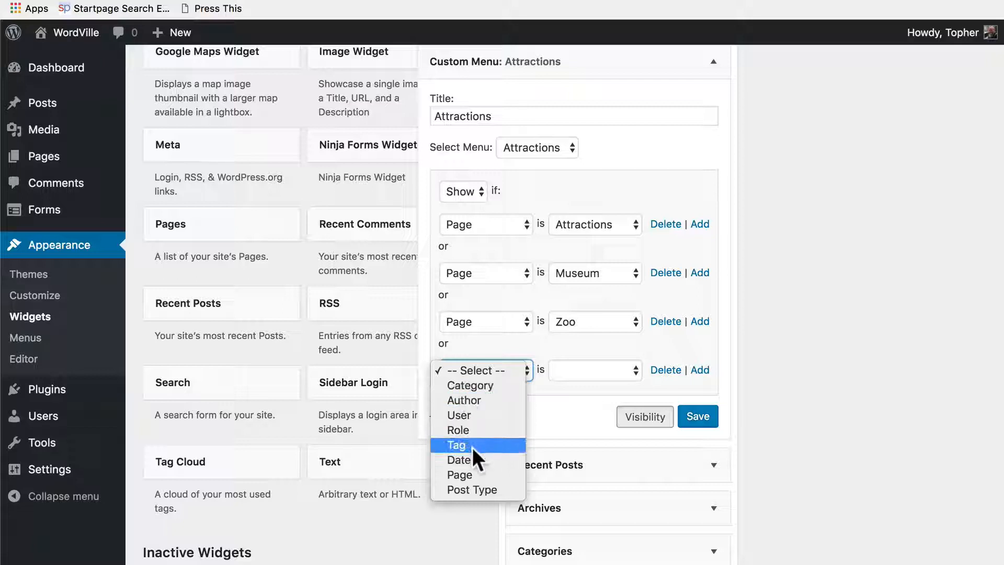
click(474, 477)
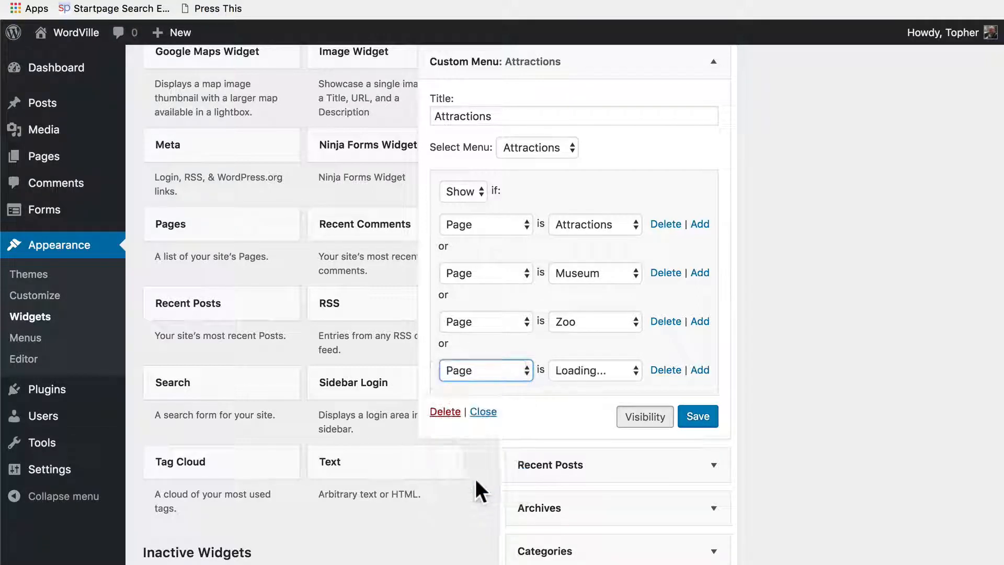
click(601, 370)
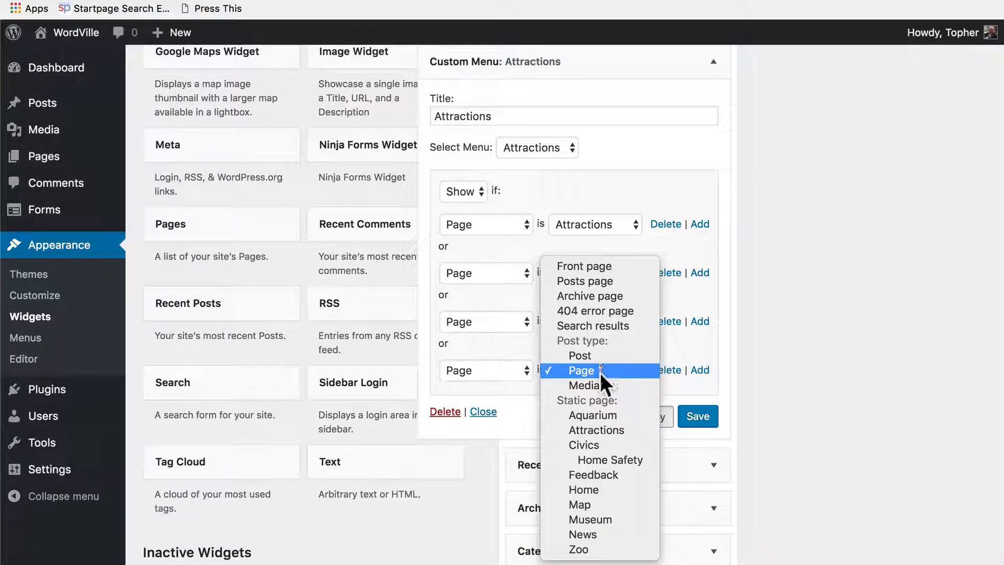
click(594, 413)
click(698, 417)
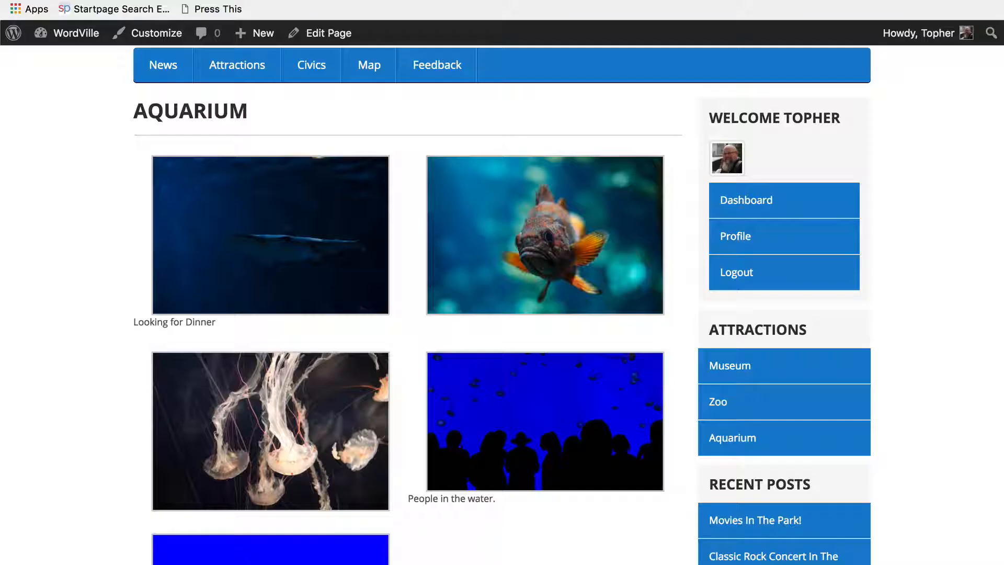
Step: Reload the Aquarium page on the WordVille site, and open the Civics page to check its sidebar for the Attractions menu
click(64, 2)
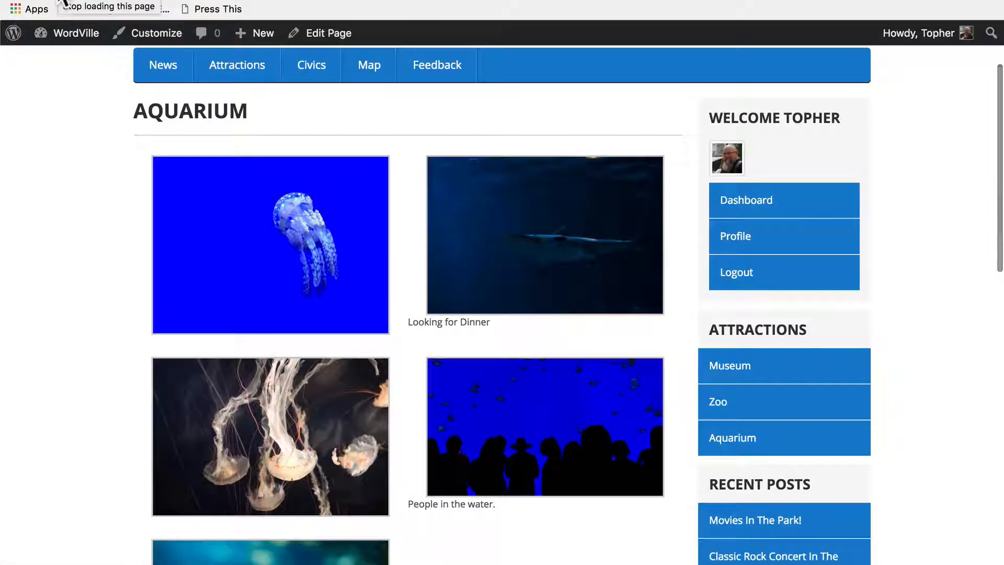
click(321, 73)
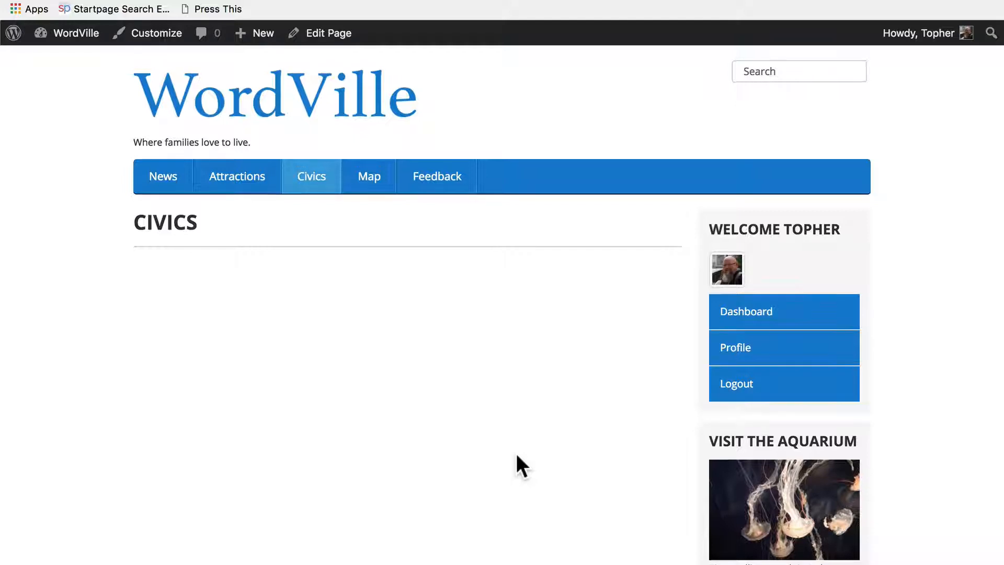
scroll(516, 455, down, 10)
scroll(517, 455, down, 5)
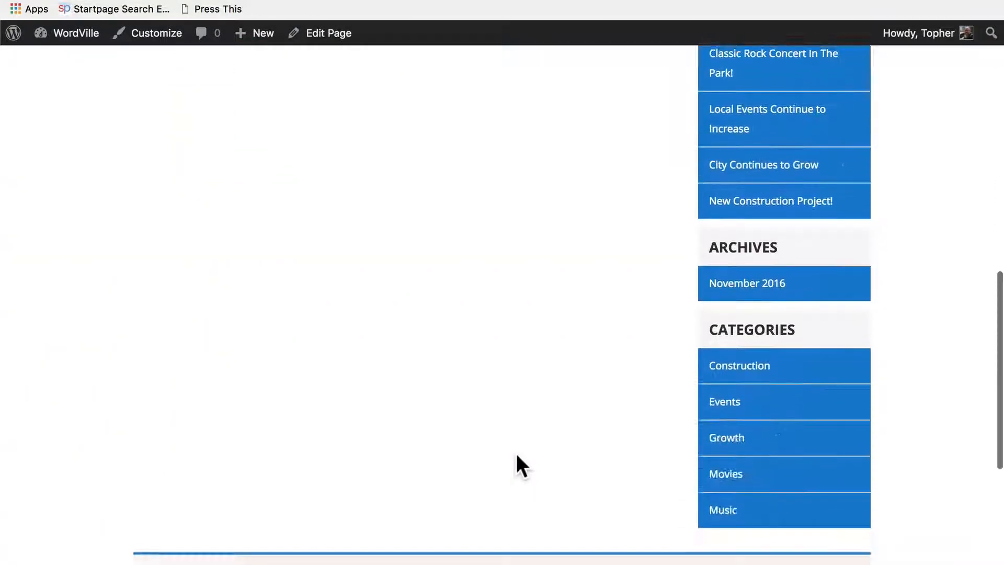
scroll(517, 455, up, 8)
scroll(517, 454, up, 5)
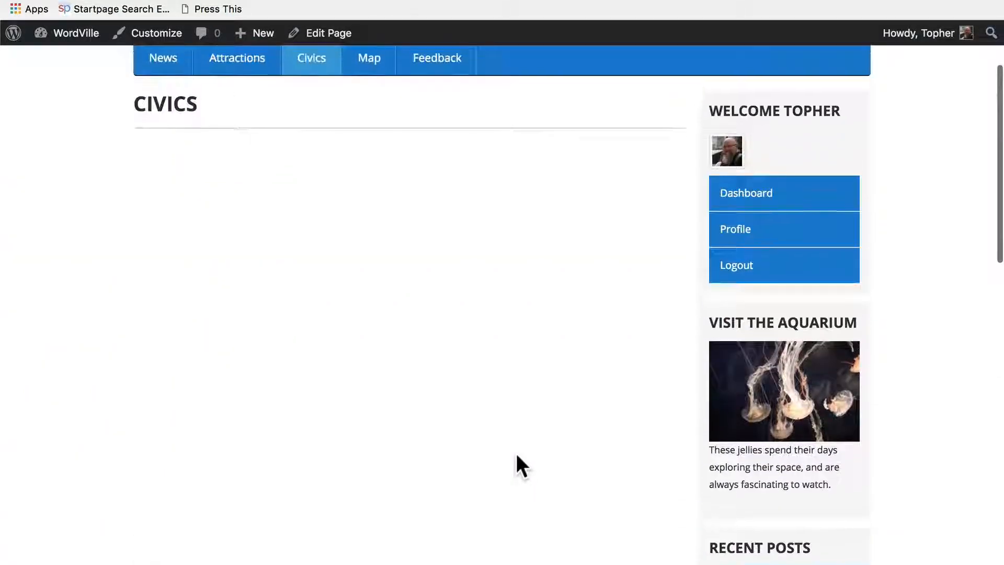
Step: Open the News page and examine its whole sidebar for the Attractions menu widget
click(163, 186)
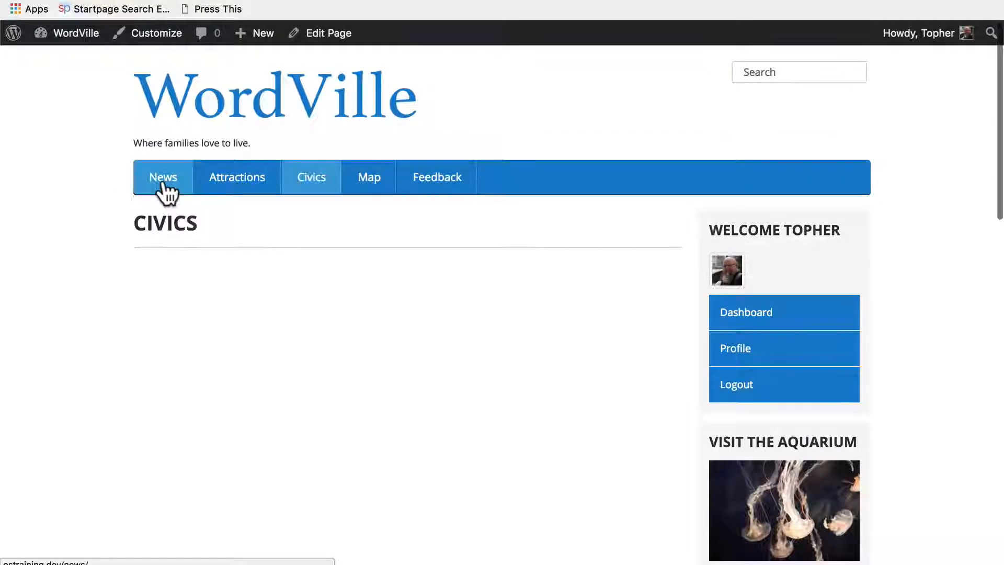
scroll(916, 371, down, 10)
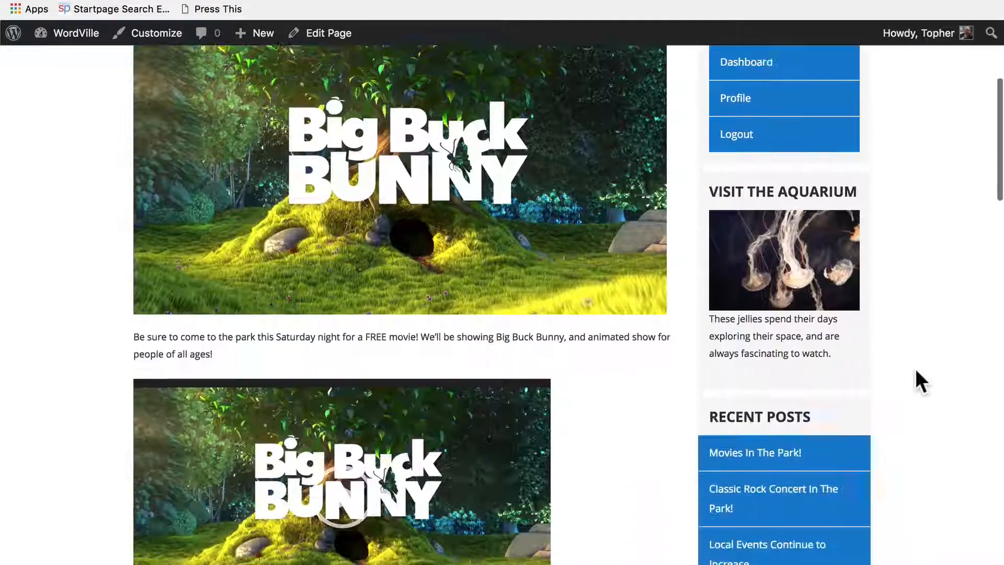
scroll(916, 371, down, 1)
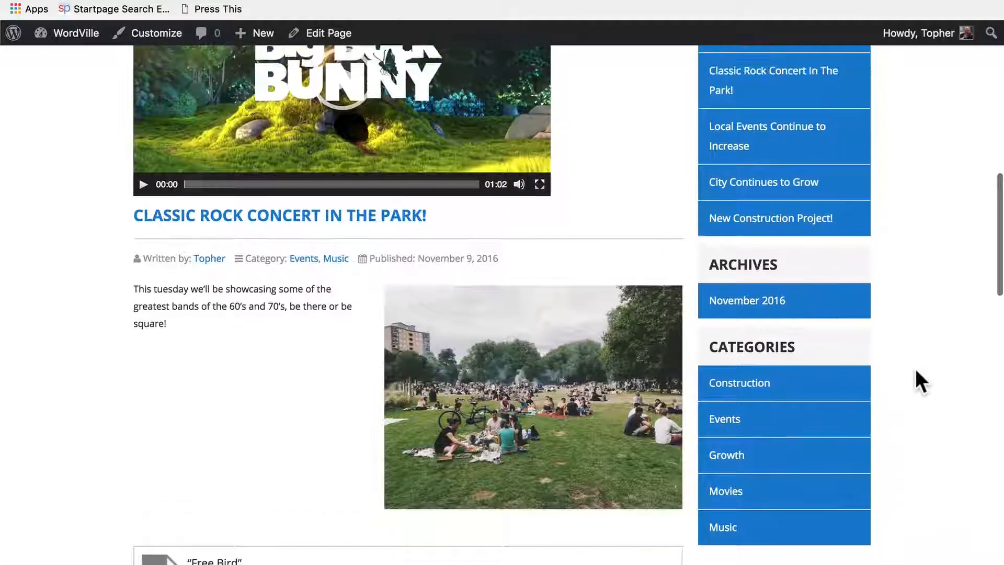
scroll(916, 372, up, 2)
scroll(916, 371, down, 3)
scroll(915, 368, up, 4)
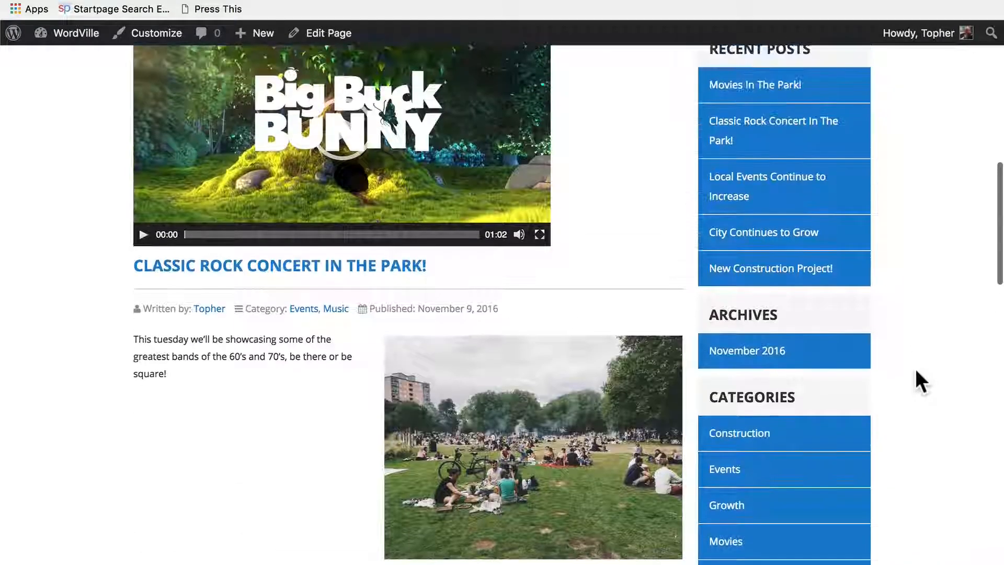
scroll(916, 368, down, 5)
scroll(915, 368, down, 2)
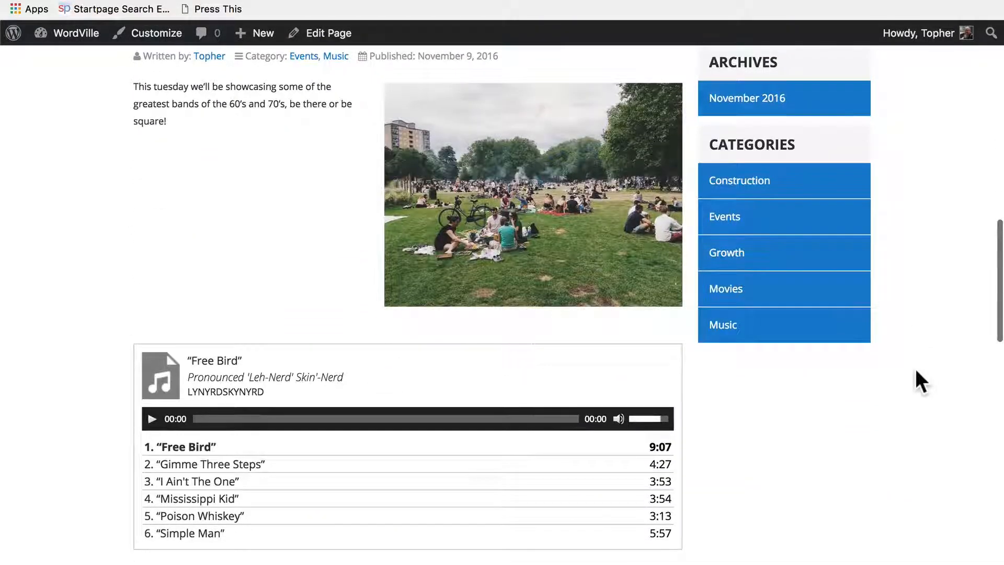
scroll(915, 368, up, 4)
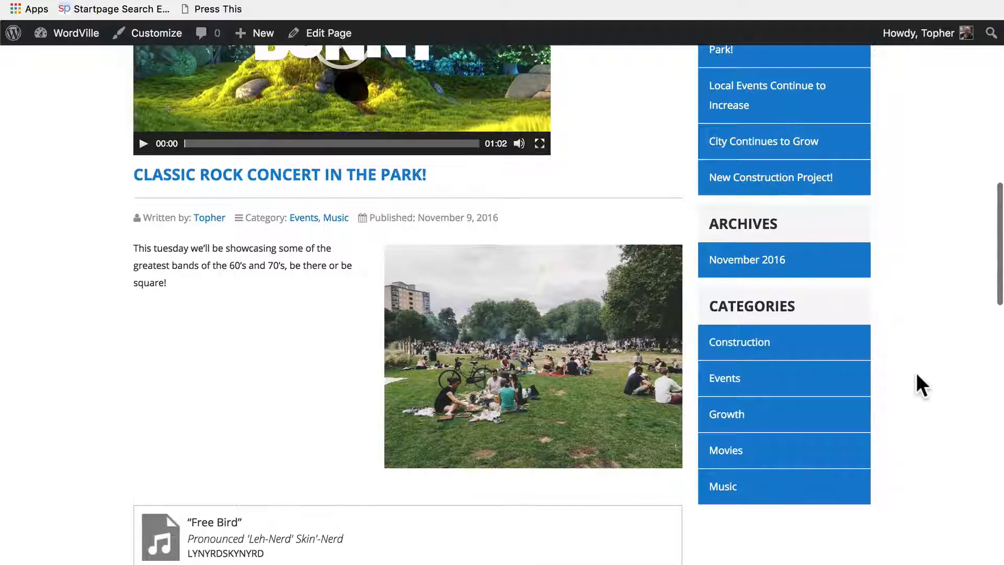
scroll(916, 374, up, 5)
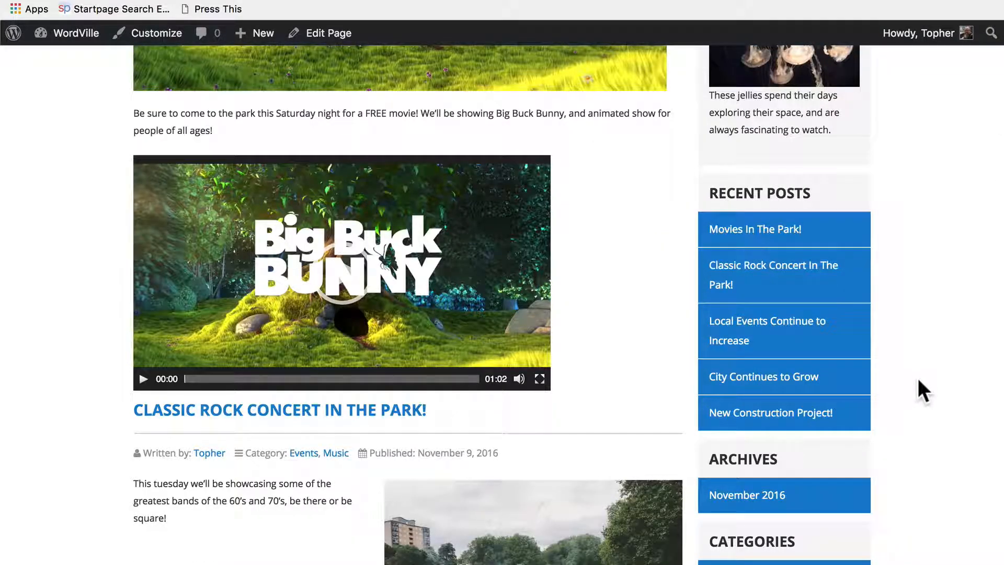
scroll(917, 375, up, 10)
scroll(277, 177, up, 1)
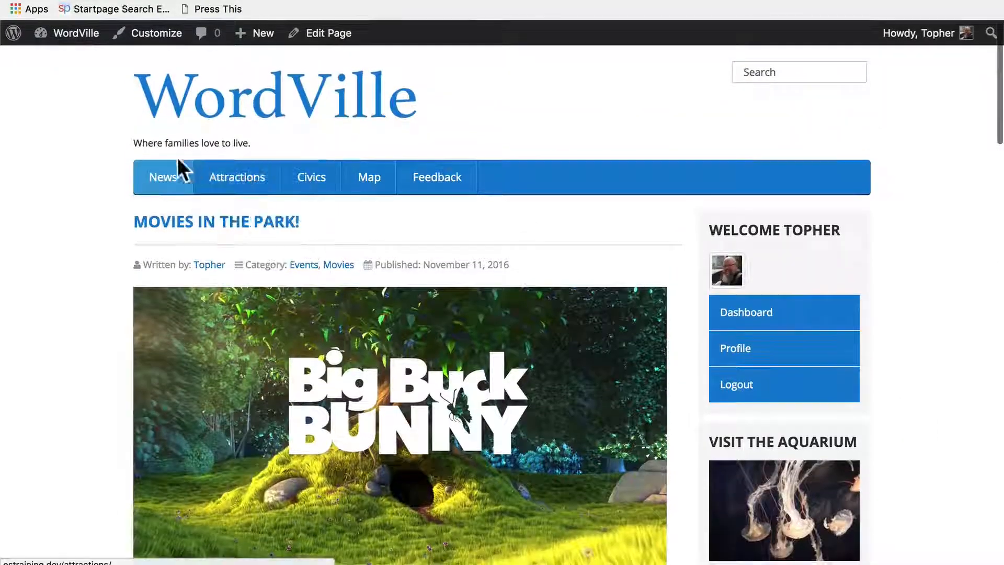
Step: Go to the WordVille front page and check its sidebar widgets for the Attractions menu
click(184, 111)
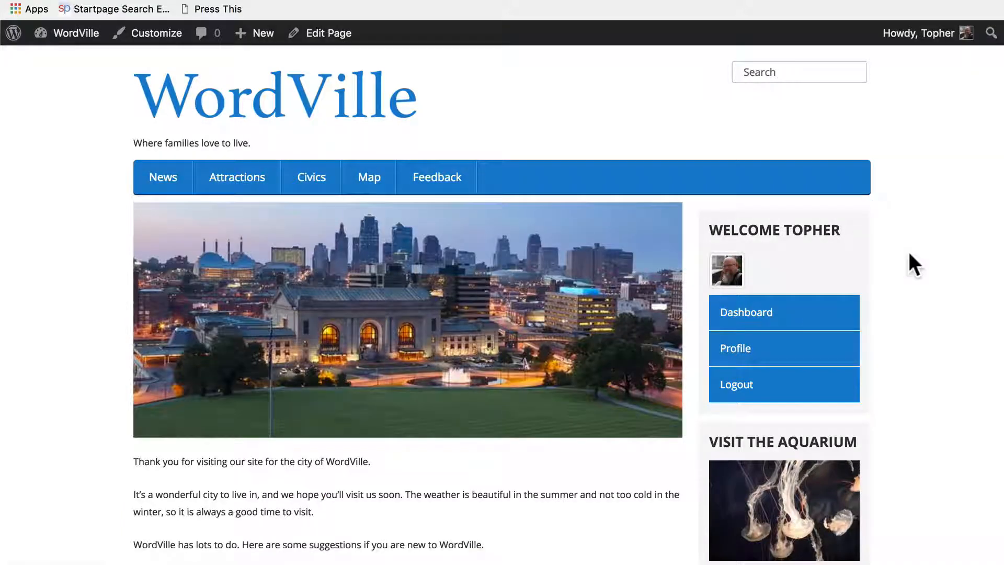
scroll(927, 342, down, 10)
scroll(926, 334, down, 5)
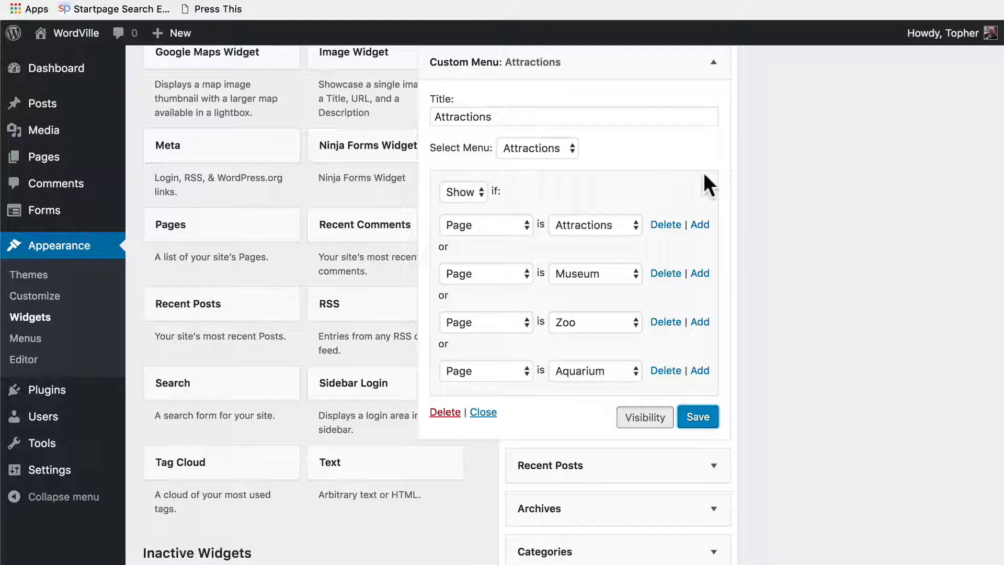
Step: Set the Archives widget in the Right sidebar to show if Page is Archive page, and save the widget
scroll(682, 171, up, 6)
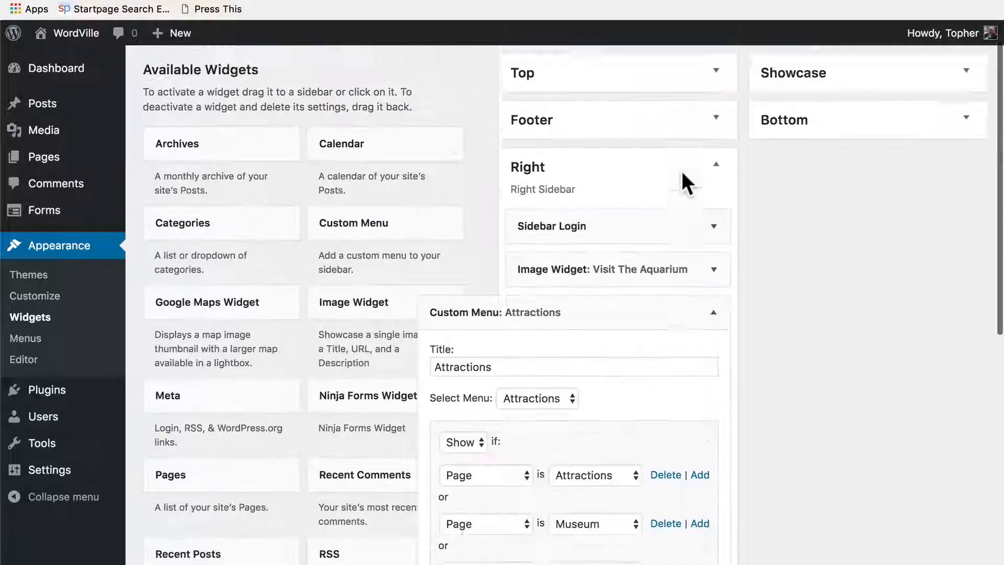
click(712, 347)
scroll(711, 347, down, 4)
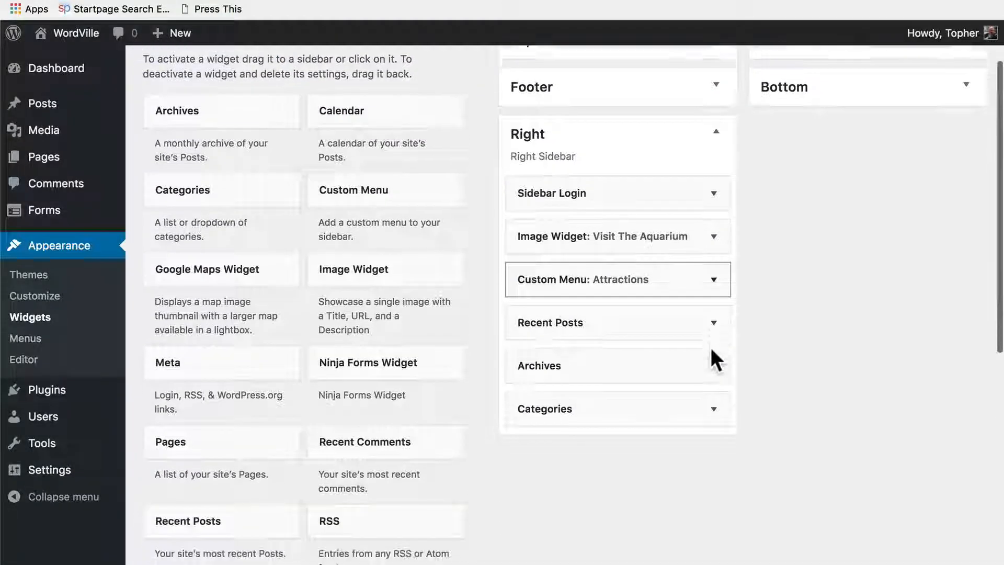
click(712, 248)
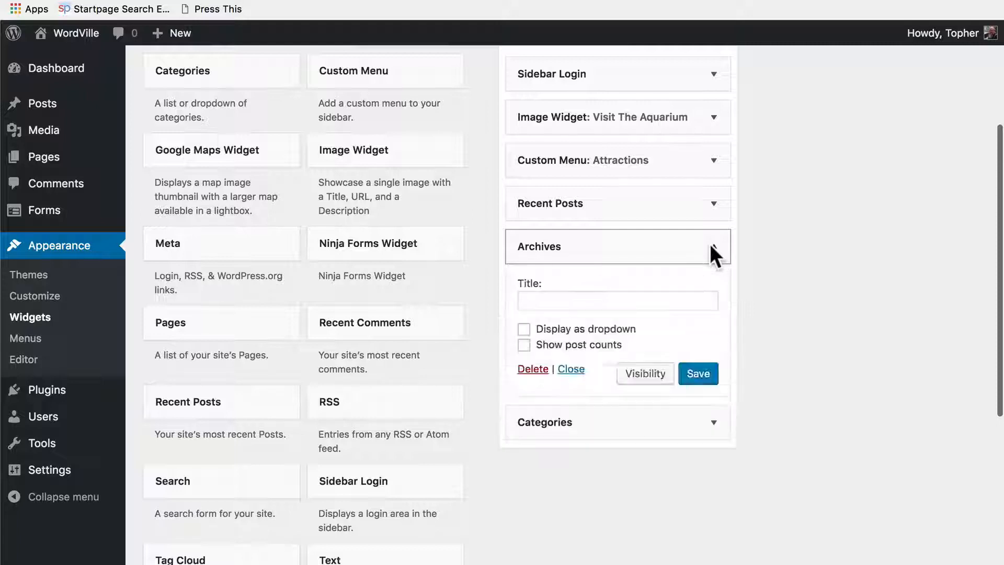
click(642, 377)
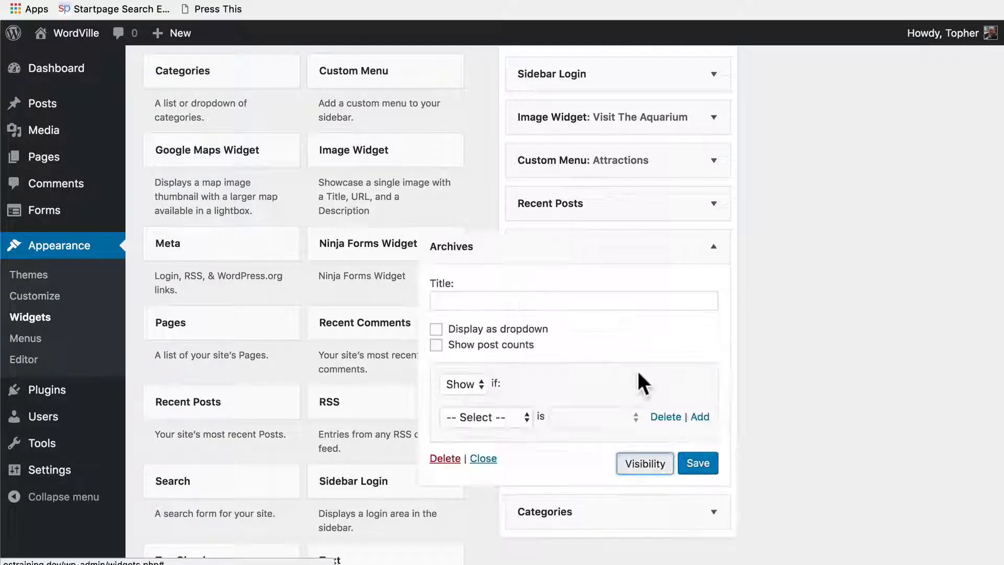
click(466, 416)
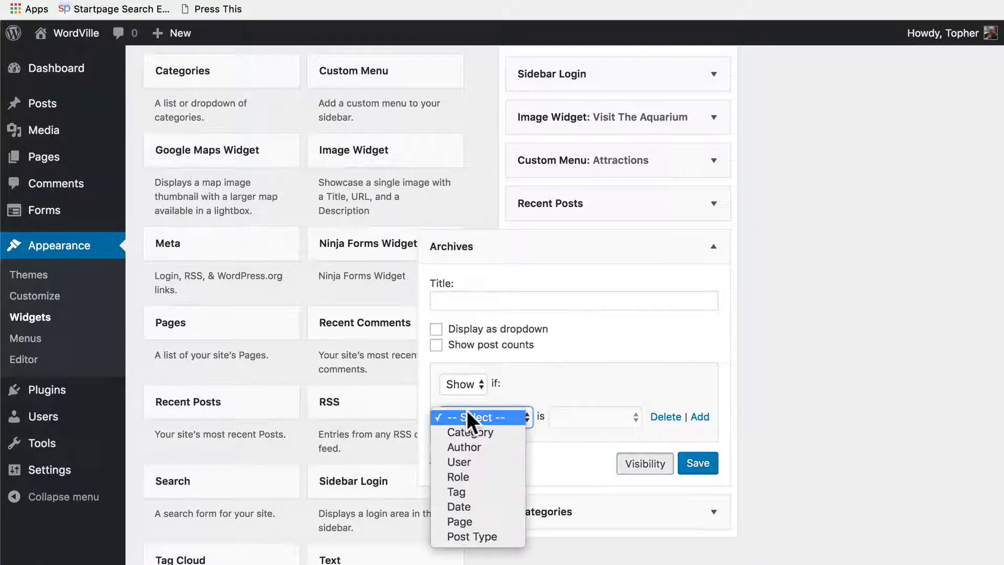
click(494, 517)
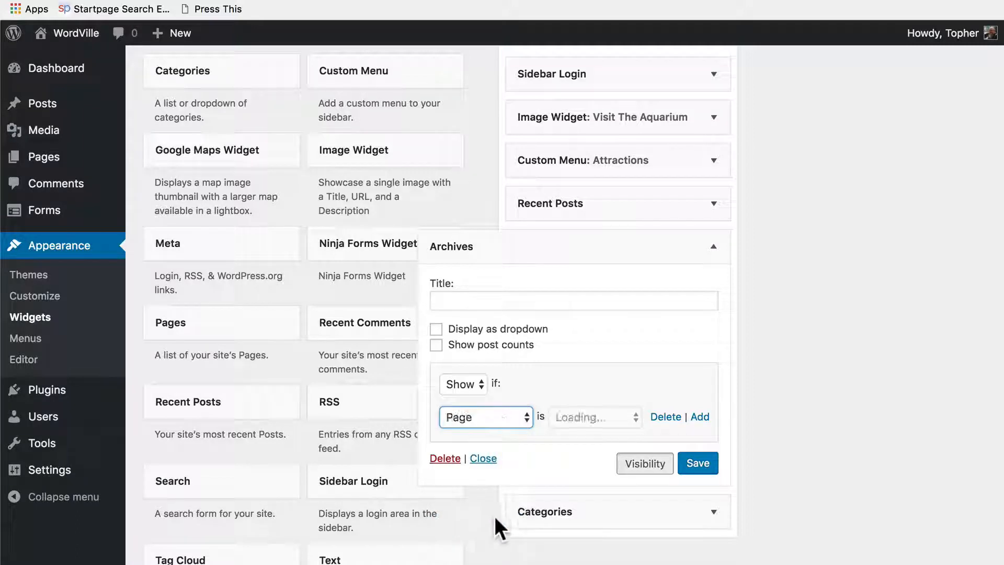
click(594, 416)
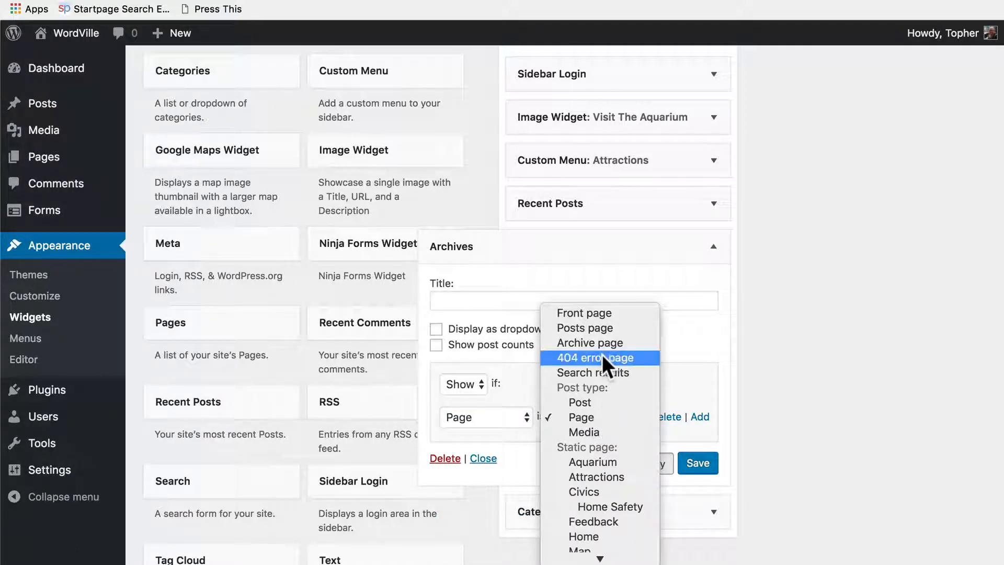
click(591, 343)
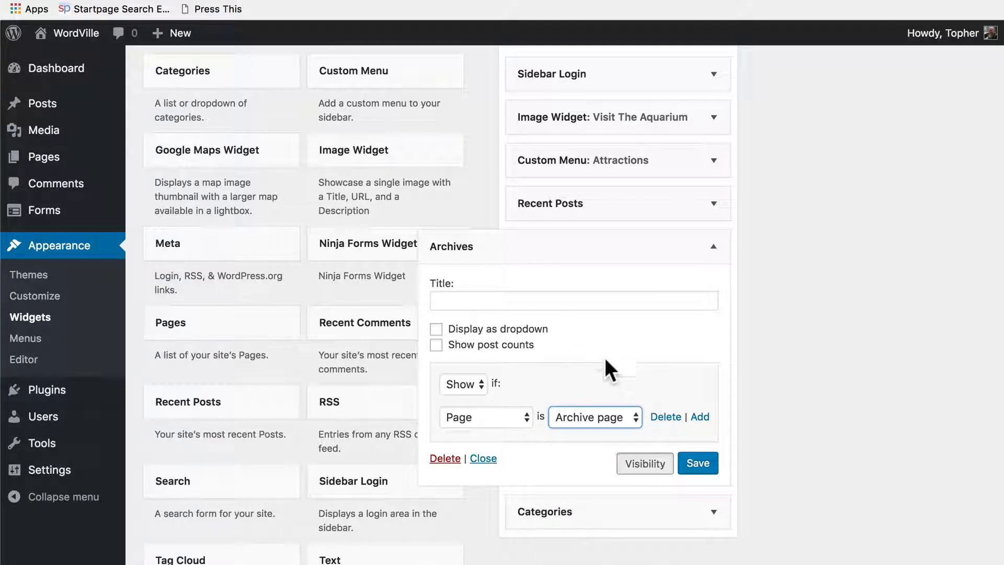
click(698, 464)
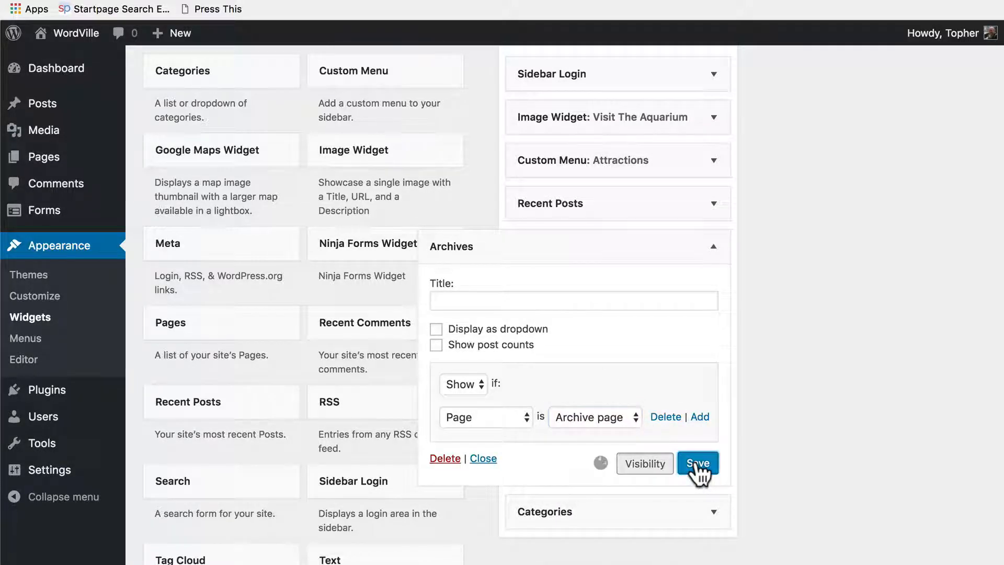
Step: Set the visibility of the Categories widget in the Right sidebar to show if Page is Archive page
click(699, 512)
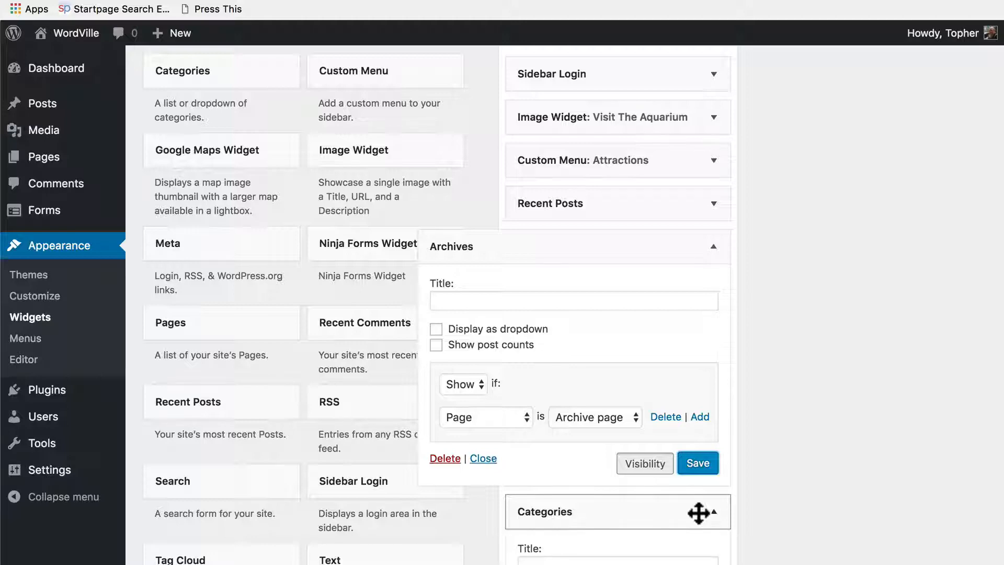
scroll(698, 513, down, 5)
click(647, 366)
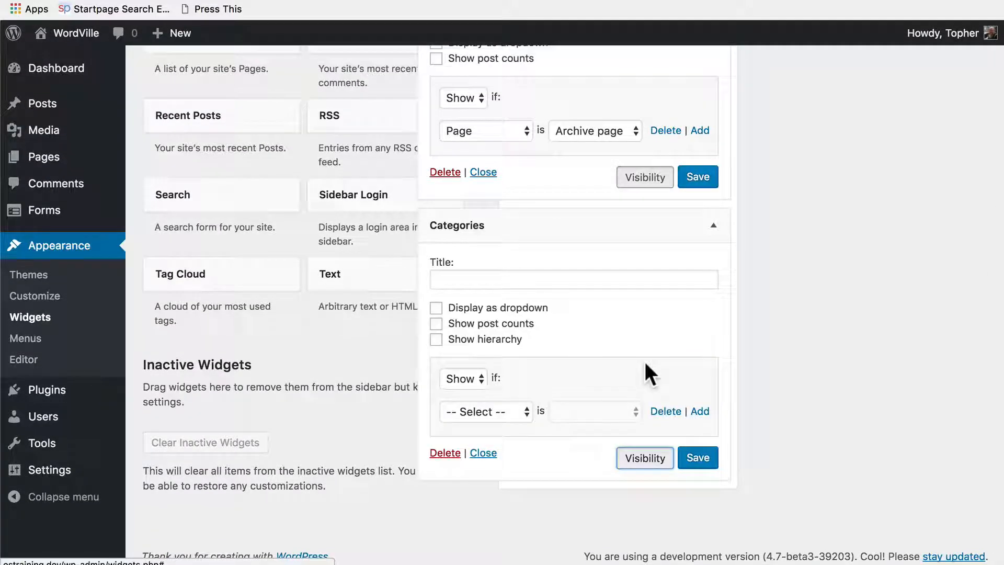
click(486, 410)
click(459, 516)
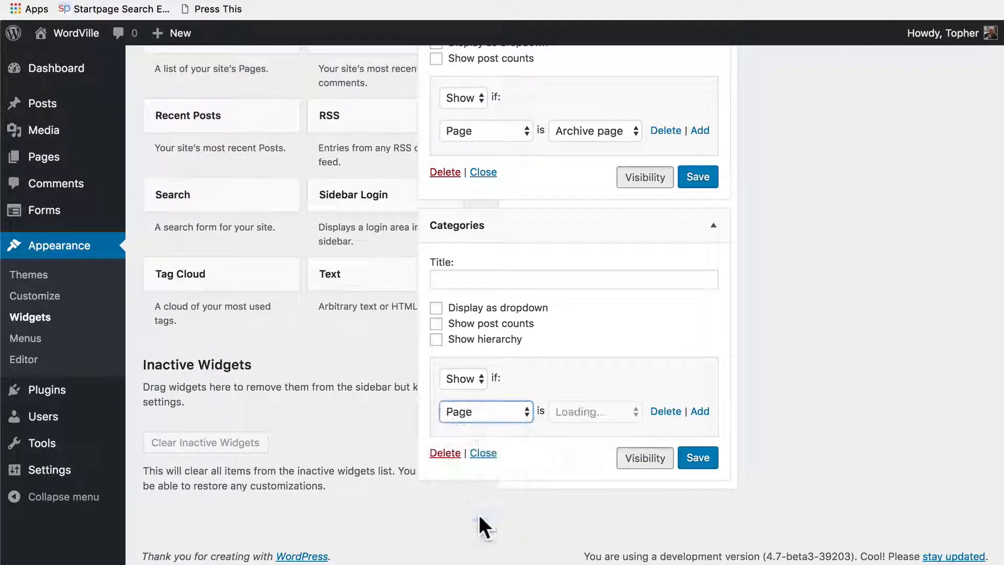
Step: Add a second visibility condition with Page is Post to the Archives widget
click(700, 131)
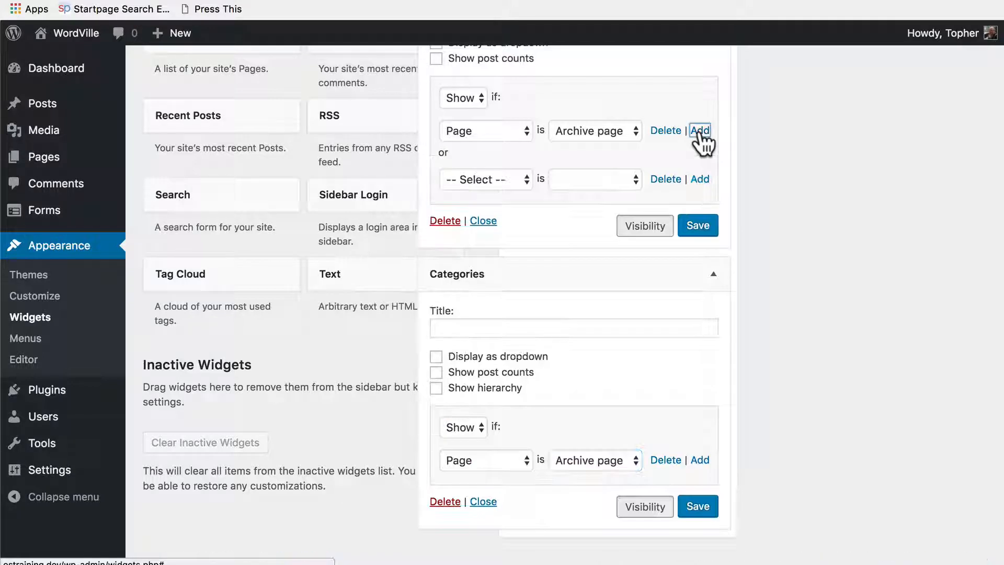
click(520, 180)
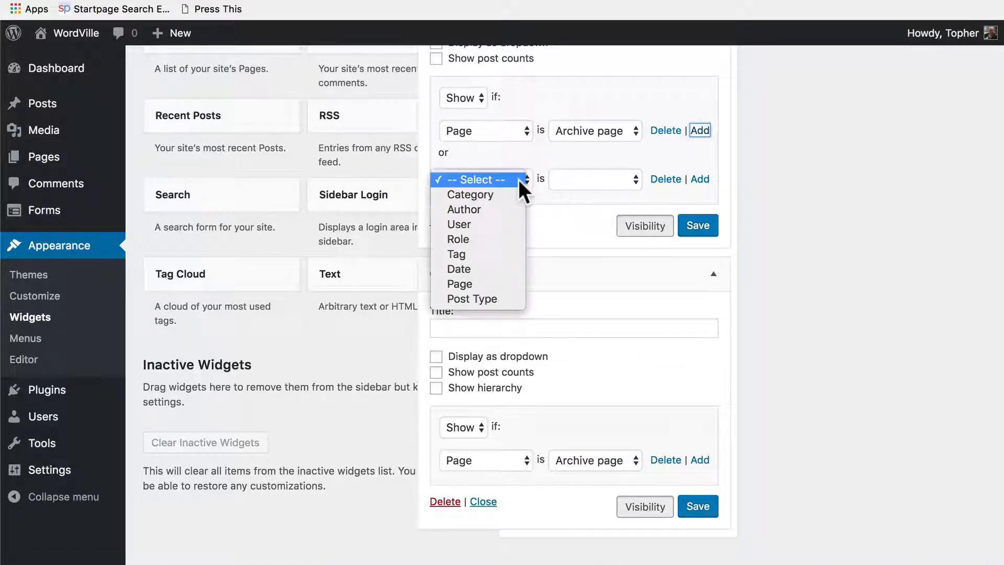
click(497, 285)
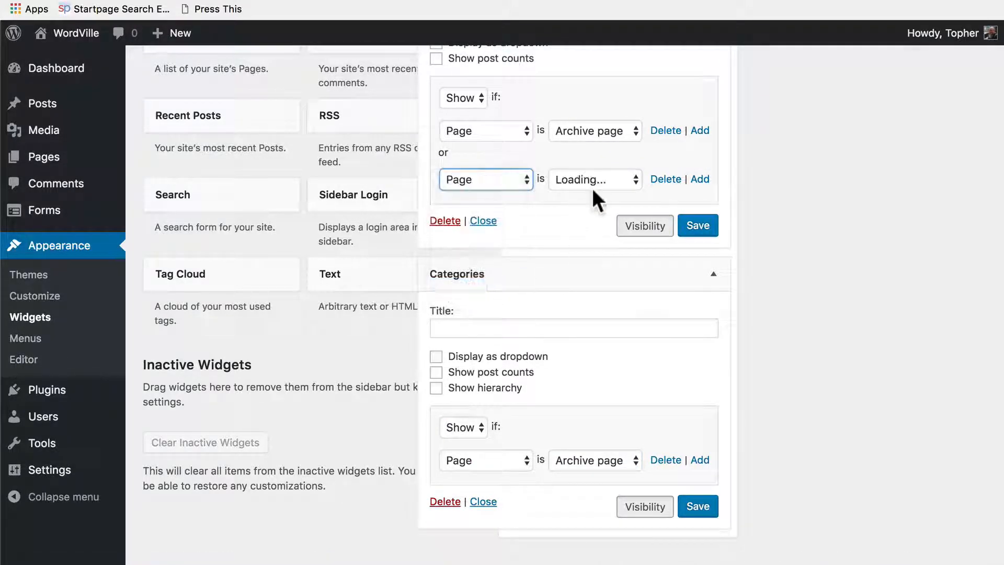
click(593, 179)
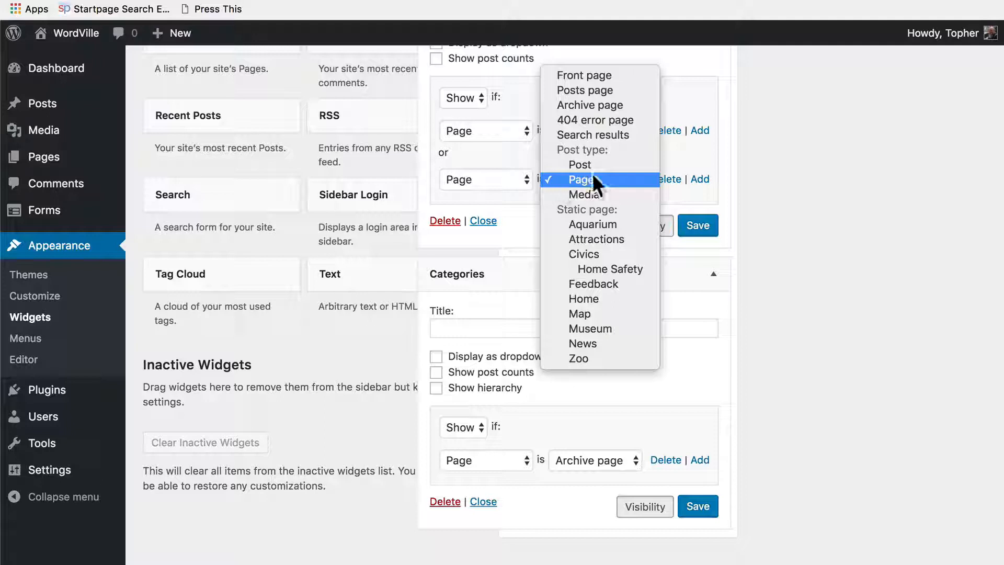
click(567, 164)
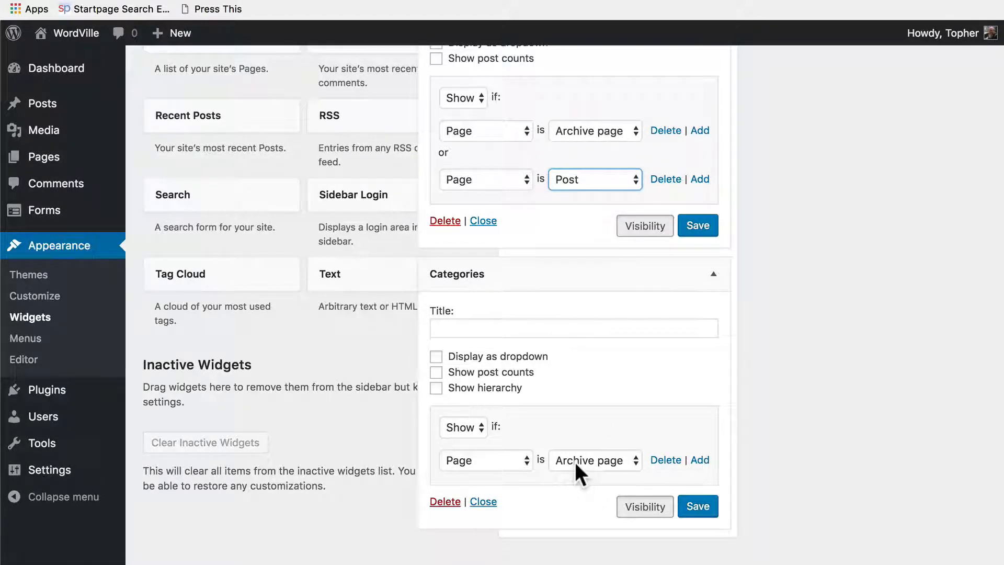
Step: Add a second visibility condition with Page is Post to the Categories widget, and save both the Categories and Archives widgets
click(699, 460)
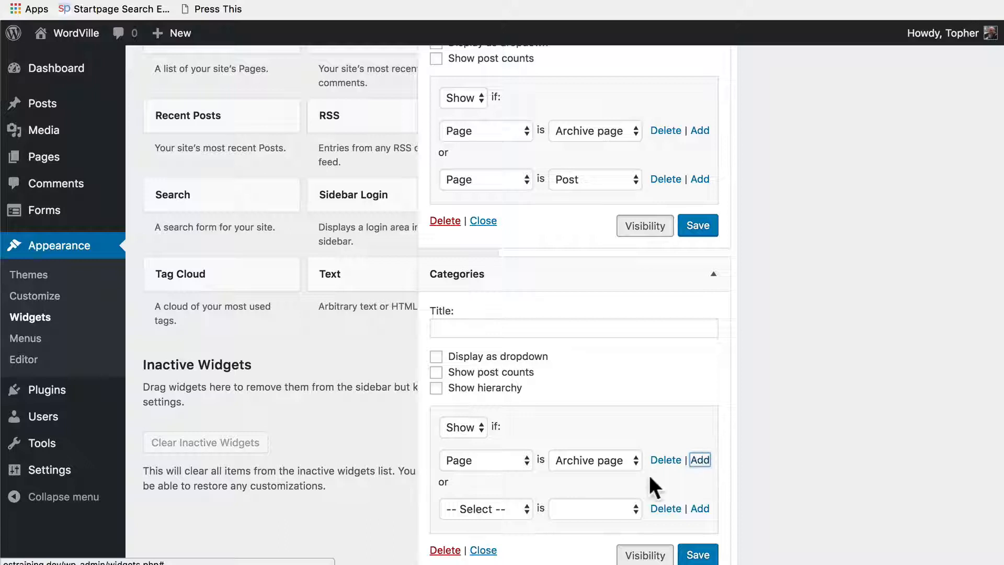
click(485, 507)
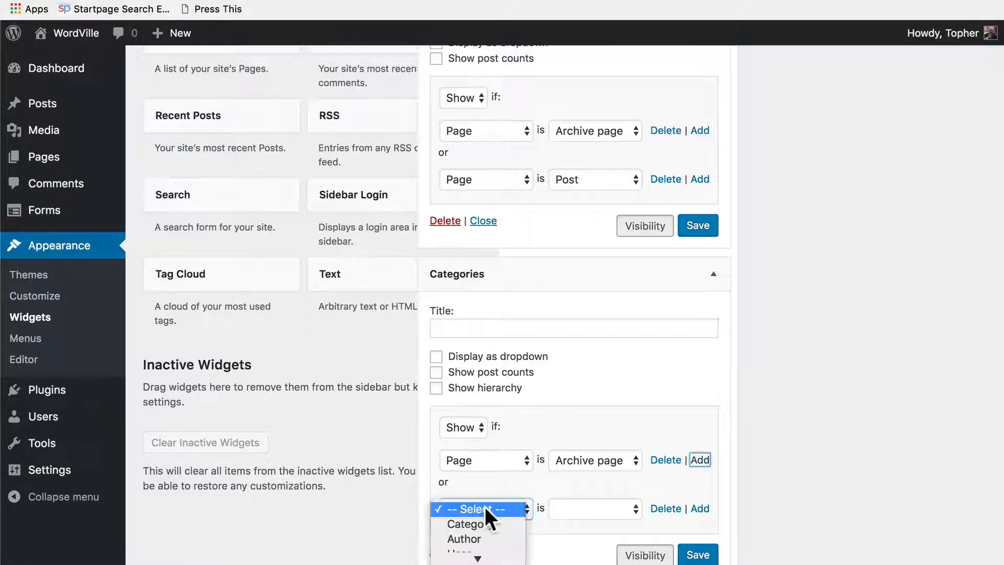
click(474, 541)
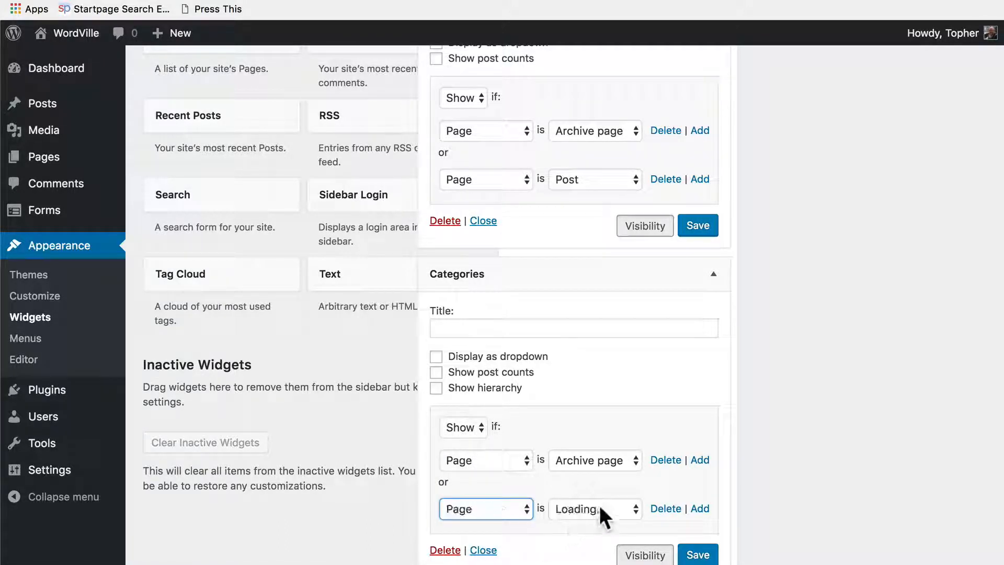
click(599, 505)
click(599, 505)
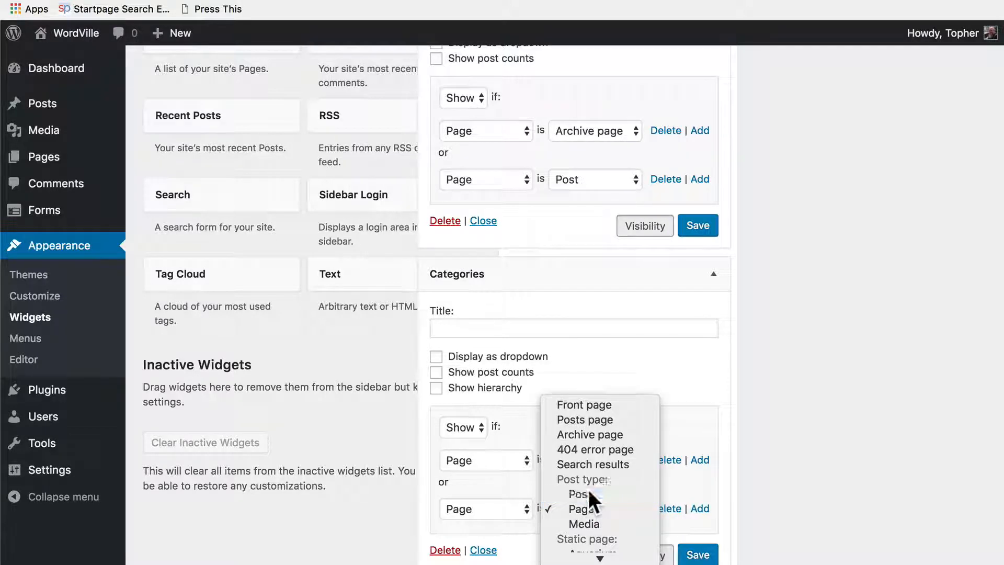
click(588, 489)
click(701, 555)
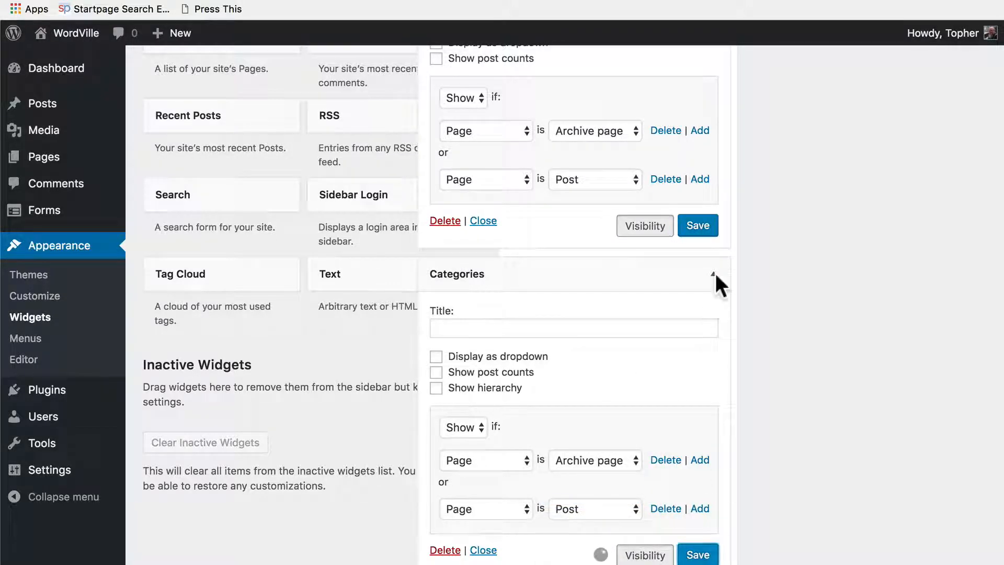
click(704, 232)
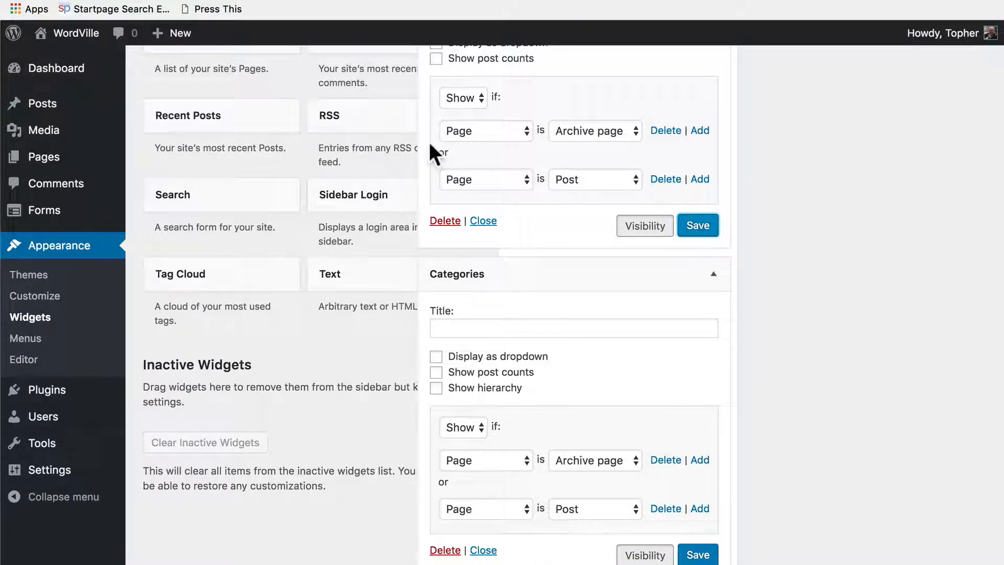
Step: Switch to the WordVille front page, reload it, and check its sidebar for the Archives and Categories widgets
key(ctrl+Tab)
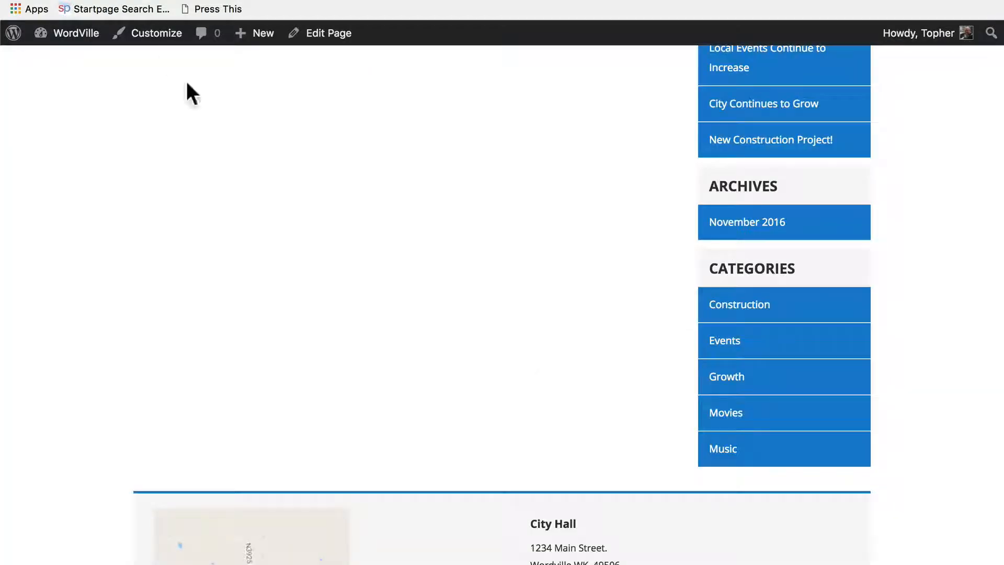
scroll(249, 121, up, 12)
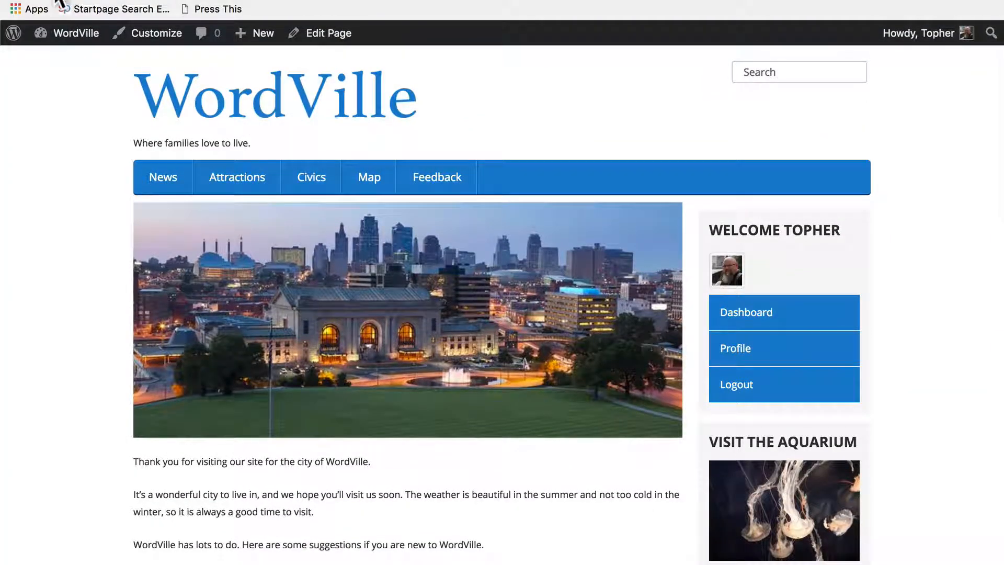
scroll(472, 210, down, 10)
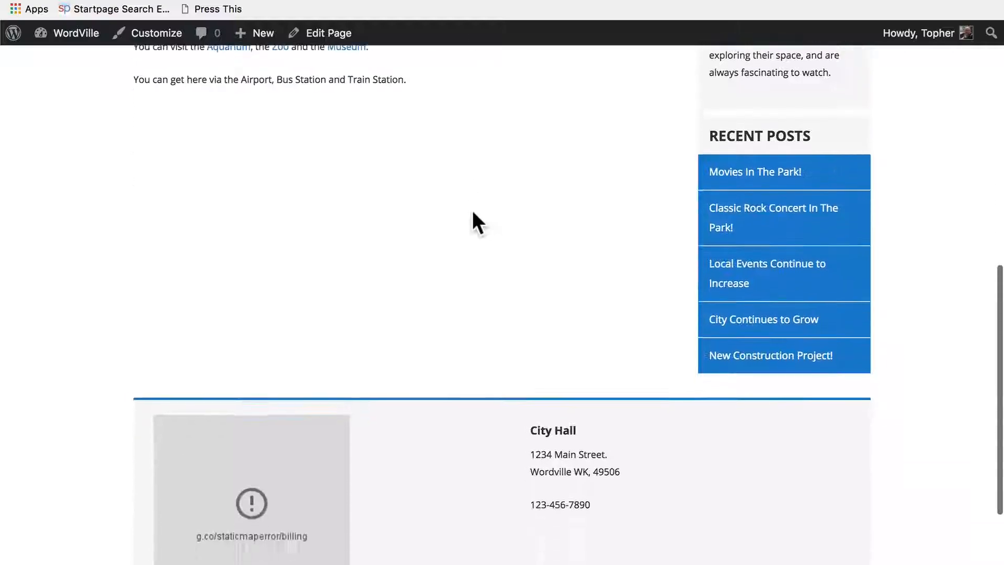
scroll(472, 211, up, 10)
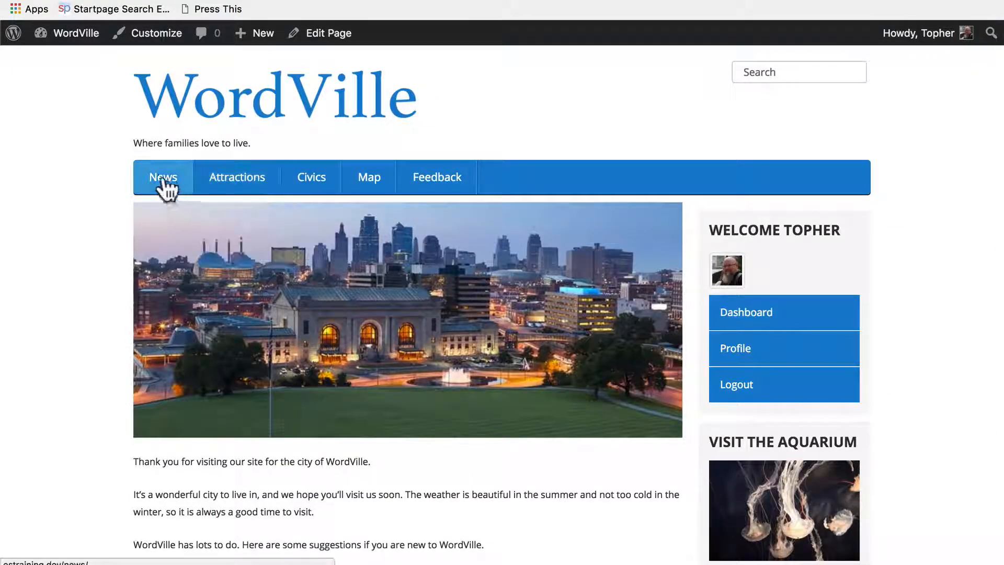
scroll(618, 239, down, 7)
scroll(618, 238, up, 2)
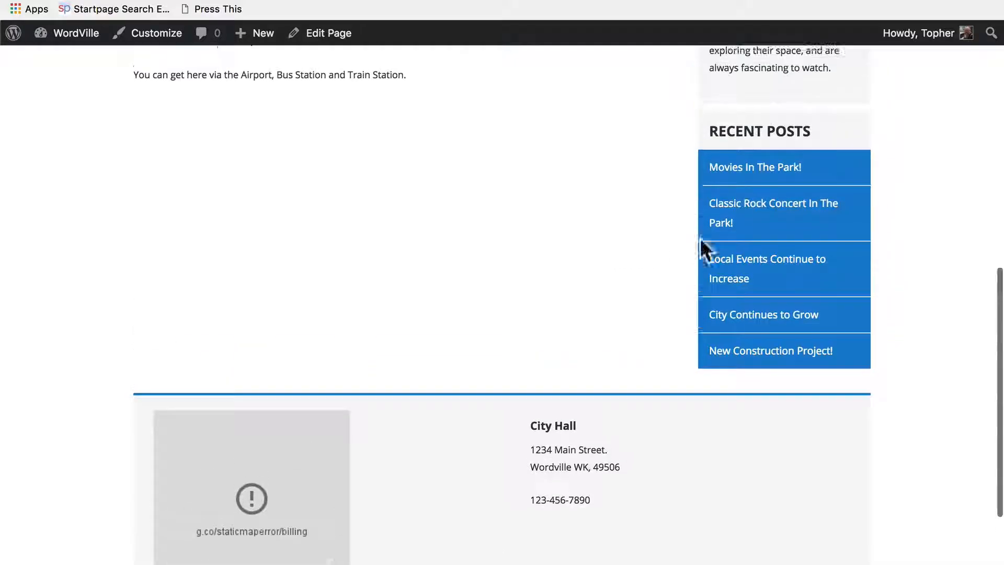
Step: Open the Movies In The Park! post from Recent Posts and examine its sidebar for the Archives and Categories widgets
click(774, 170)
scroll(936, 320, down, 8)
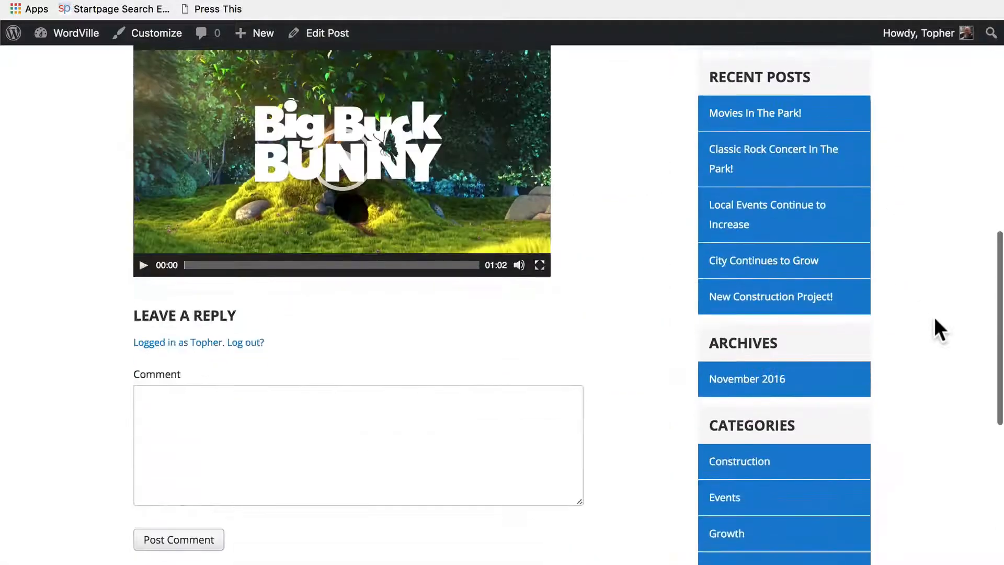
scroll(933, 316, down, 3)
scroll(934, 316, up, 1)
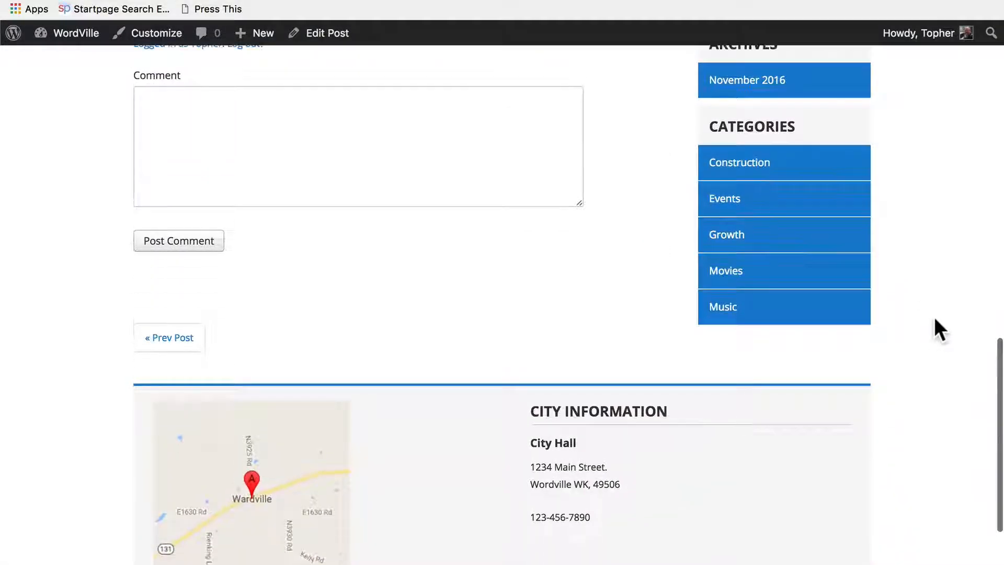
scroll(934, 316, down, 2)
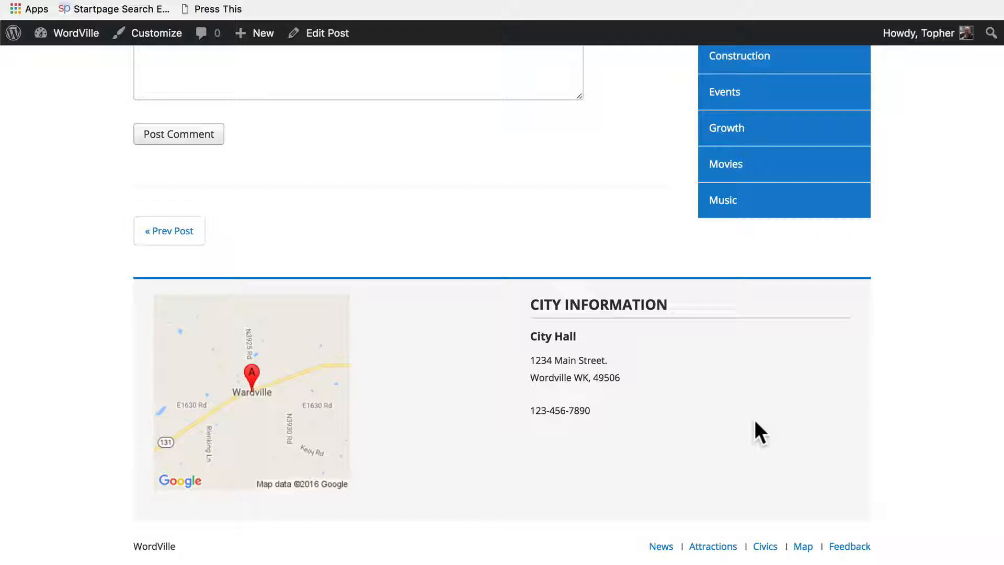
scroll(754, 421, up, 3)
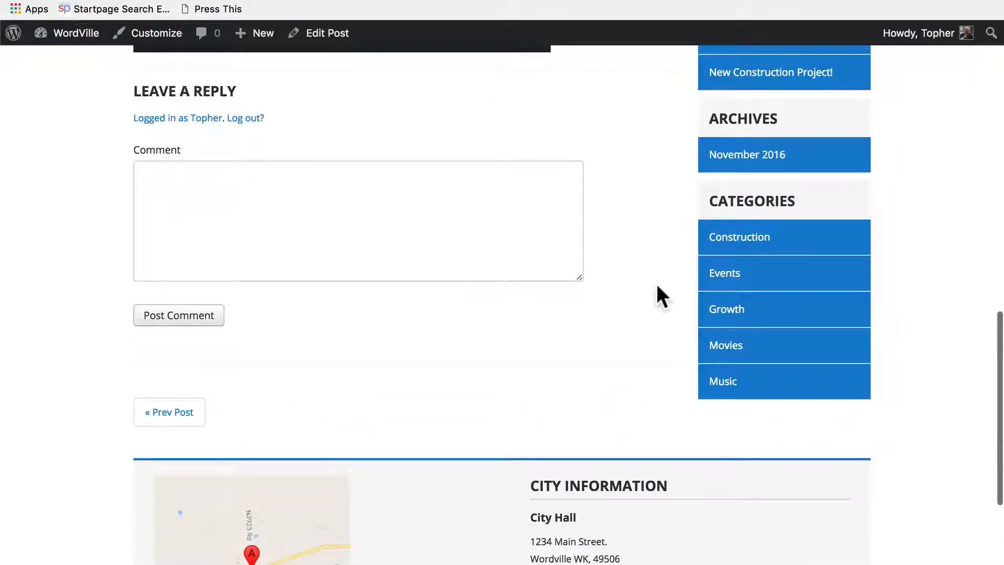
scroll(657, 283, up, 5)
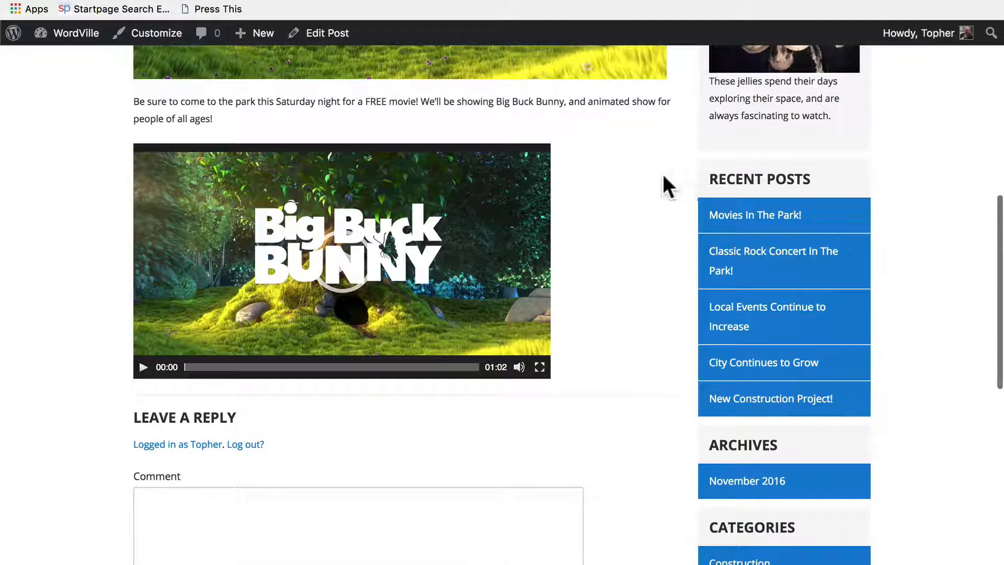
Step: Return from the post to the WordVille front page and check its sidebar widgets again
scroll(399, 132, up, 10)
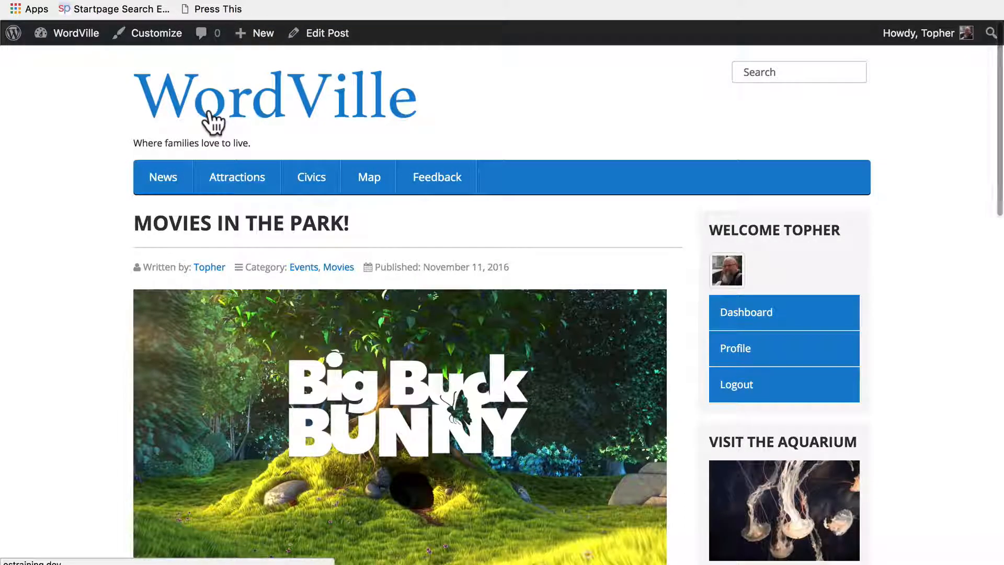
click(209, 114)
scroll(940, 237, down, 10)
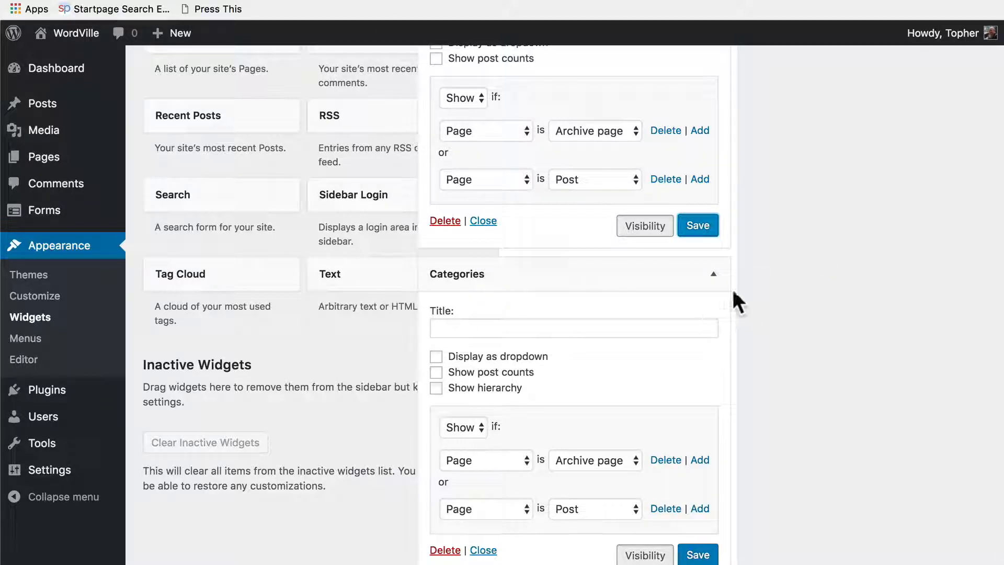
Step: Collapse the Categories and Archives widgets, and set the Recent Posts widget's visibility to show if Page is Archive page
click(719, 275)
scroll(754, 209, up, 5)
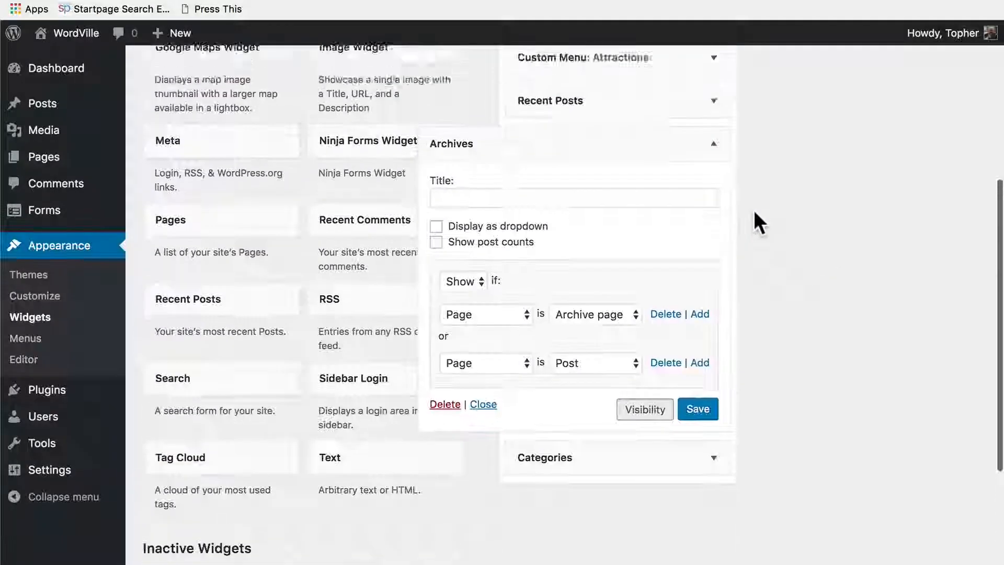
click(714, 224)
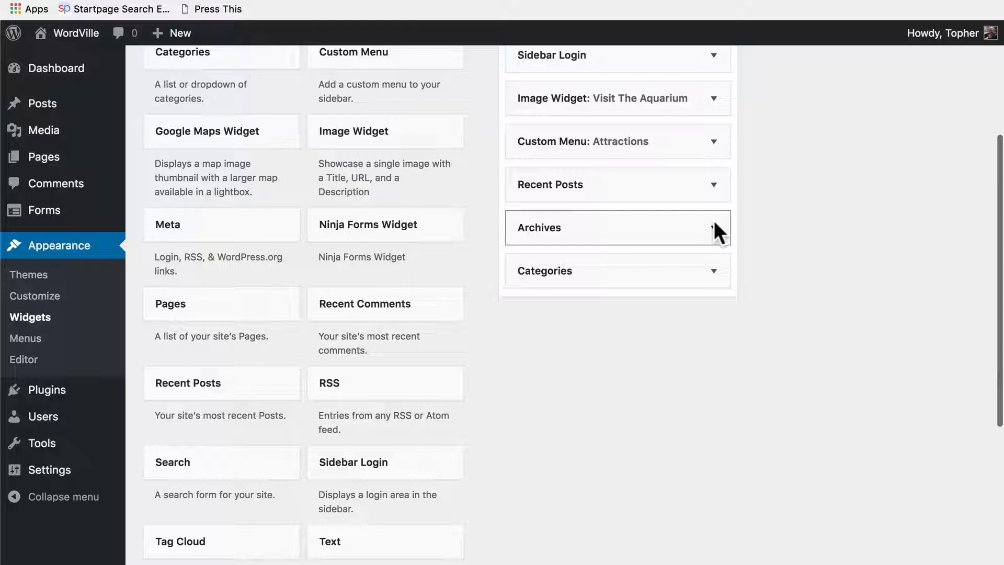
click(706, 181)
click(638, 331)
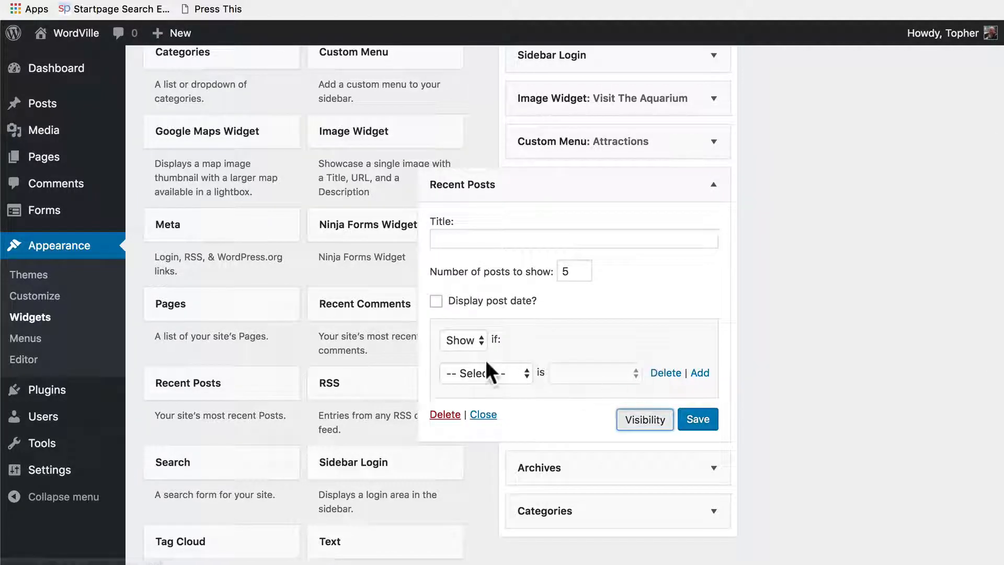
click(476, 371)
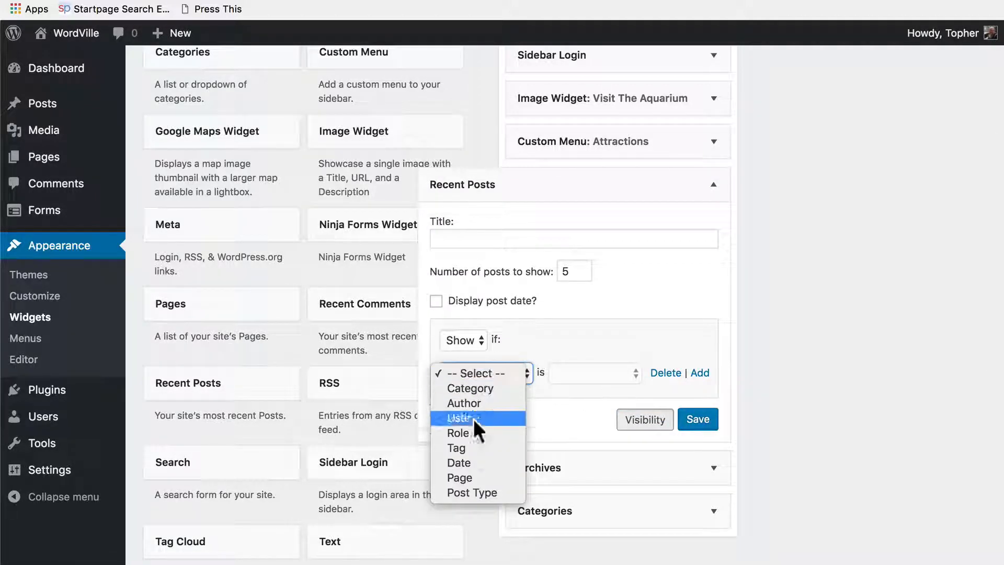
click(467, 477)
click(614, 369)
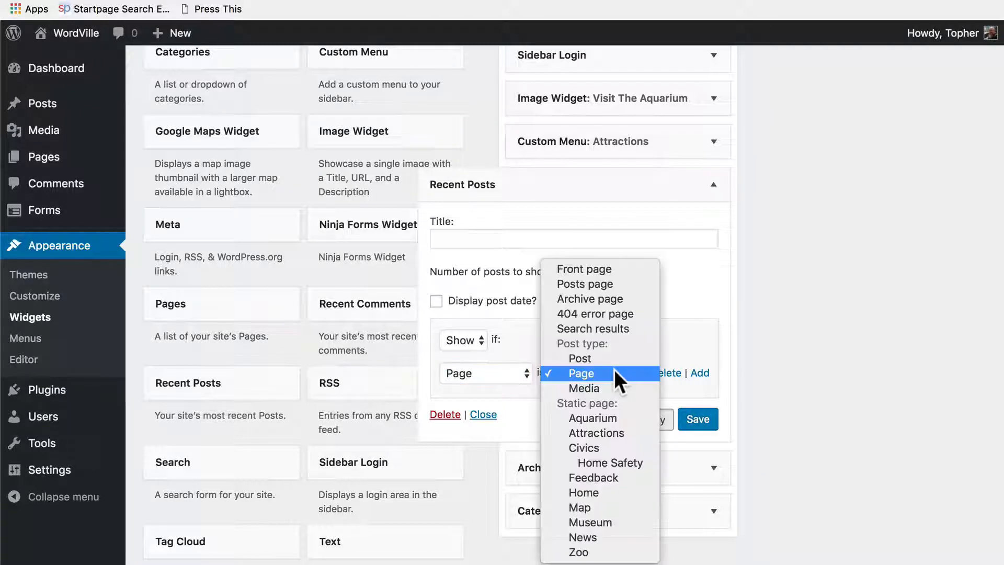
click(614, 300)
Step: Add a second visibility condition with Page is Post to the Recent Posts widget and save it
click(700, 373)
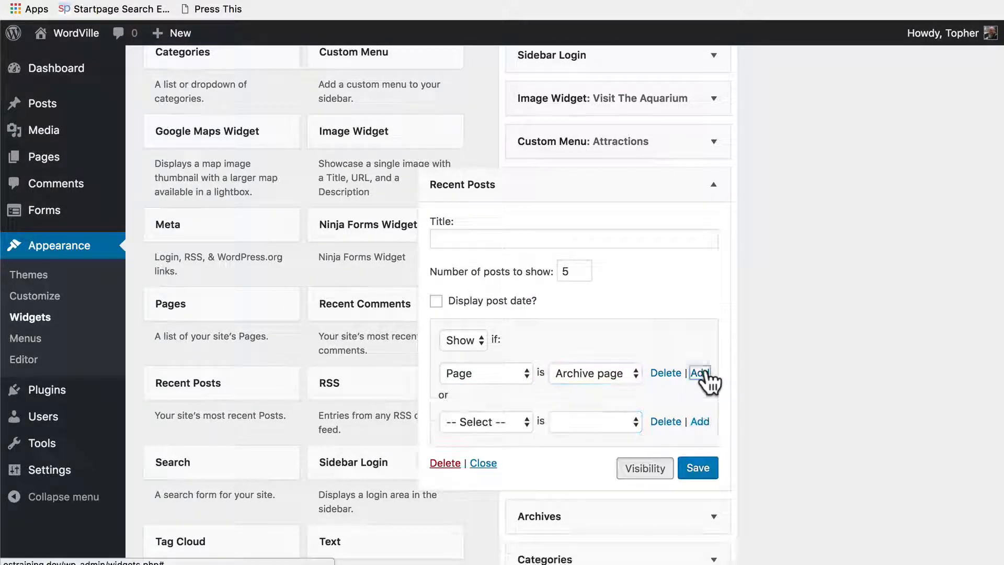
click(460, 420)
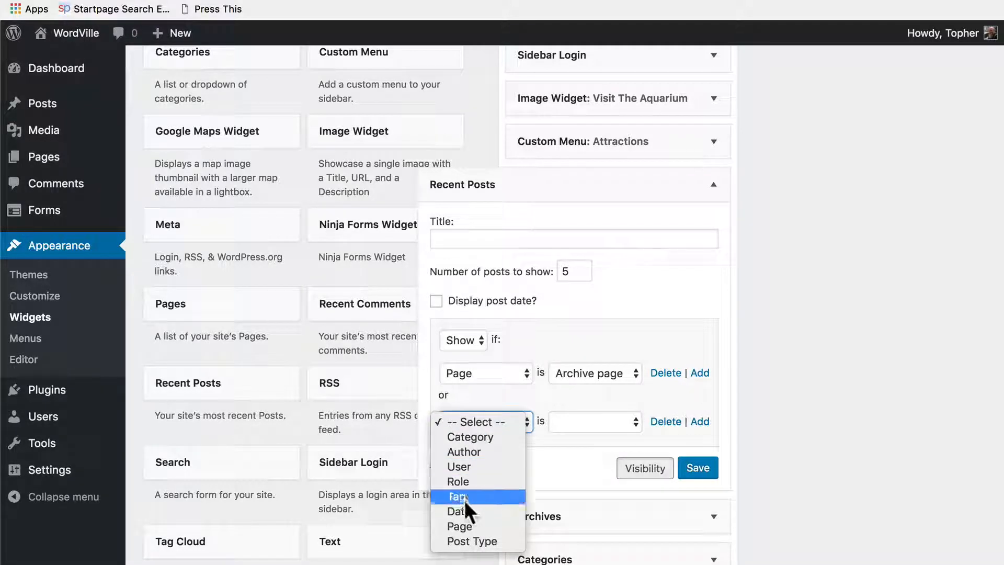
click(459, 526)
click(605, 418)
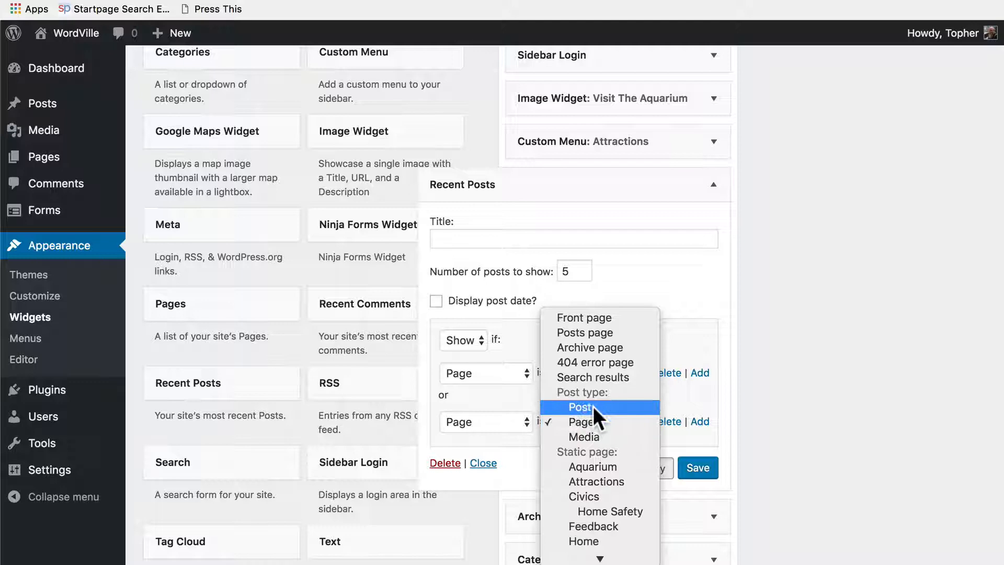
click(593, 406)
click(695, 470)
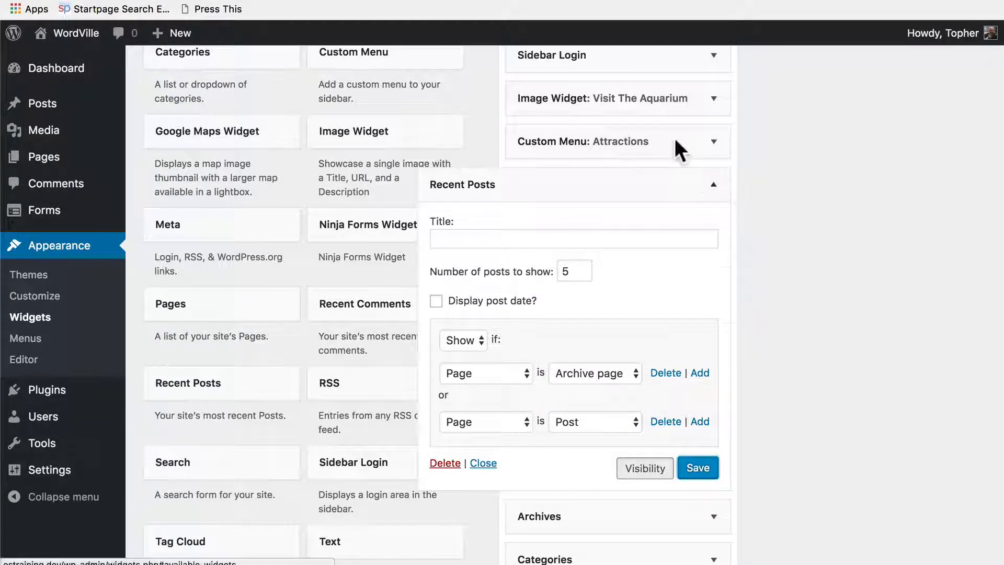
Step: Switch to the WordVille front page, reload it, and check its sidebar for the Recent Posts widget
click(94, 0)
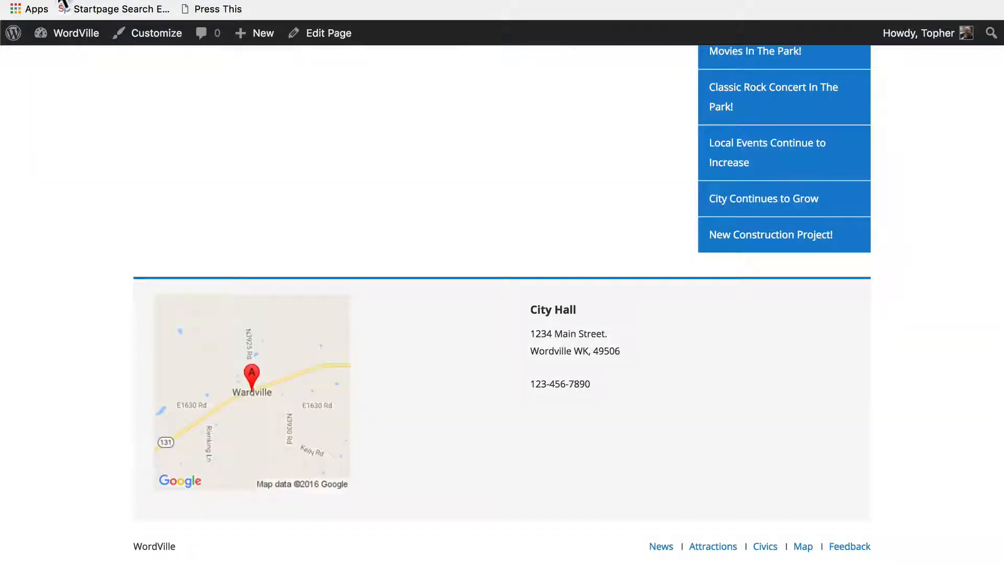
key(super+r)
scroll(491, 176, up, 5)
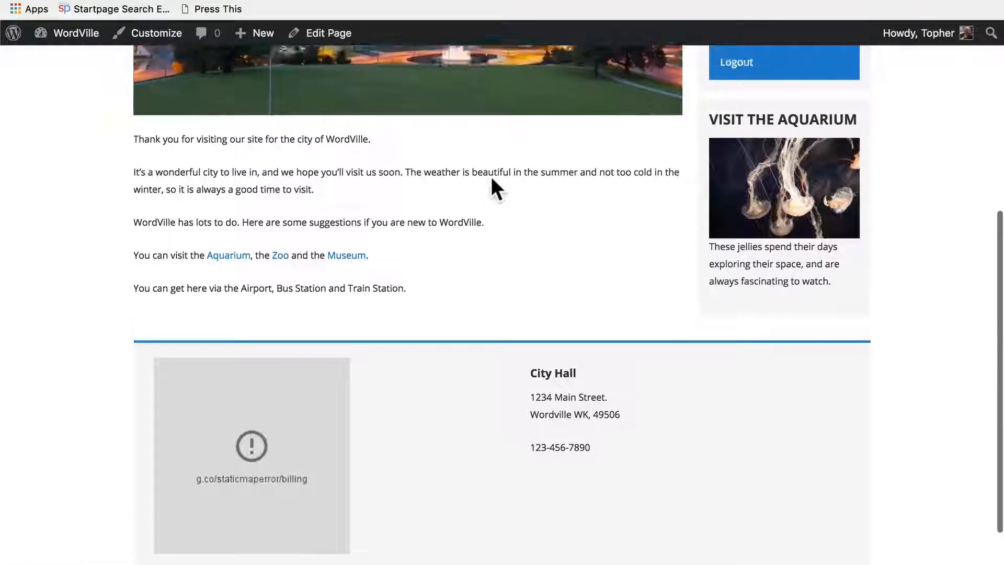
scroll(491, 177, up, 2)
scroll(491, 177, down, 6)
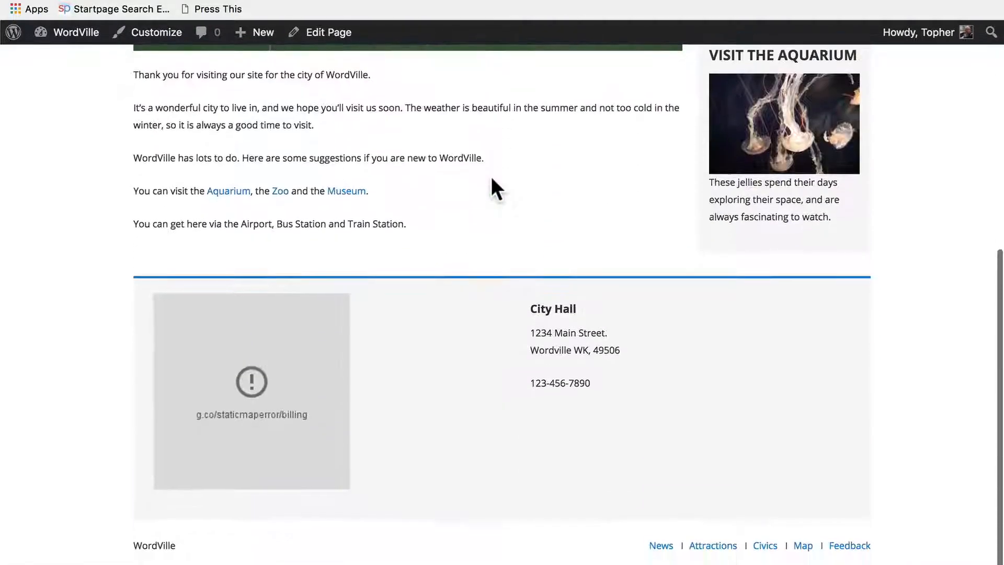
scroll(492, 179, down, 2)
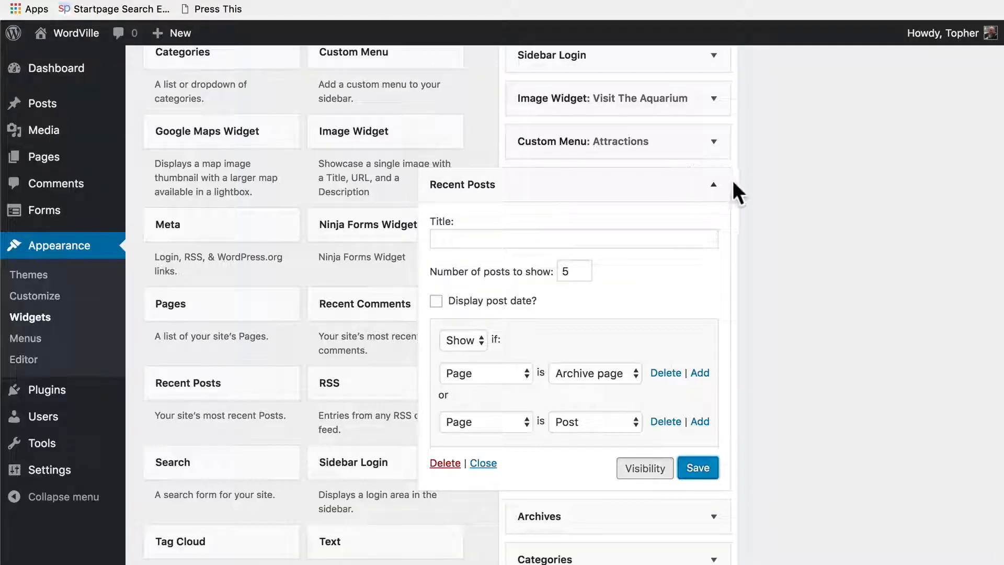
Step: Back on the Widgets screen, collapse the sidebar's Recent Posts widget and add a new Recent Posts widget below City Information in the Footer area
click(714, 179)
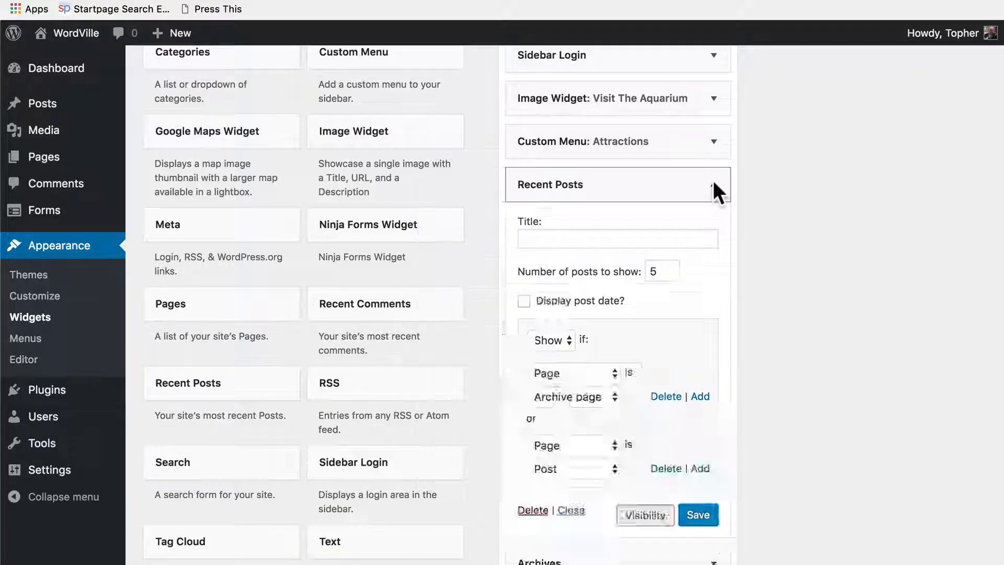
scroll(801, 161, up, 5)
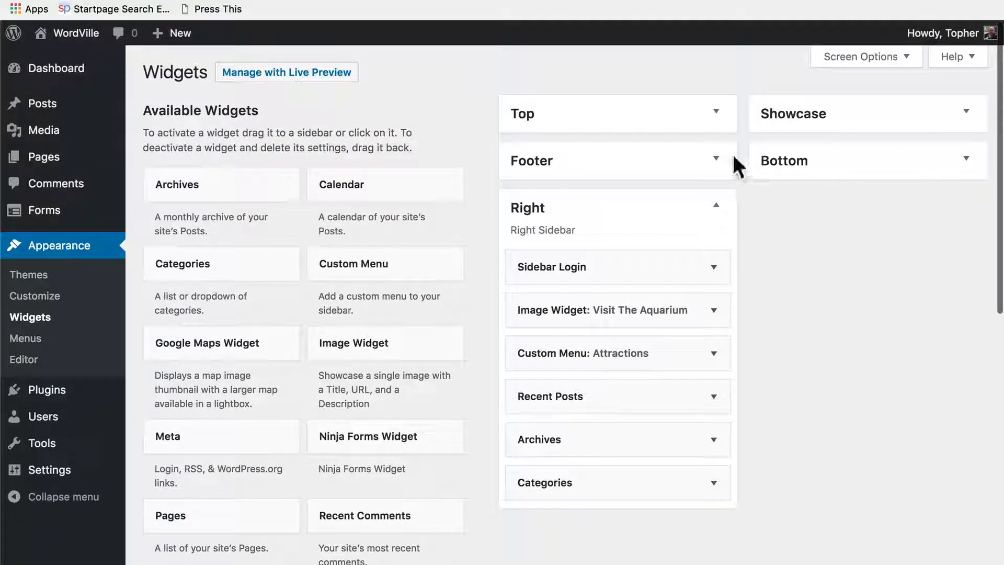
click(717, 159)
click(718, 316)
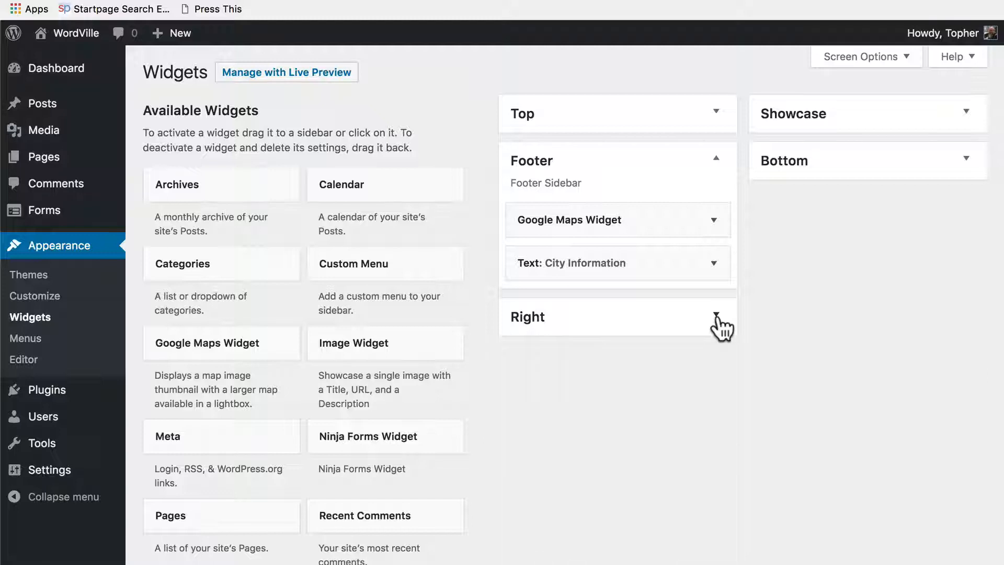
scroll(340, 491, down, 5)
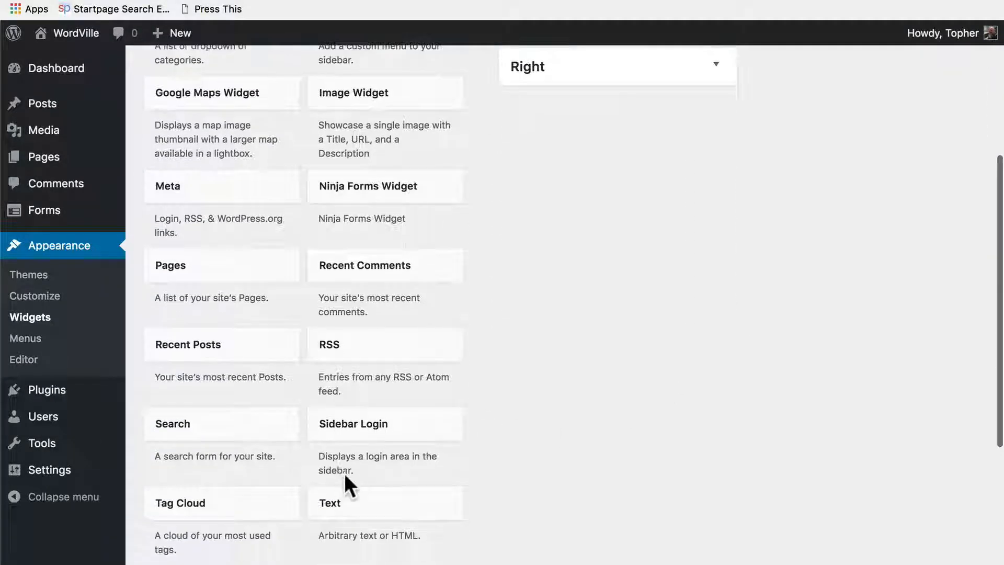
drag(206, 359, 587, 258)
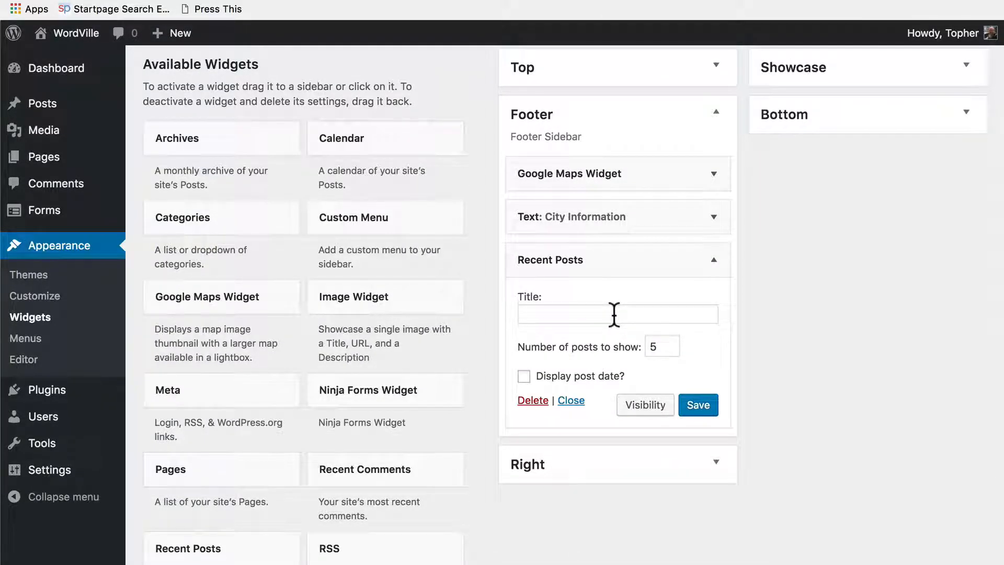
Step: Title the footer's Recent Posts widget "Recent News", enable displaying the post date, and save it
click(614, 314)
text(Recent News)
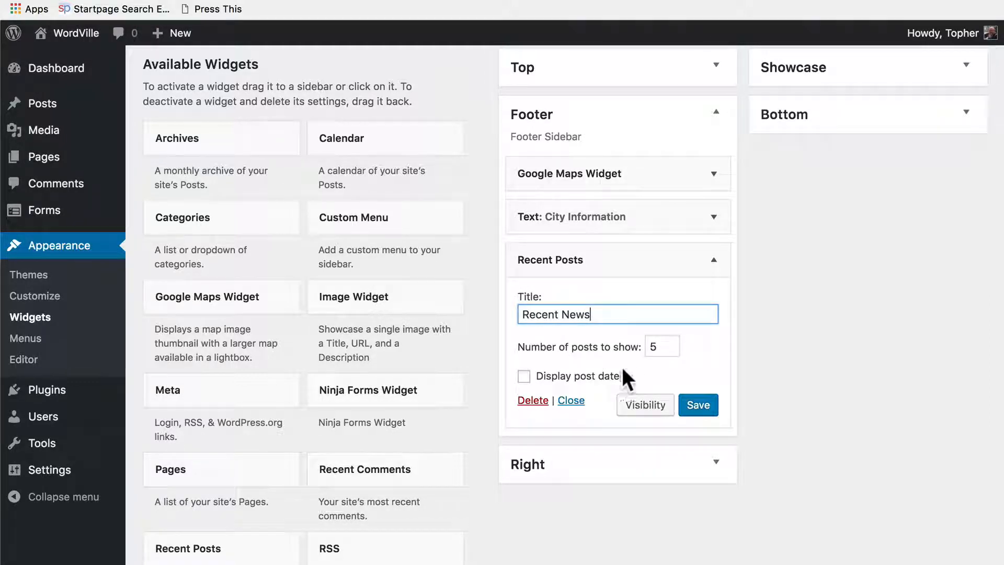
click(581, 377)
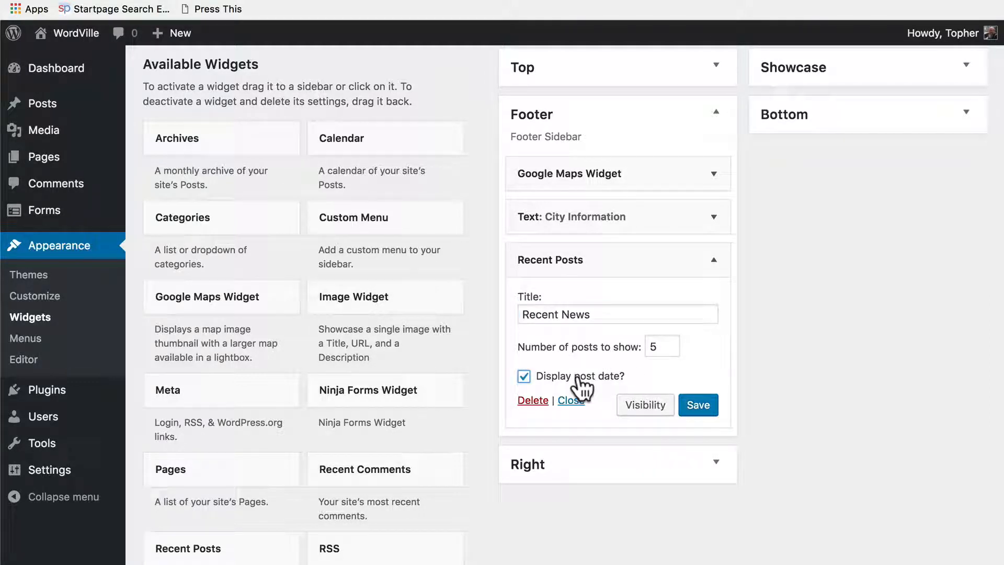
click(692, 412)
Step: Switch to the WordVille front page, reload it, and examine the footer's recent posts list and the sidebar widgets
click(293, 1)
click(61, 1)
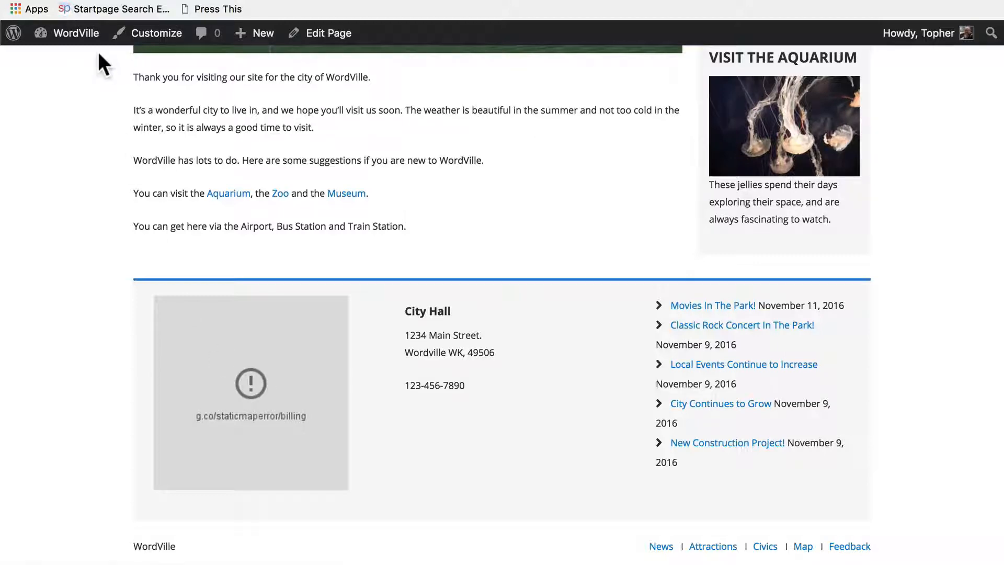
click(60, 1)
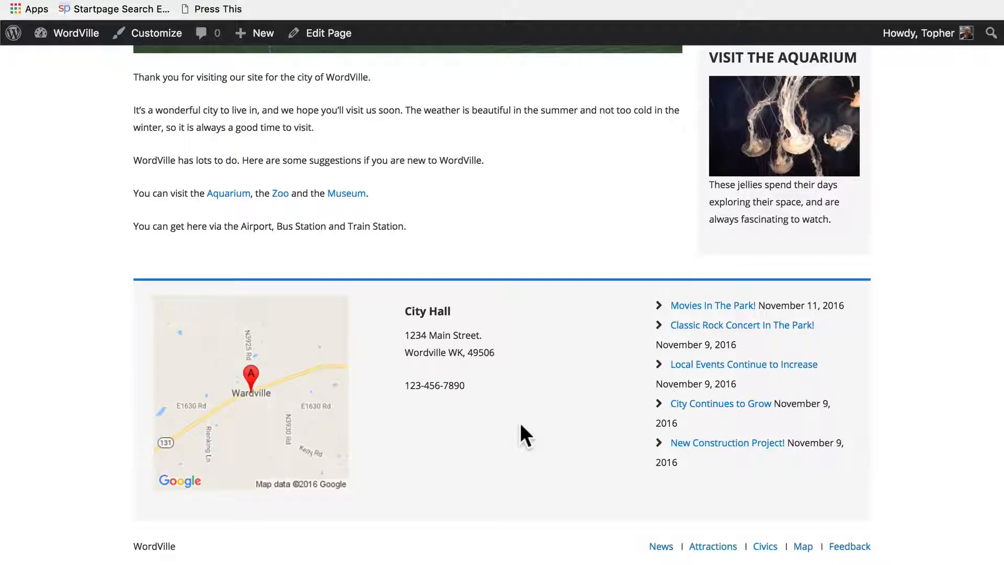
scroll(519, 422, up, 5)
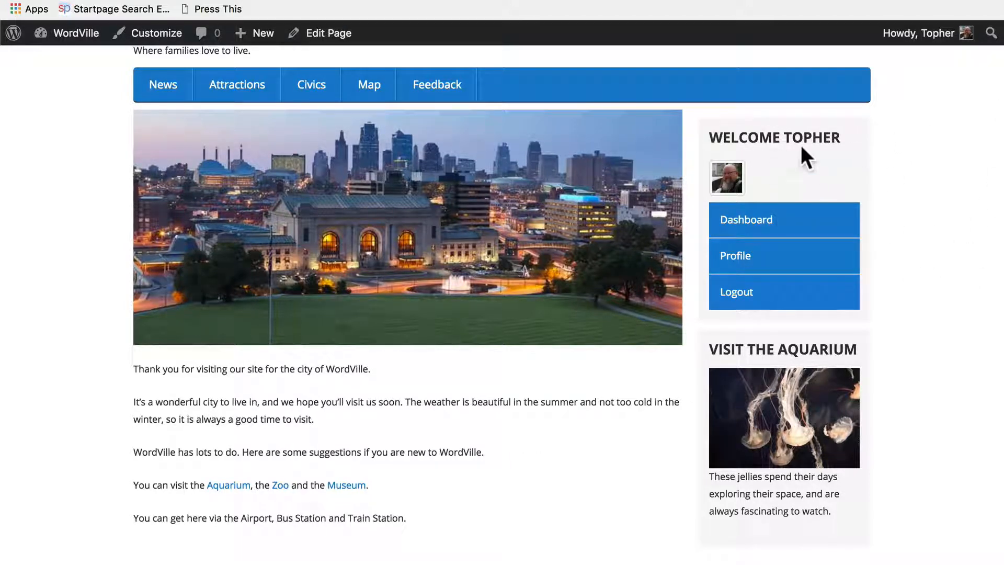
scroll(801, 145, down, 2)
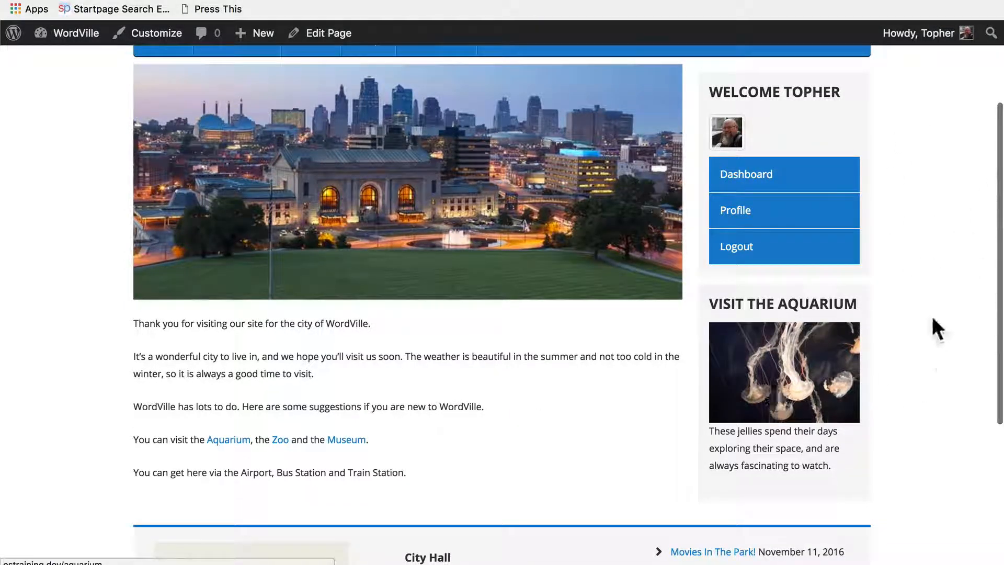
scroll(926, 283, up, 3)
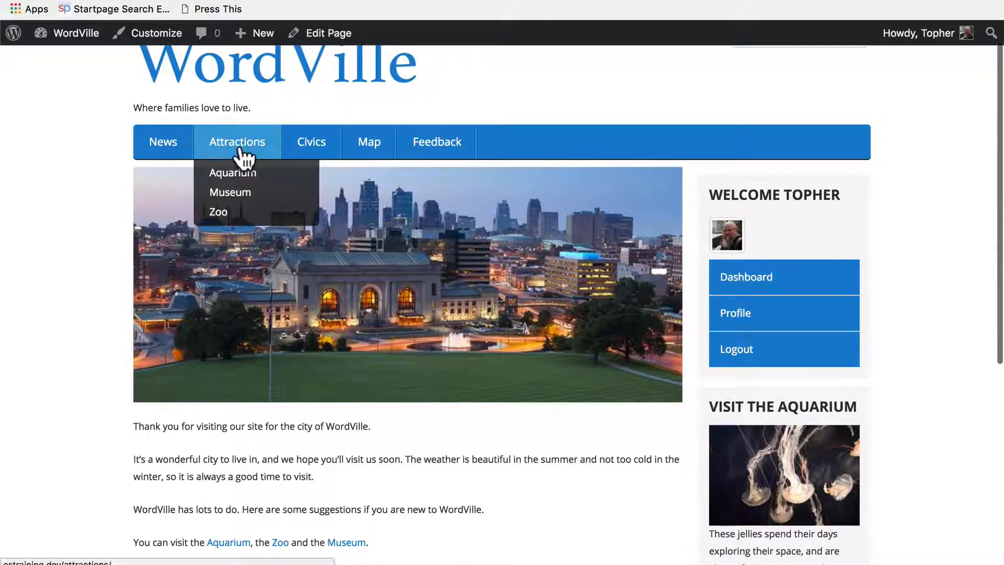
Step: Open the Attractions page and check the order of its sidebar widgets and its footer
click(241, 153)
scroll(530, 442, down, 10)
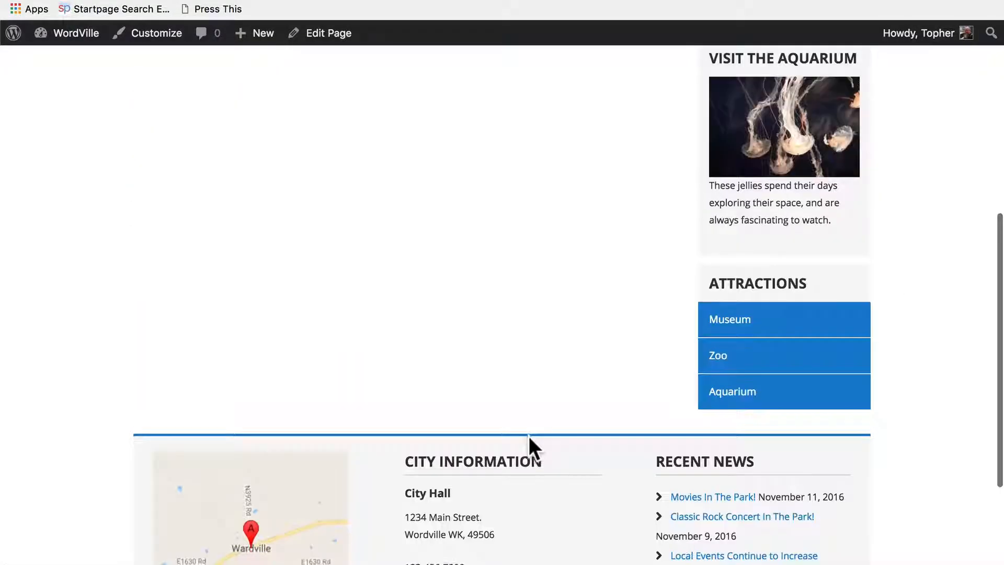
scroll(529, 436, up, 10)
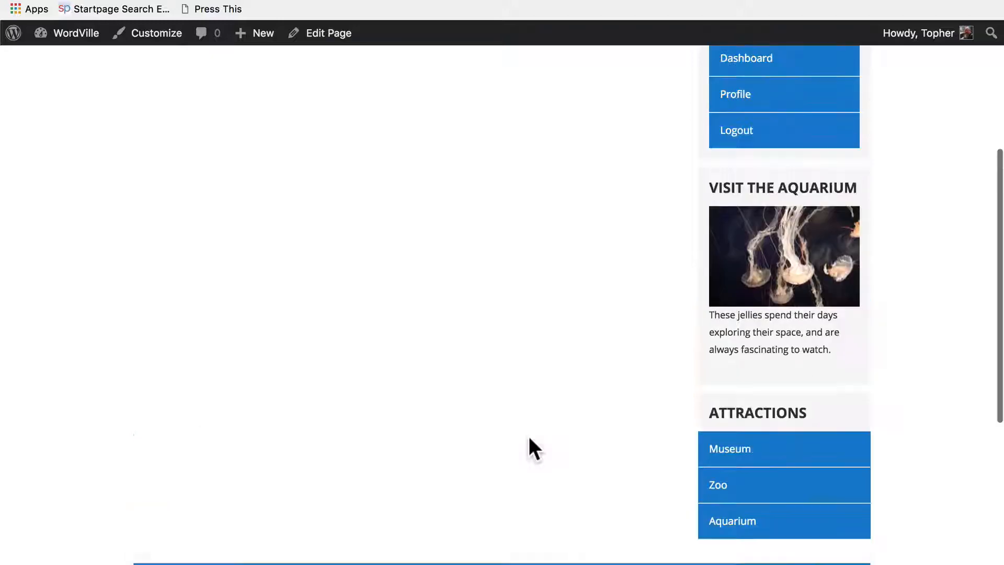
scroll(528, 434, down, 8)
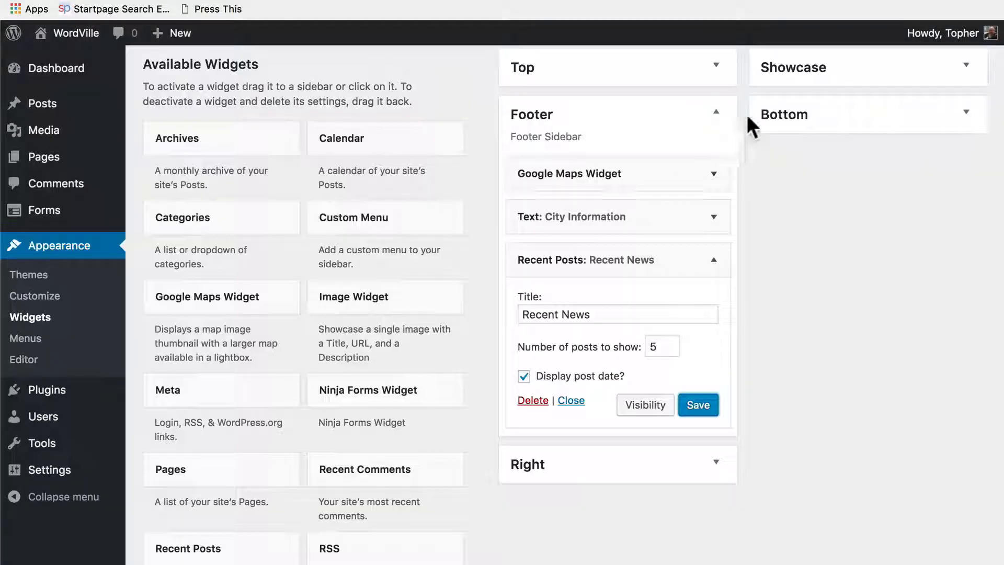
Step: Back on the Widgets screen, collapse the Footer area and move the Attractions custom menu above Sidebar Login in the Right sidebar
click(715, 112)
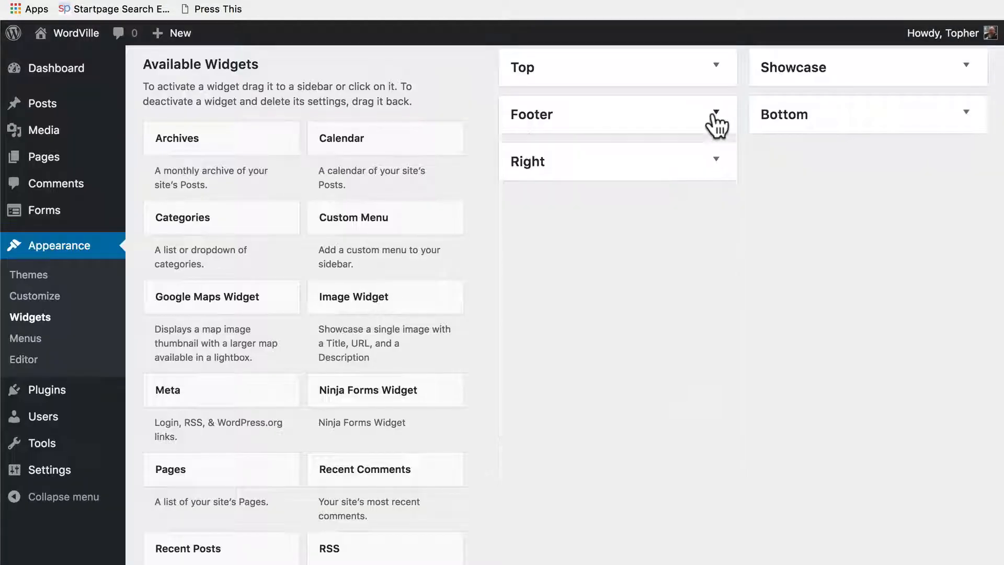
click(703, 157)
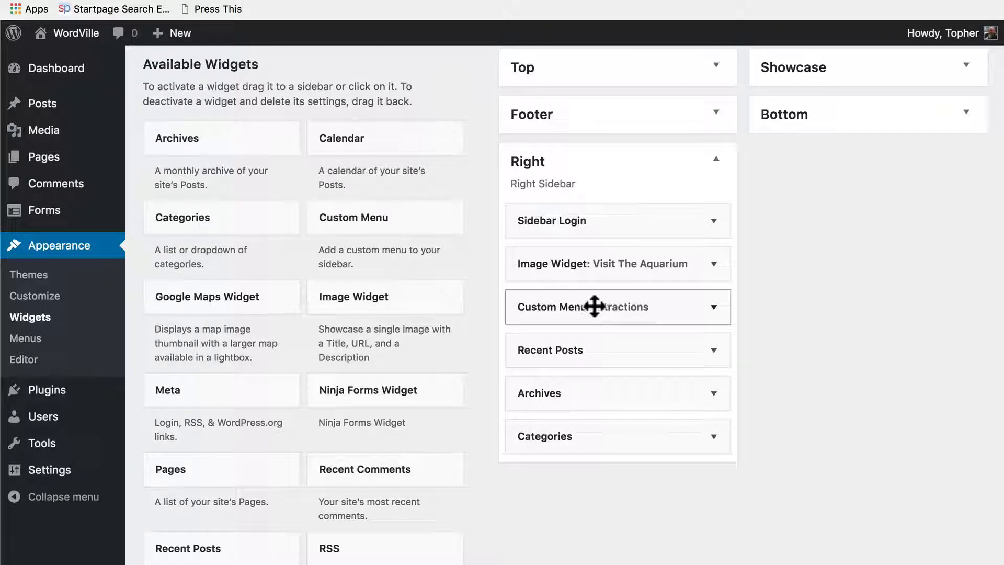
drag(594, 307, 585, 215)
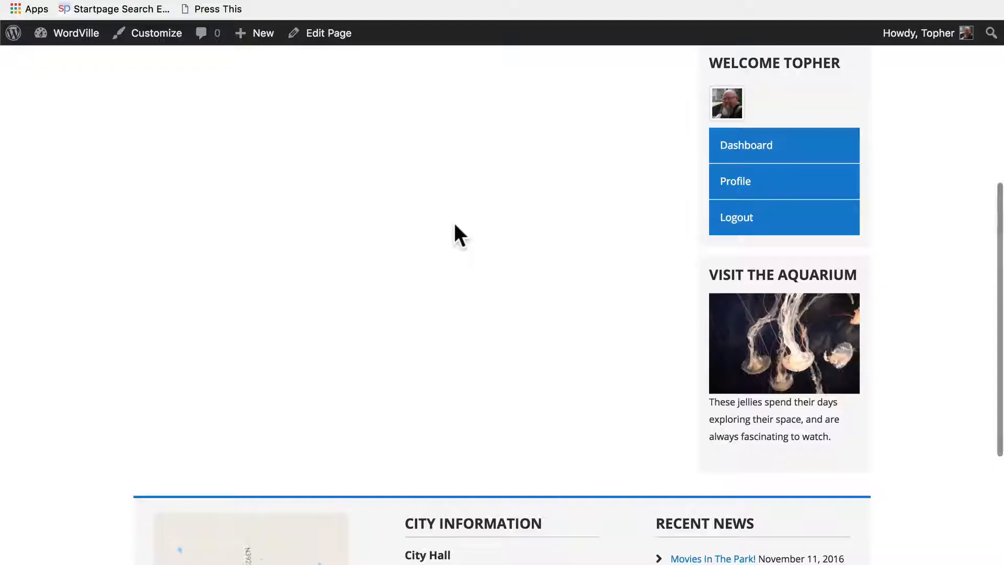
Step: Switch to the Attractions page and check the position of the Attractions menu in its sidebar
scroll(455, 225, up, 10)
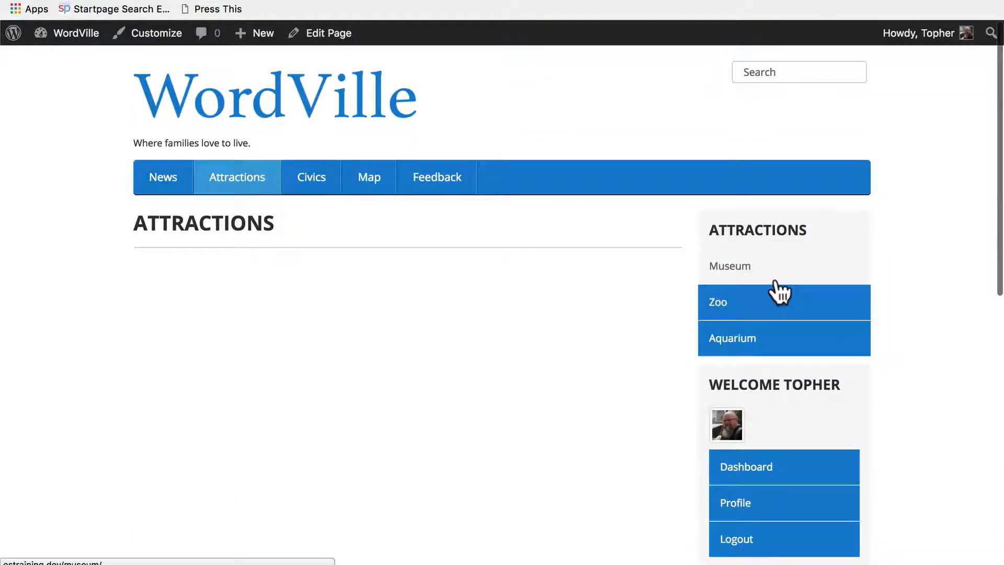
scroll(562, 413, down, 3)
scroll(563, 413, up, 3)
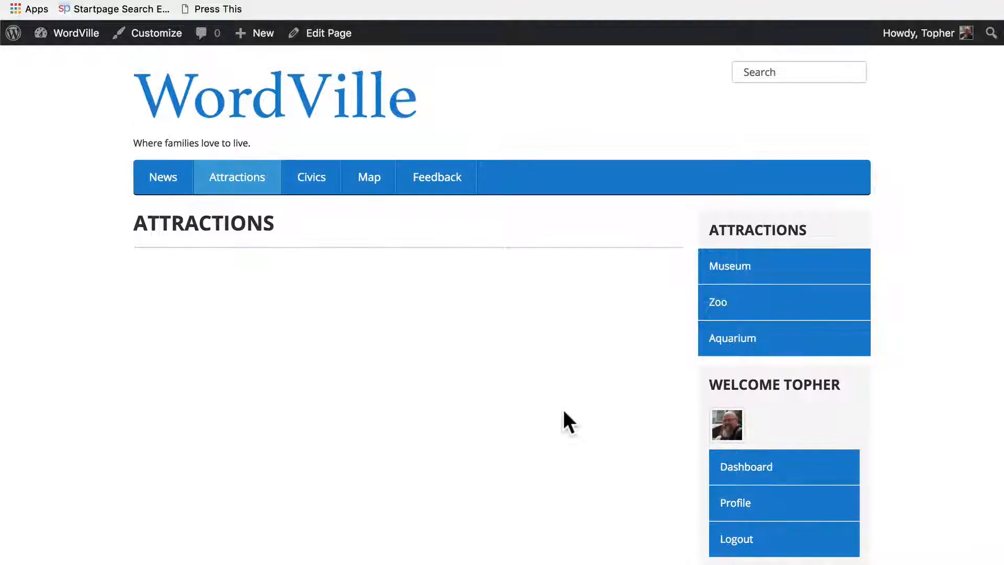
Step: Return to the WordVille front page and review its sidebar widgets and footer
click(236, 102)
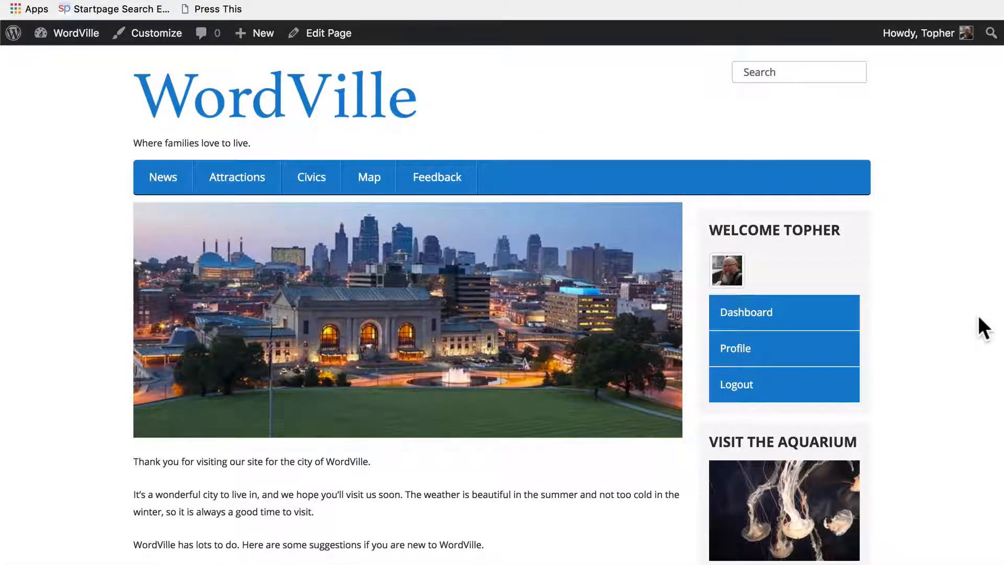
scroll(978, 315, down, 3)
scroll(978, 315, up, 3)
scroll(979, 319, down, 6)
scroll(978, 317, down, 1)
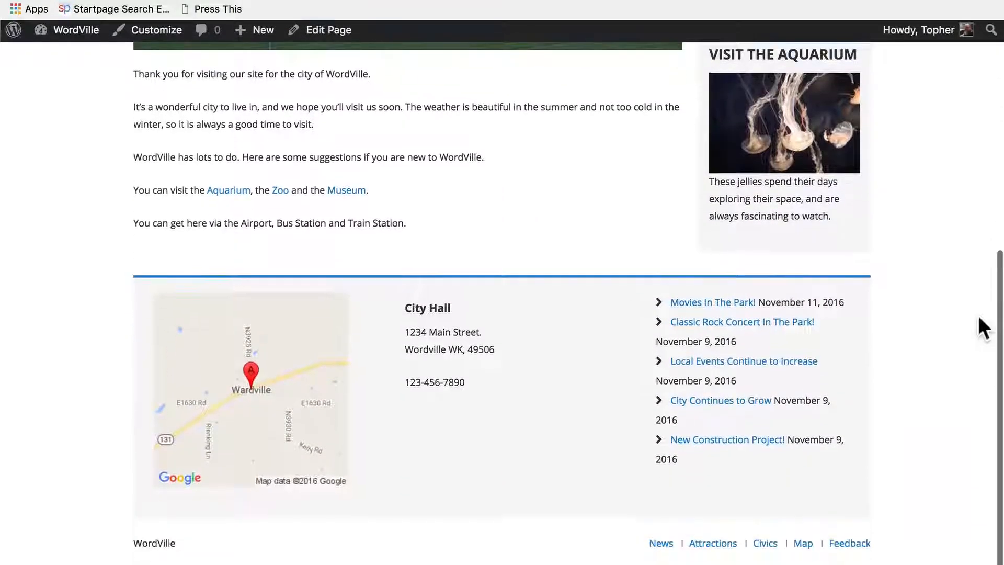
Step: Look over the front page from header to footer, including the suggested attraction links, the map and the recent news list
scroll(979, 318, up, 7)
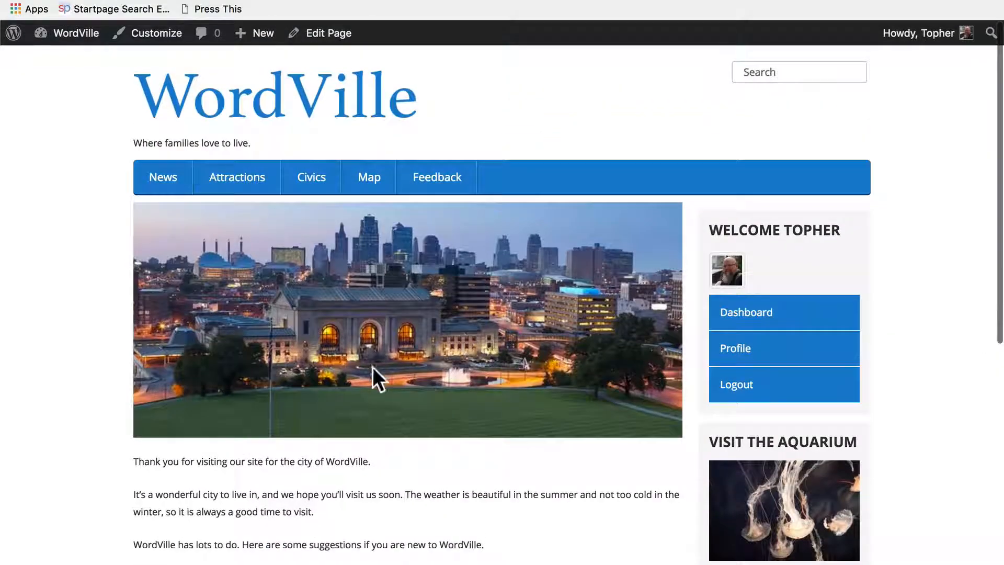
scroll(373, 369, down, 4)
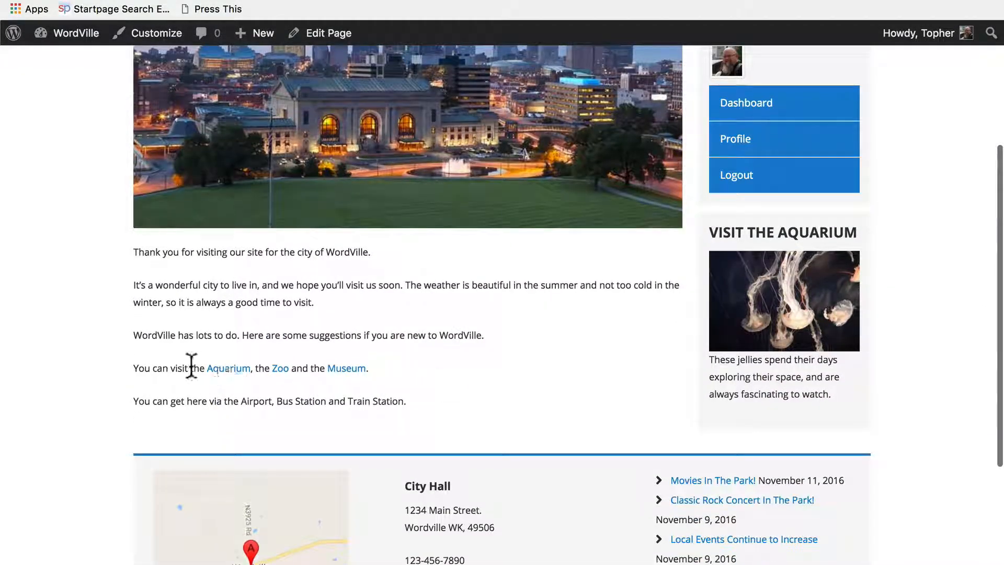
scroll(412, 386, down, 3)
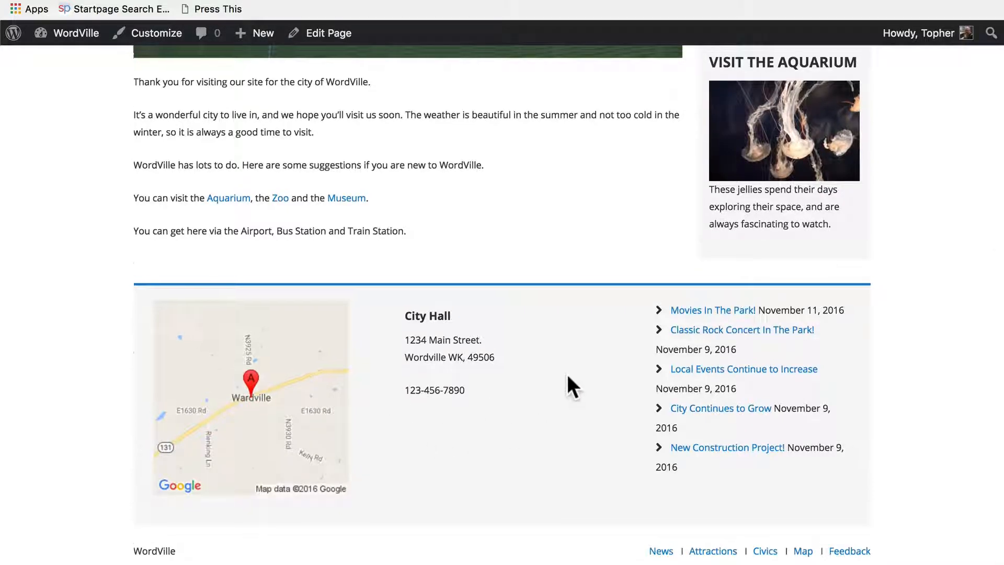
scroll(567, 375, up, 7)
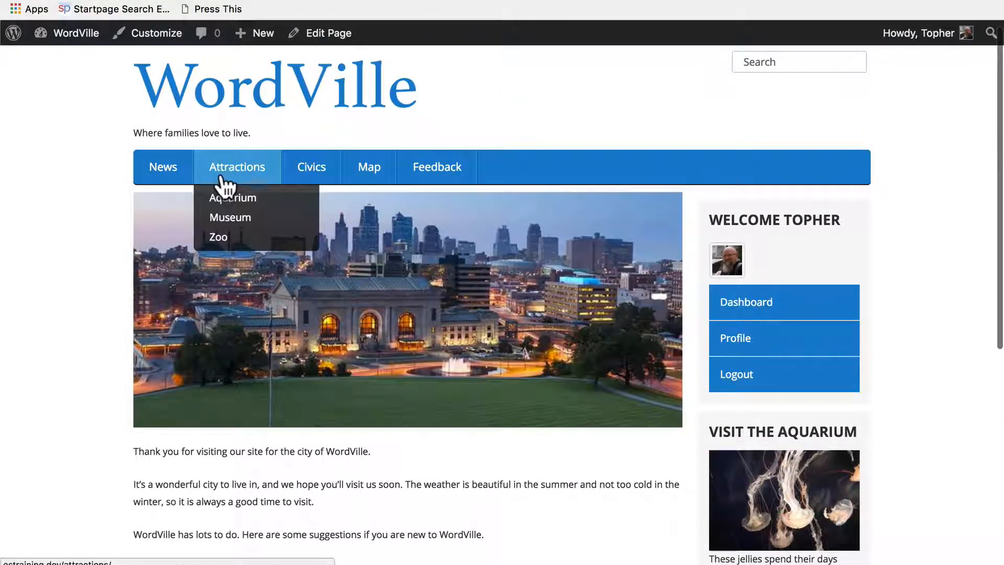
Step: Open the Feedback page and examine its contact form and sidebar widgets
mouse_move(314, 163)
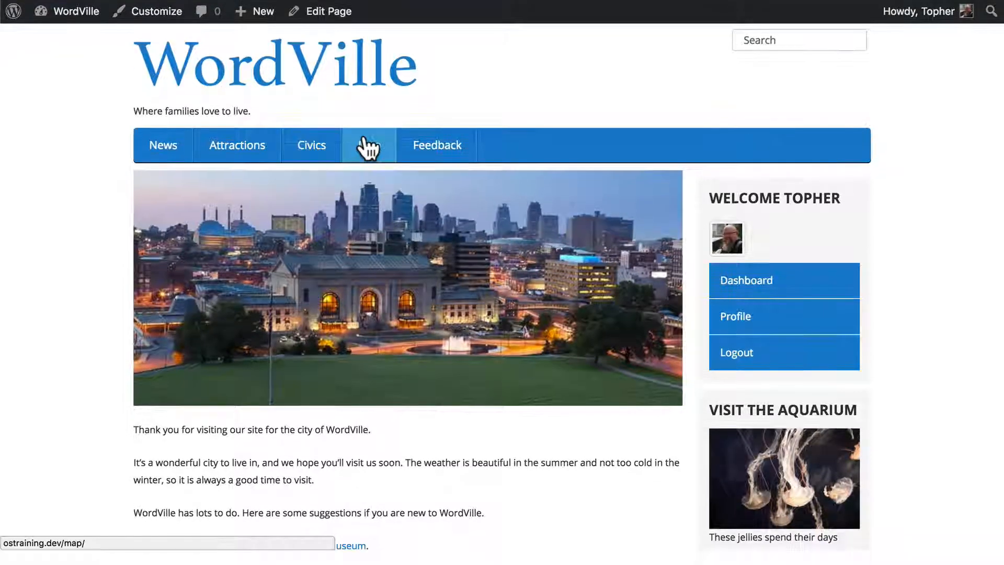
click(442, 153)
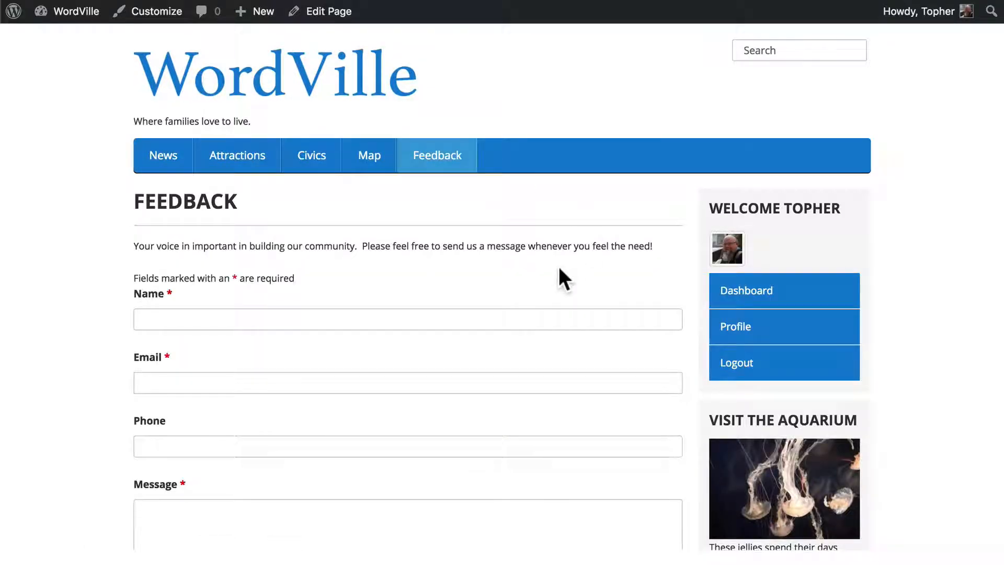
scroll(559, 267, down, 10)
scroll(558, 268, up, 10)
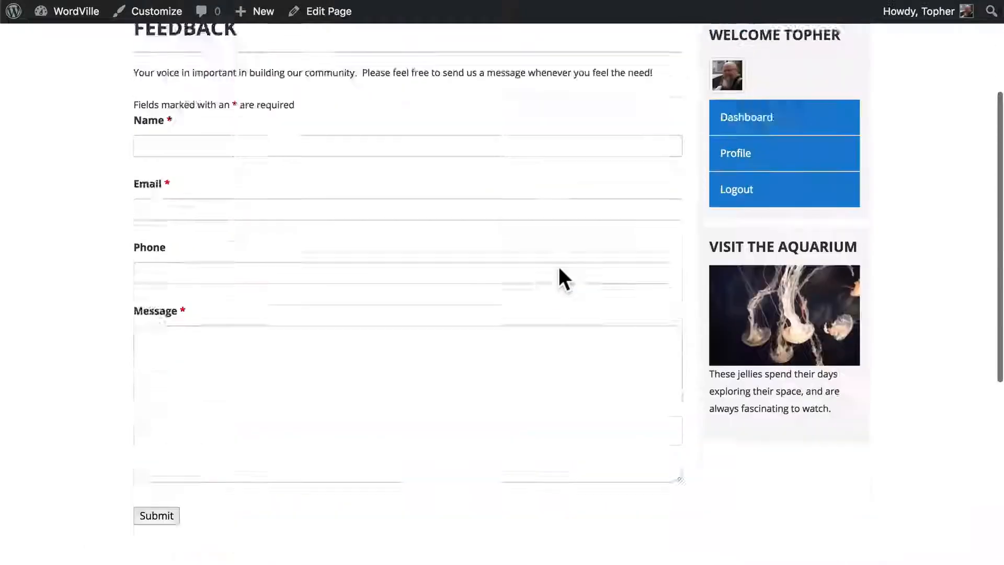